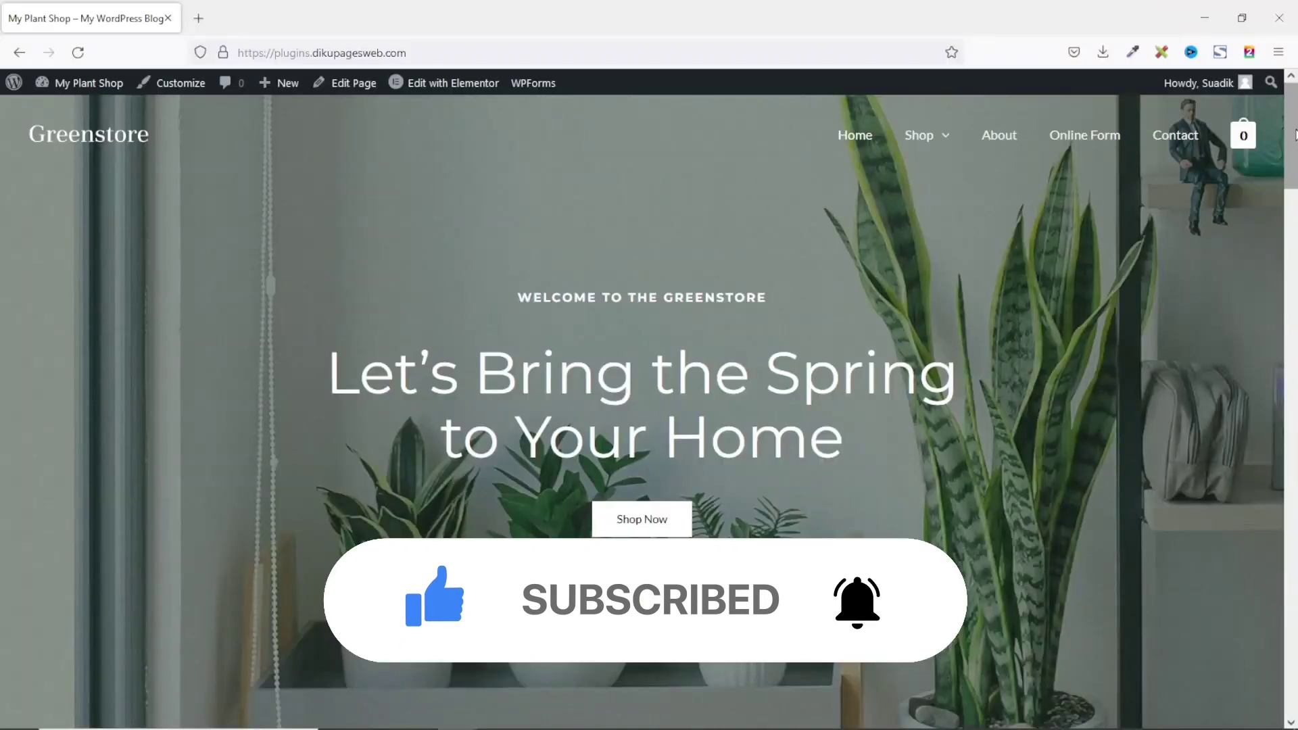
Add the Hoya Obovatum plant to the cart, view the cart and proceed to checkout.
scroll(642, 406, down, 3)
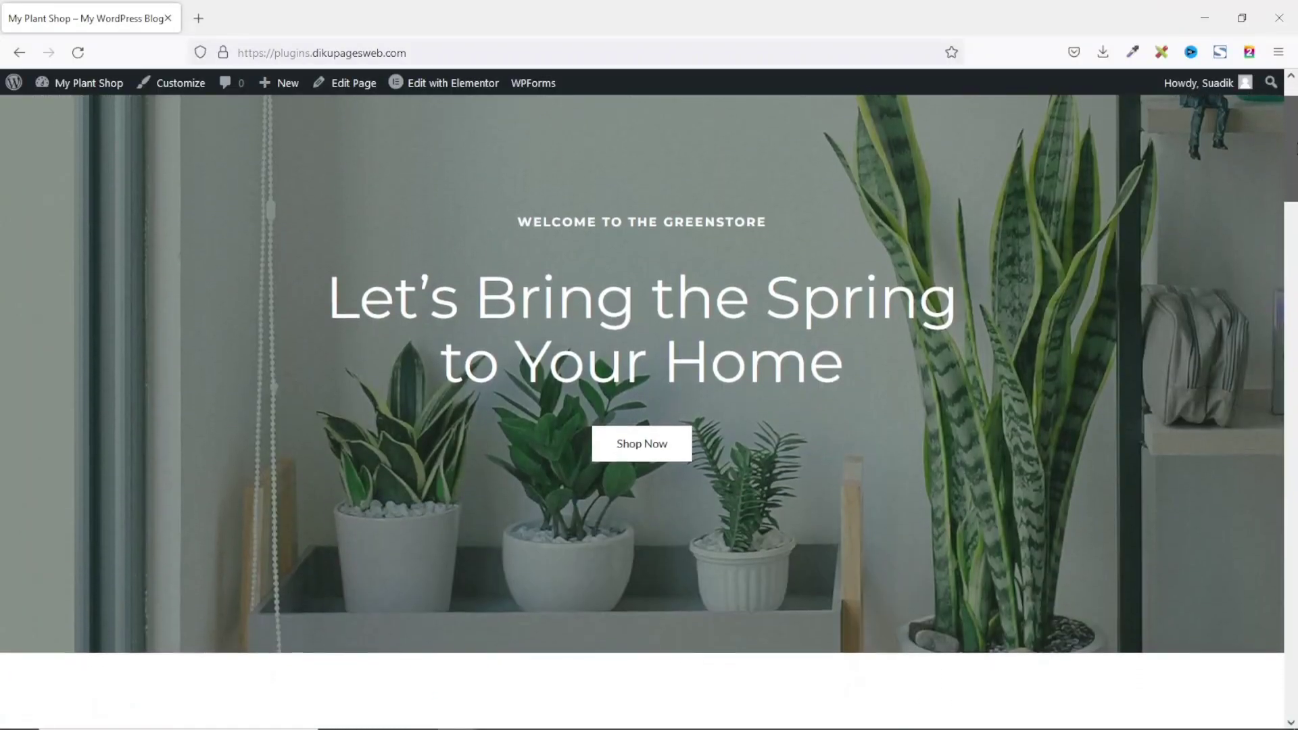
scroll(642, 406, down, 6)
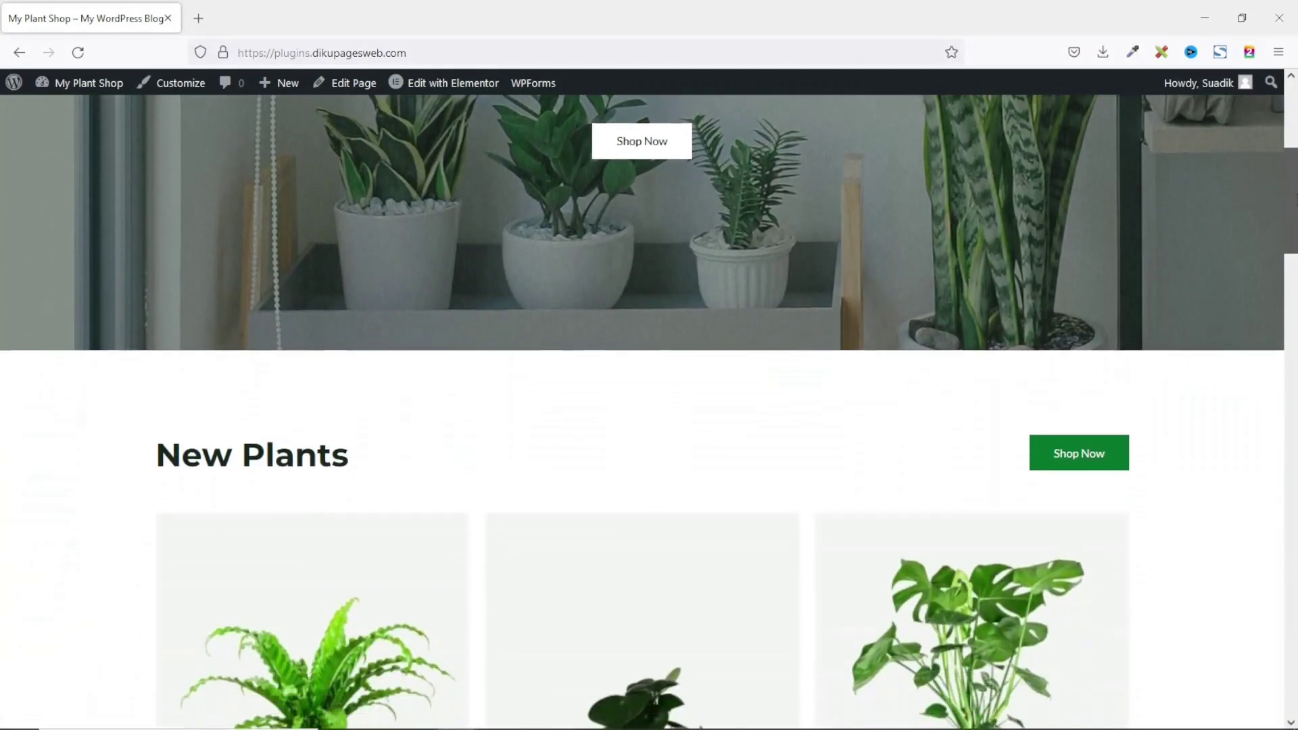
drag(1294, 215, 1295, 257)
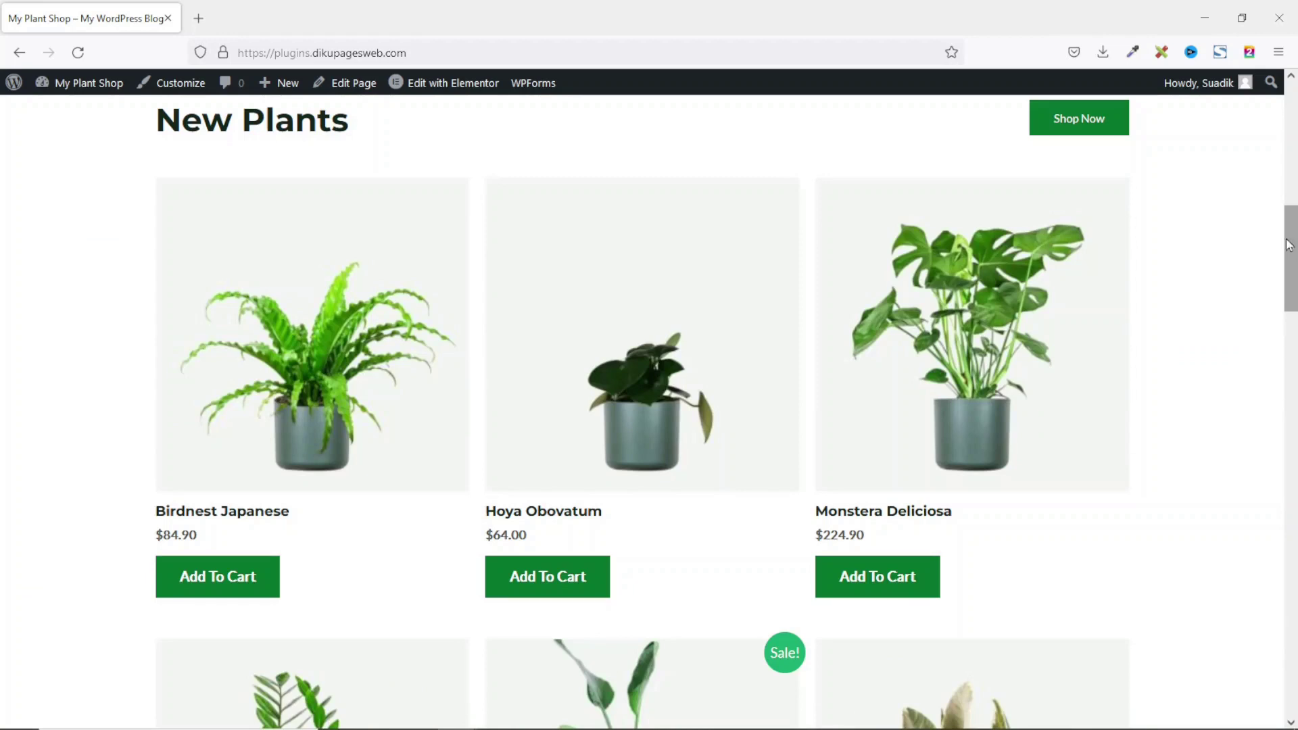
click(559, 584)
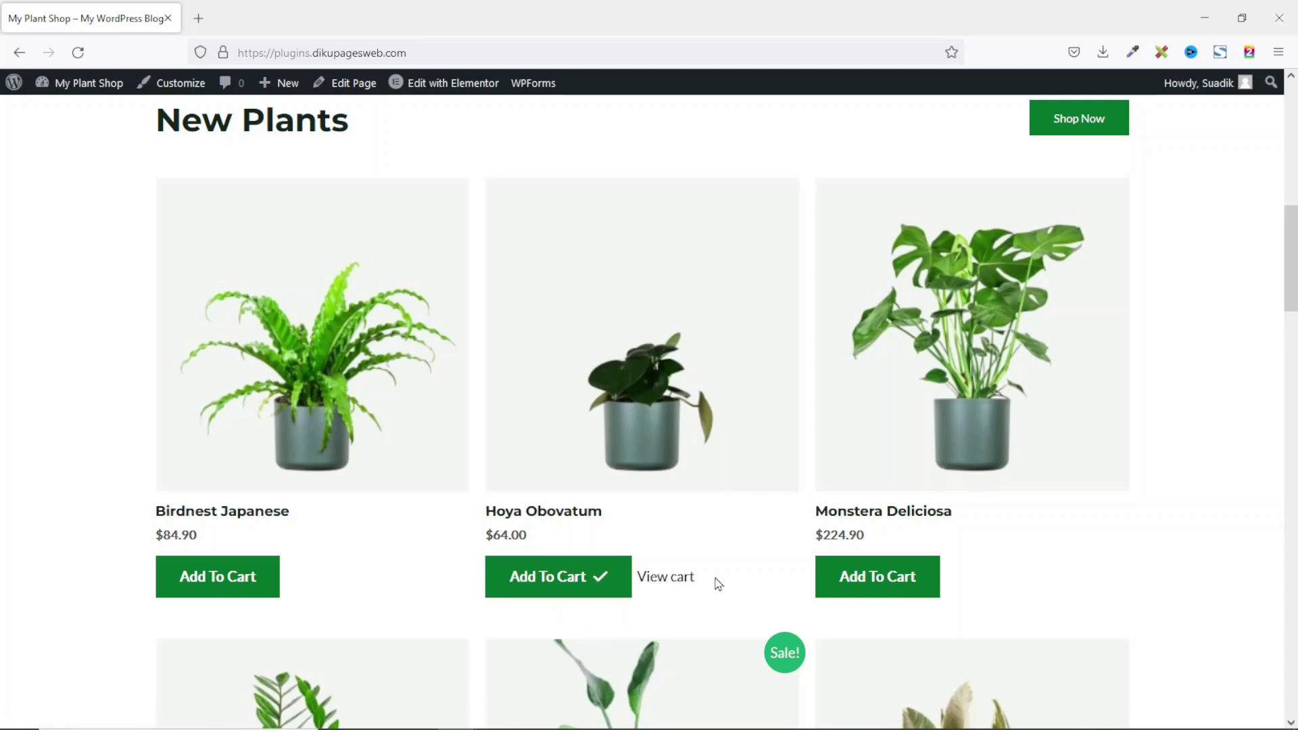
click(667, 578)
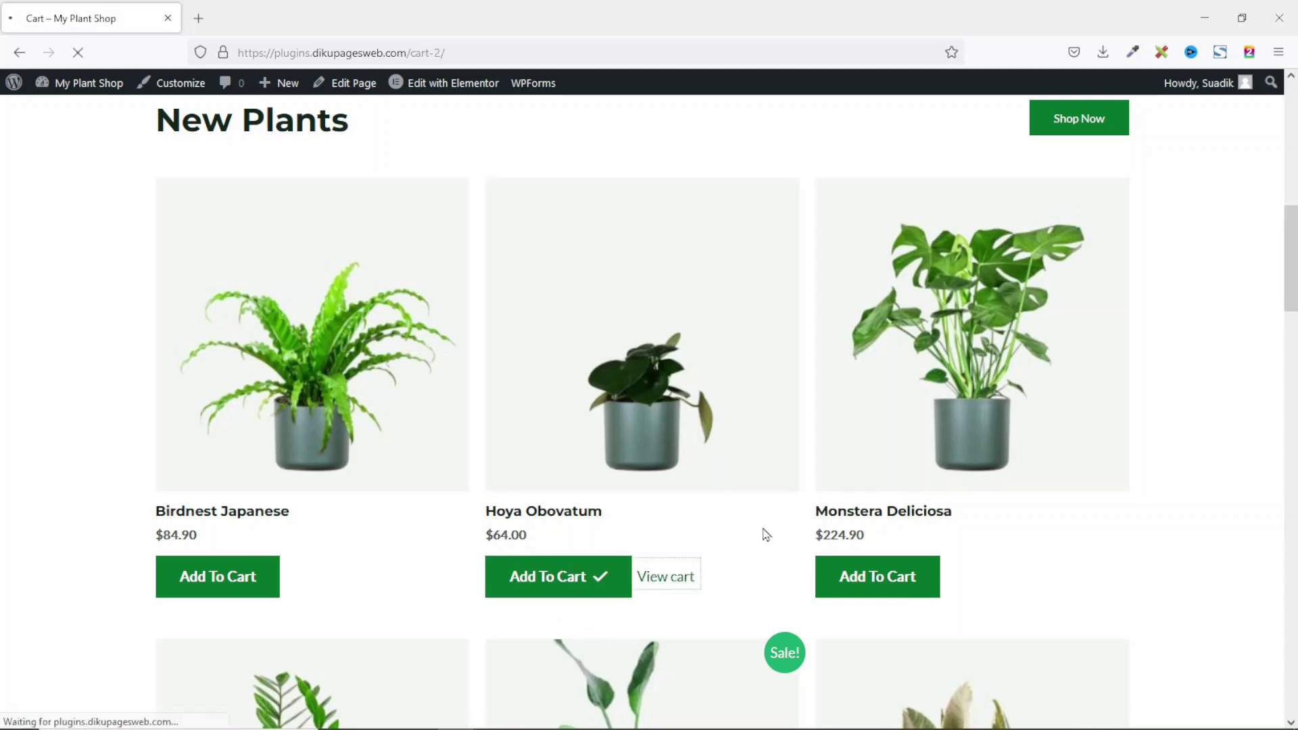
scroll(968, 497, down, 6)
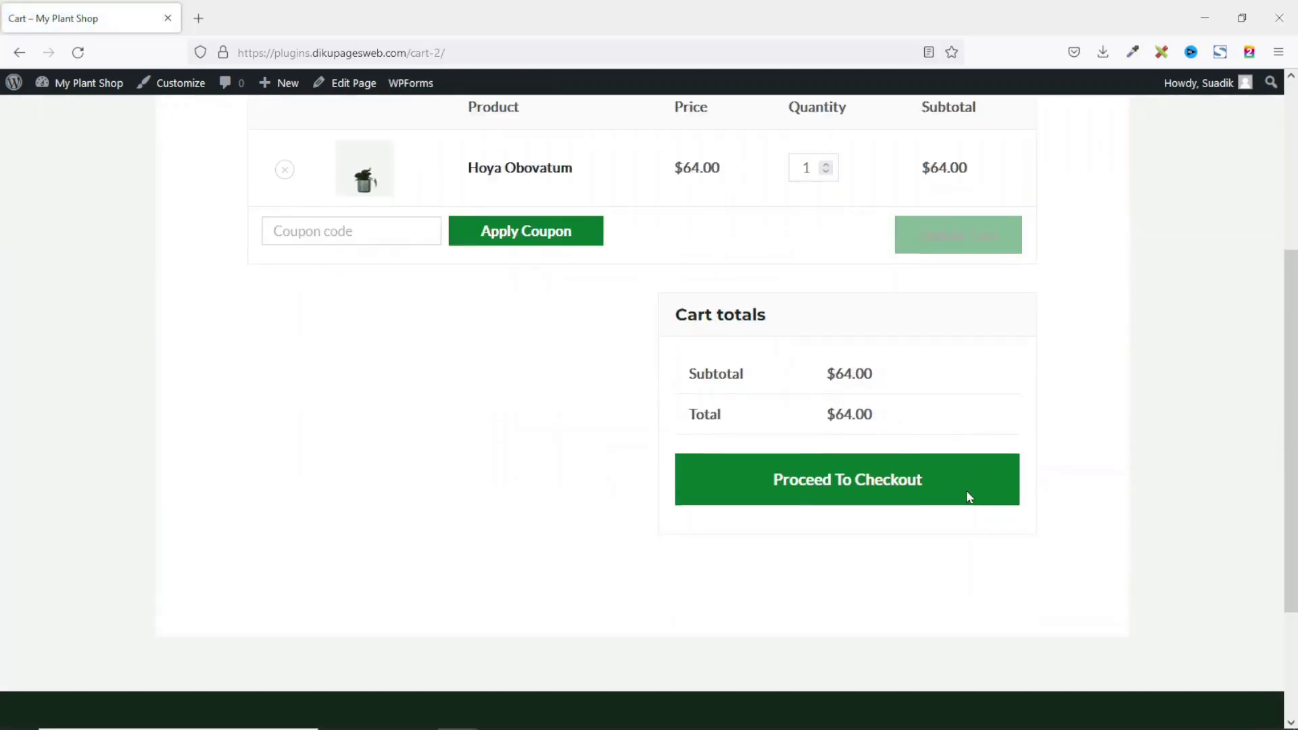
click(858, 359)
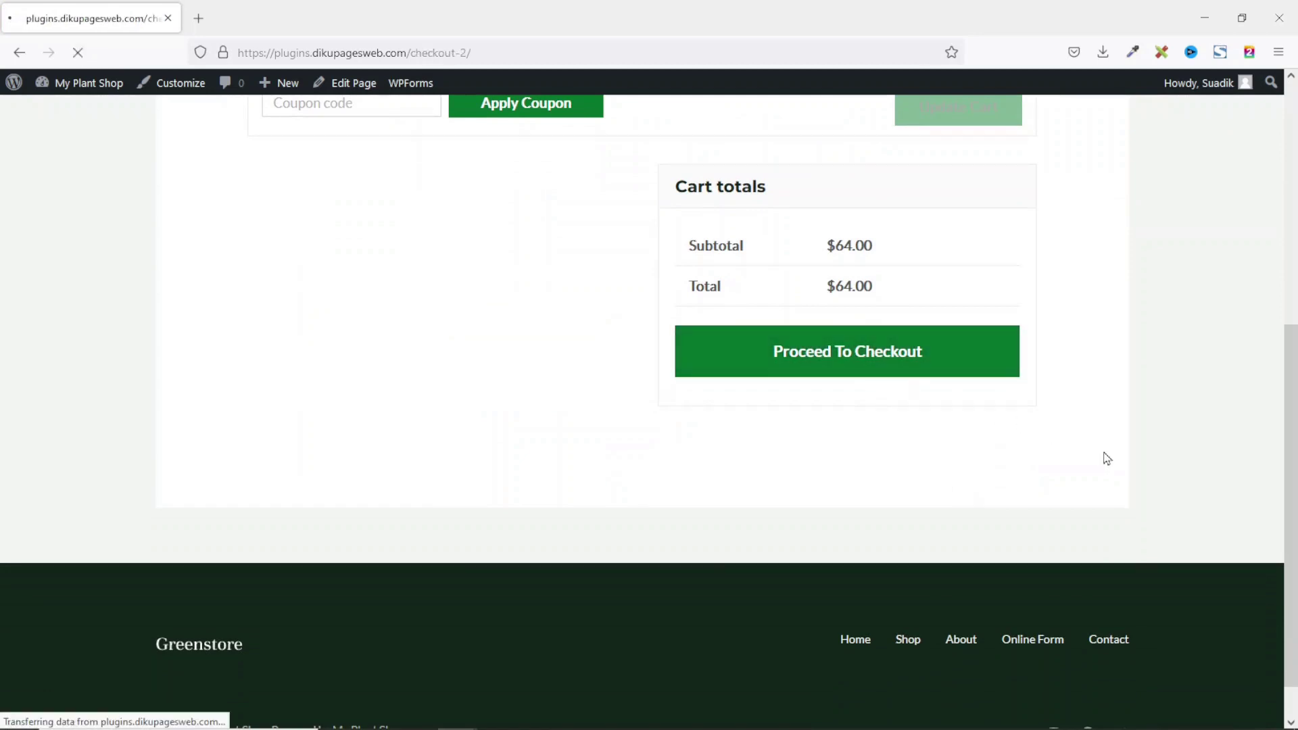
Set the order type to Delivery with delivery date July 8, 2022 and delivery time 02:30 PM - 03:00 PM.
scroll(538, 484, down, 10)
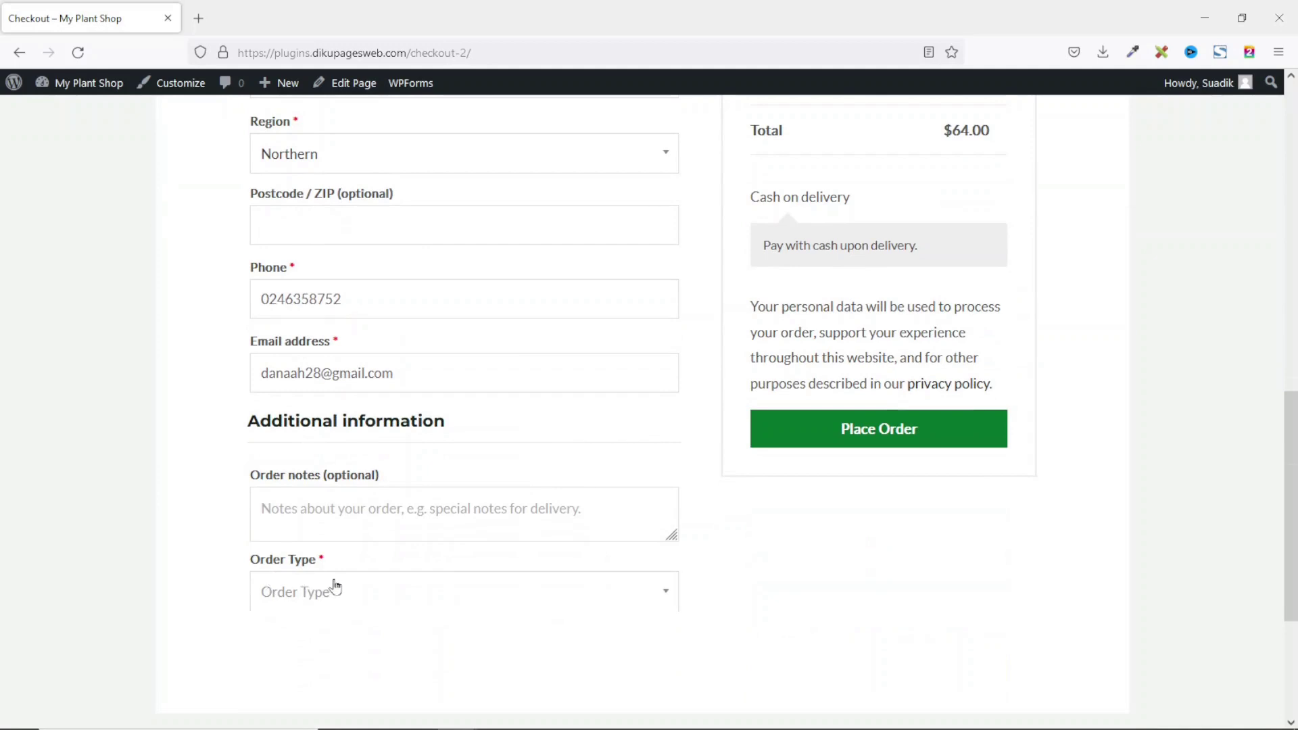
click(334, 594)
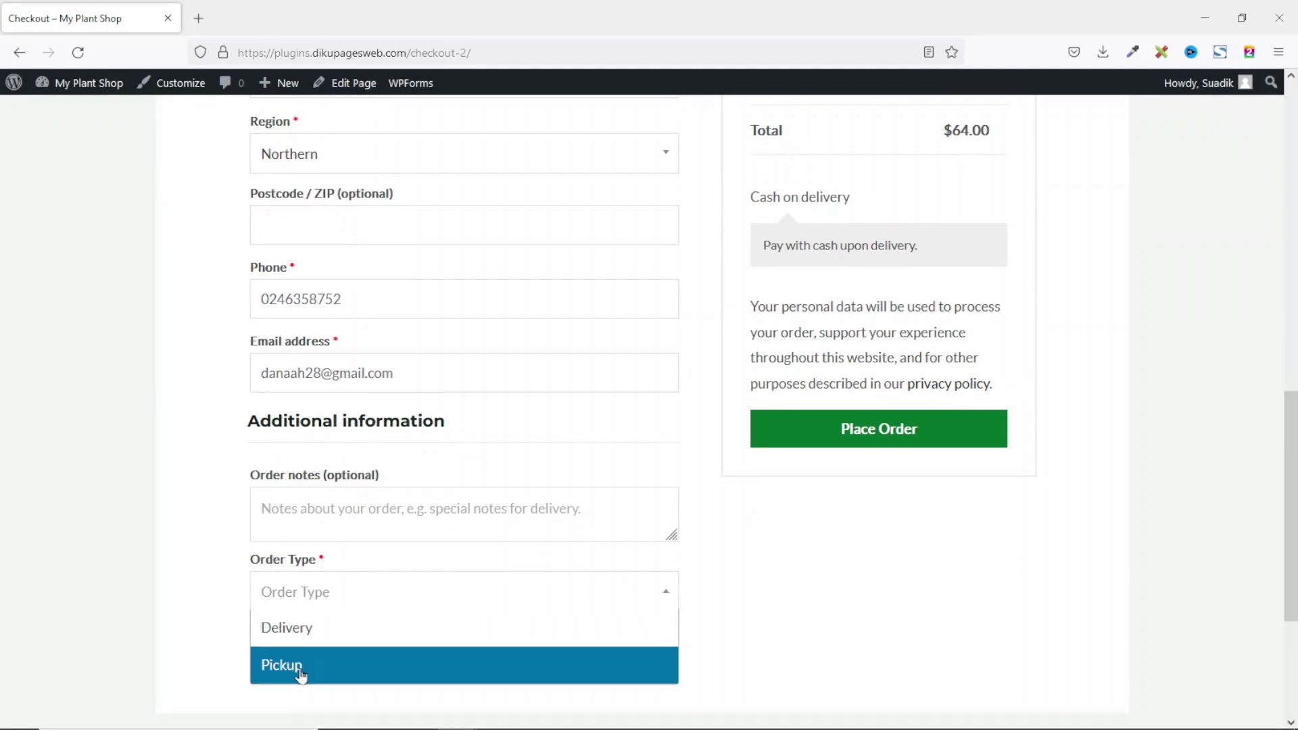
click(308, 631)
scroll(240, 613, down, 2)
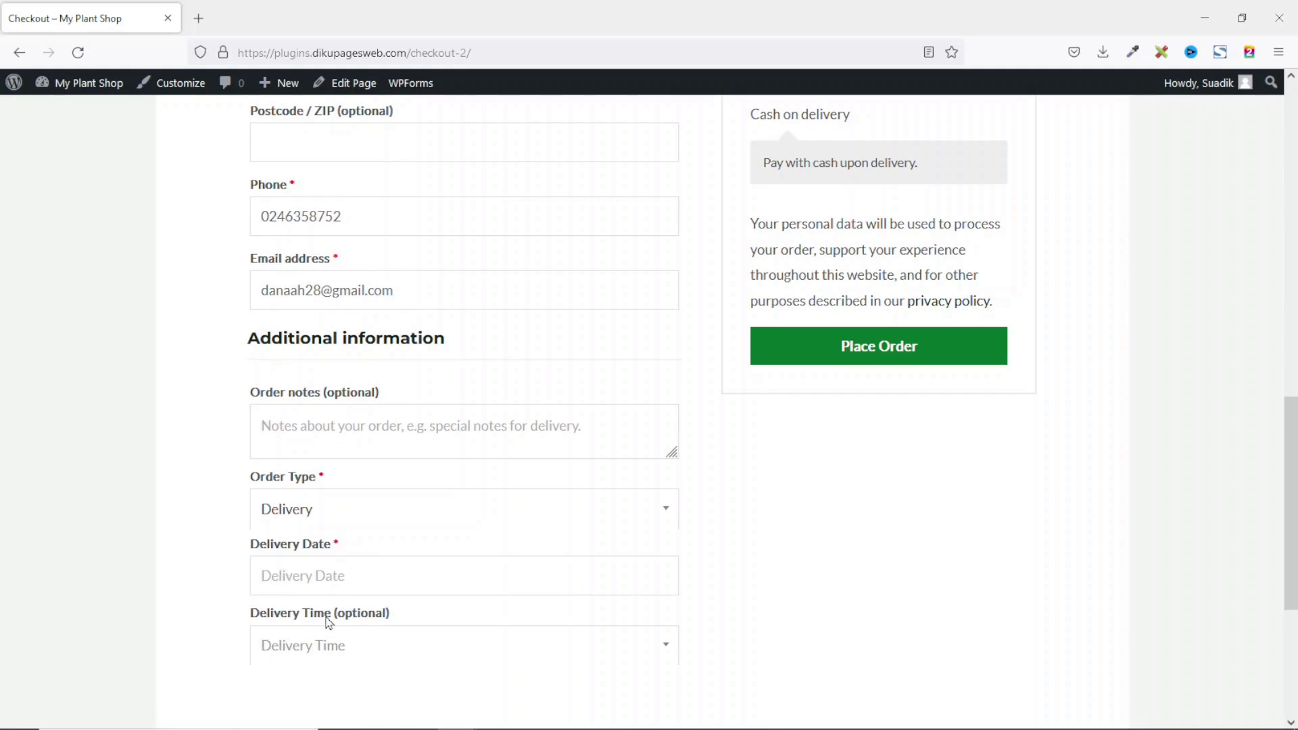
click(354, 582)
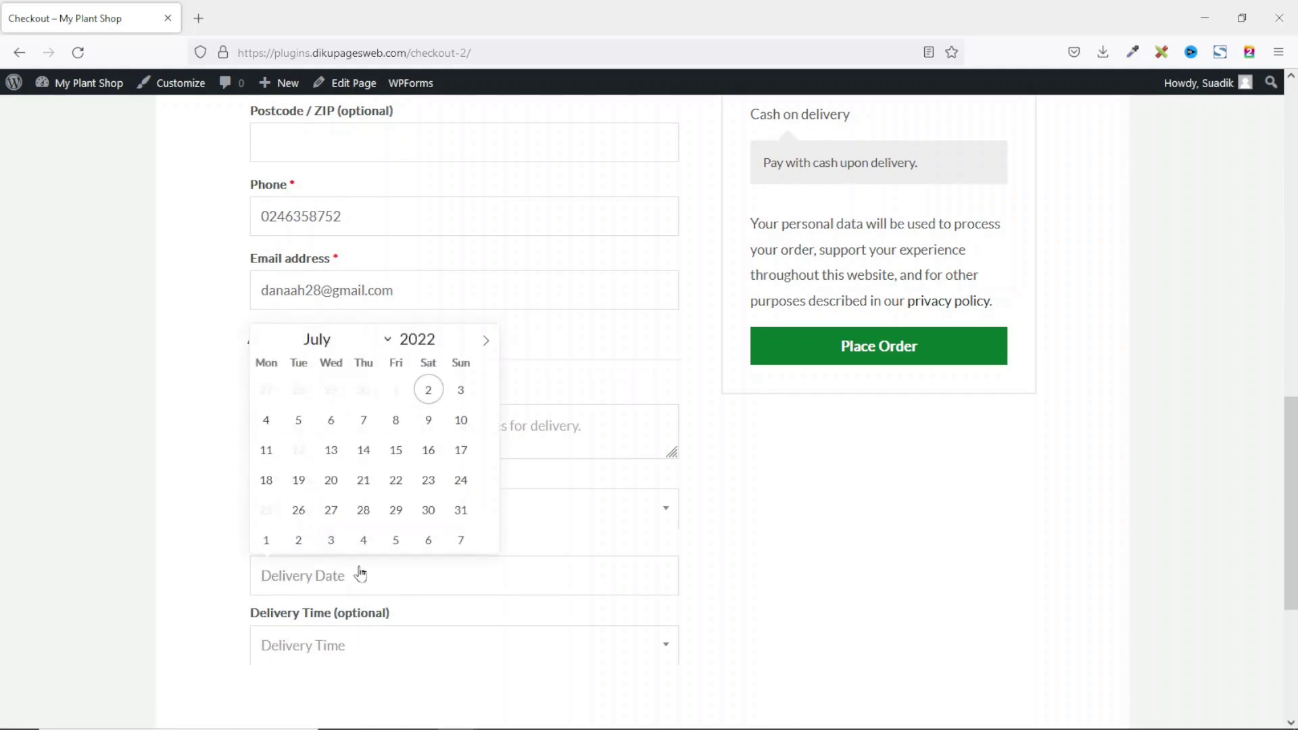
click(396, 420)
click(385, 647)
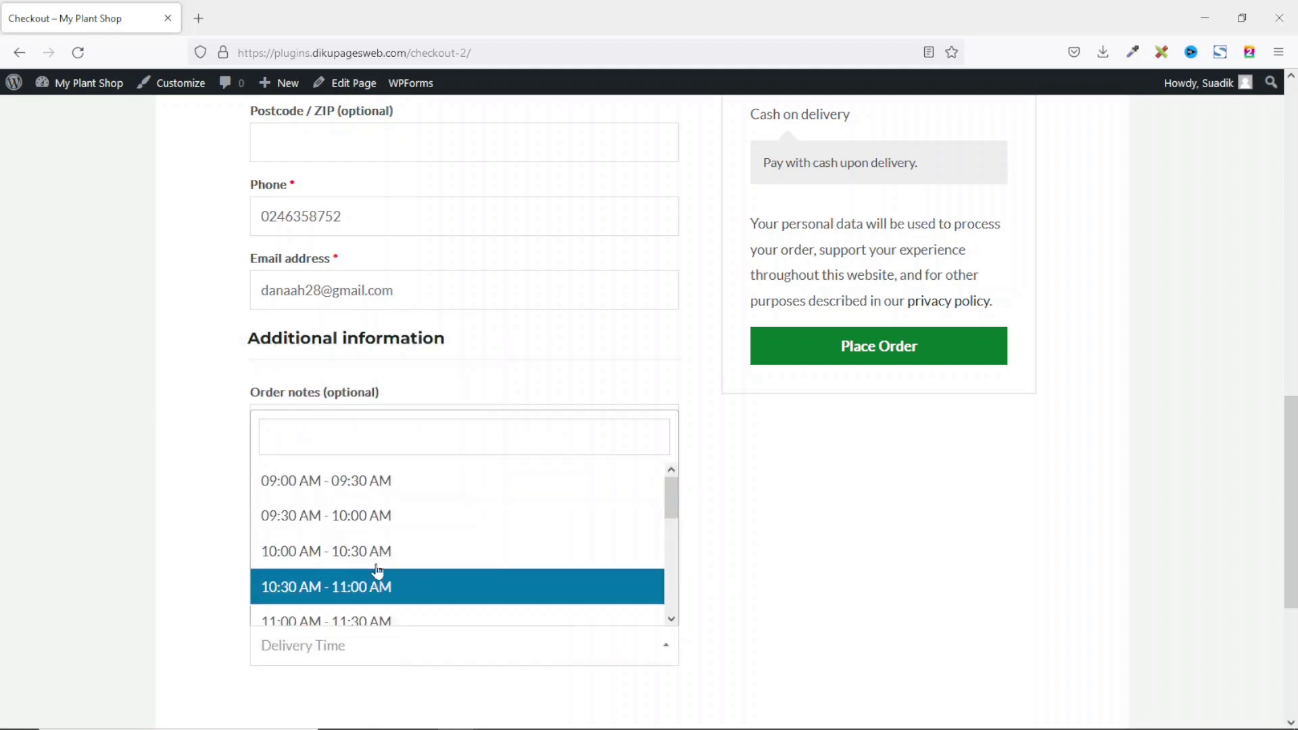
scroll(440, 554, down, 4)
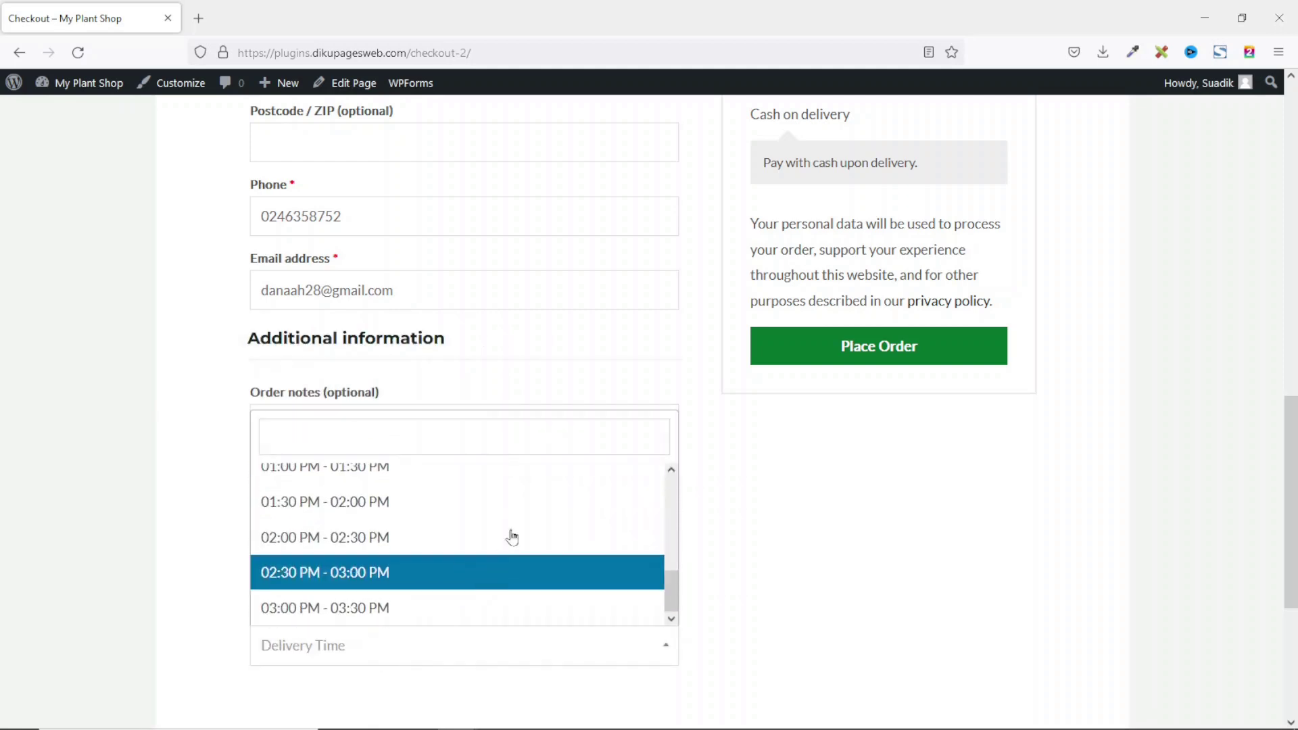
click(365, 578)
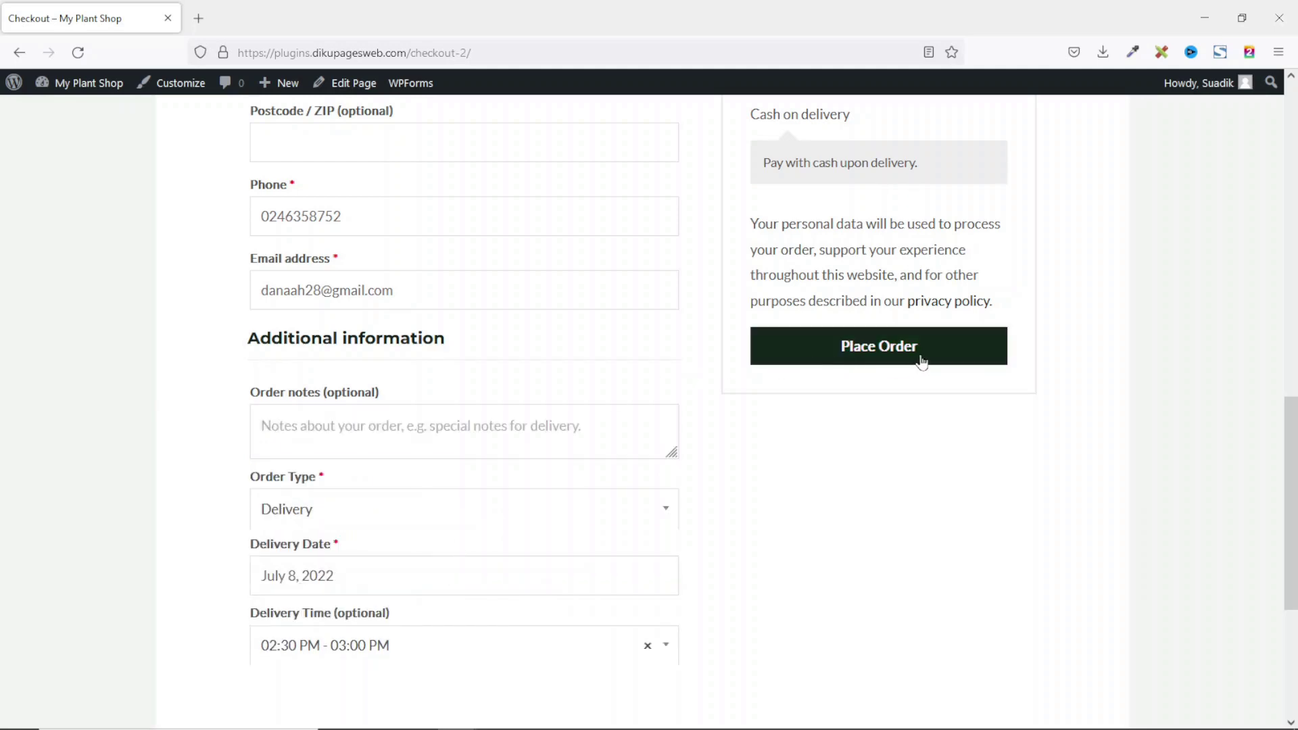
Switch the order type to Pickup with pickup date July 13, 2022 and pickup time 11:00 AM - 02:00 PM.
click(406, 513)
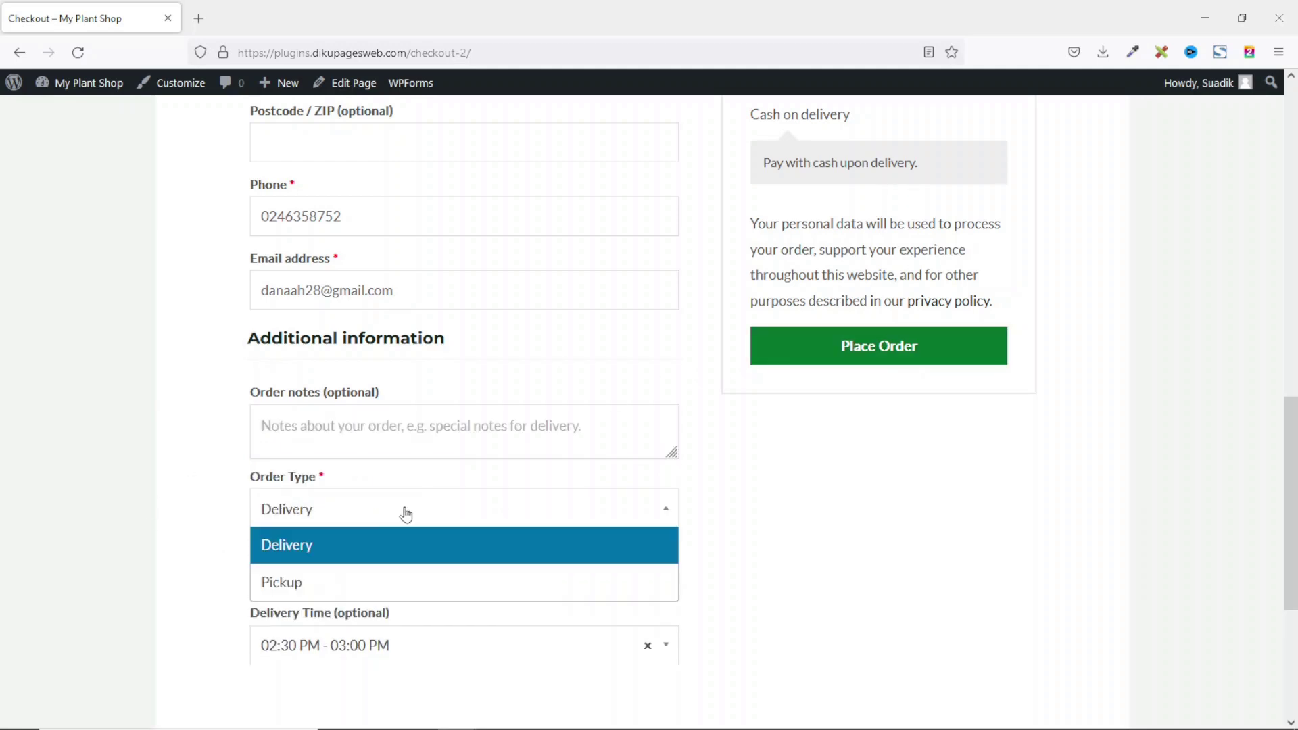
click(332, 584)
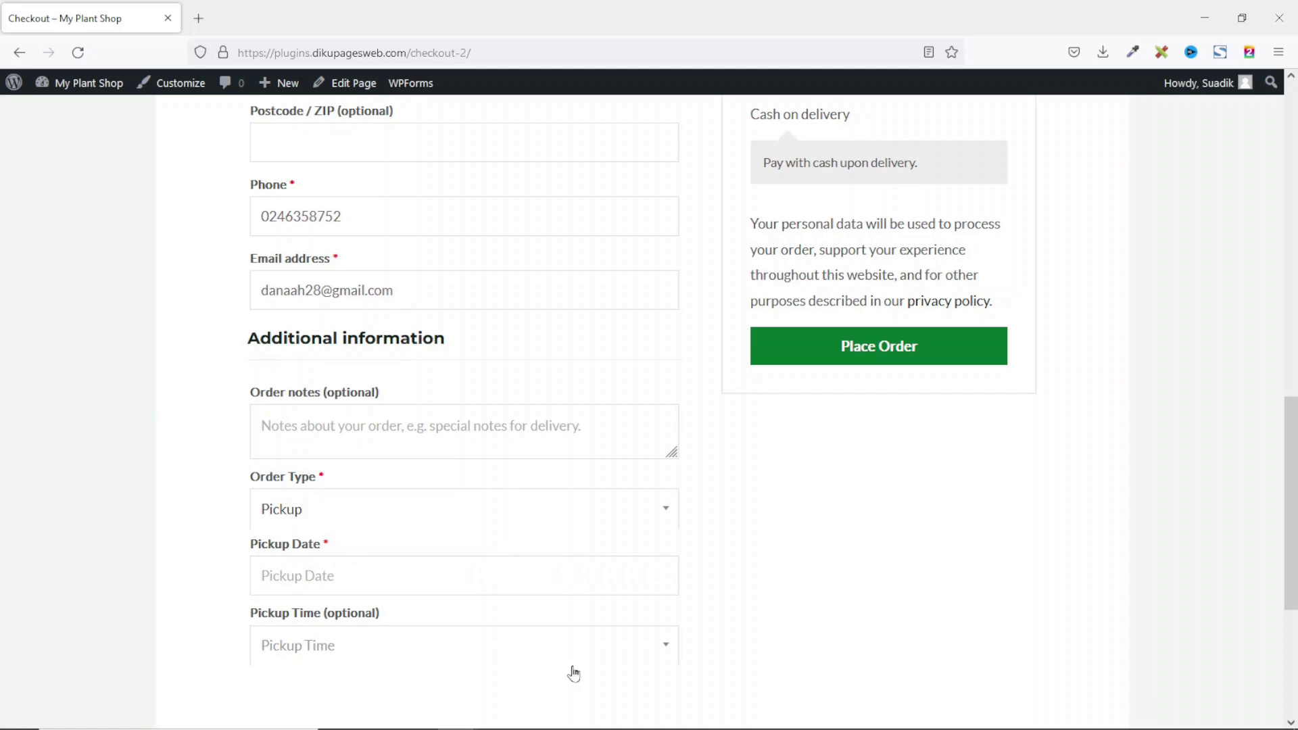
click(372, 579)
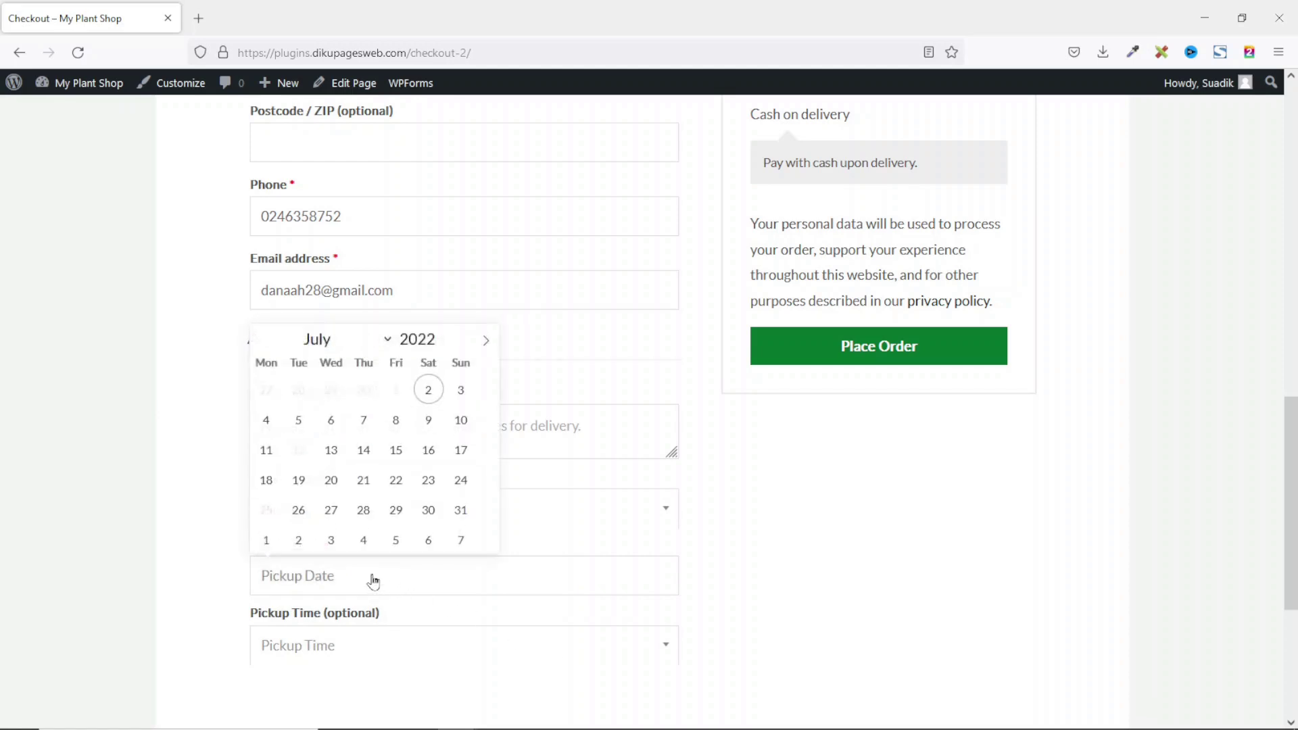
click(330, 450)
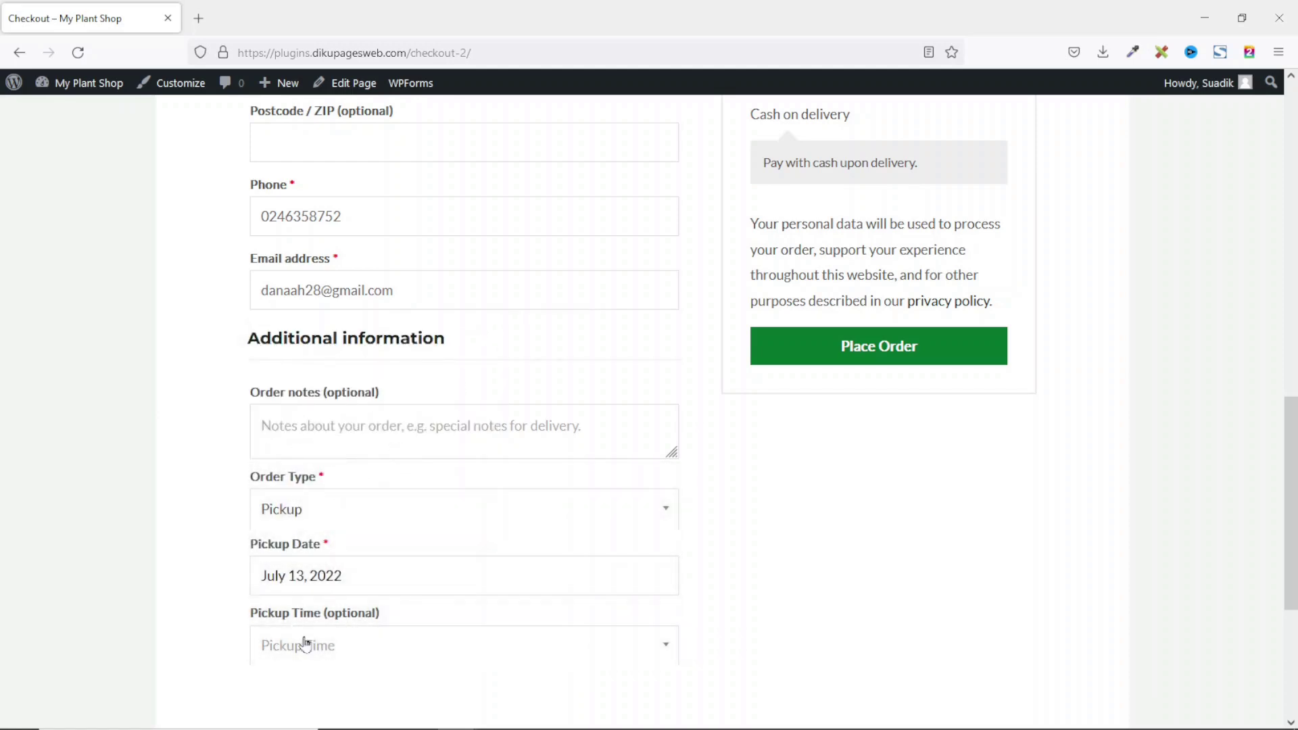
click(350, 653)
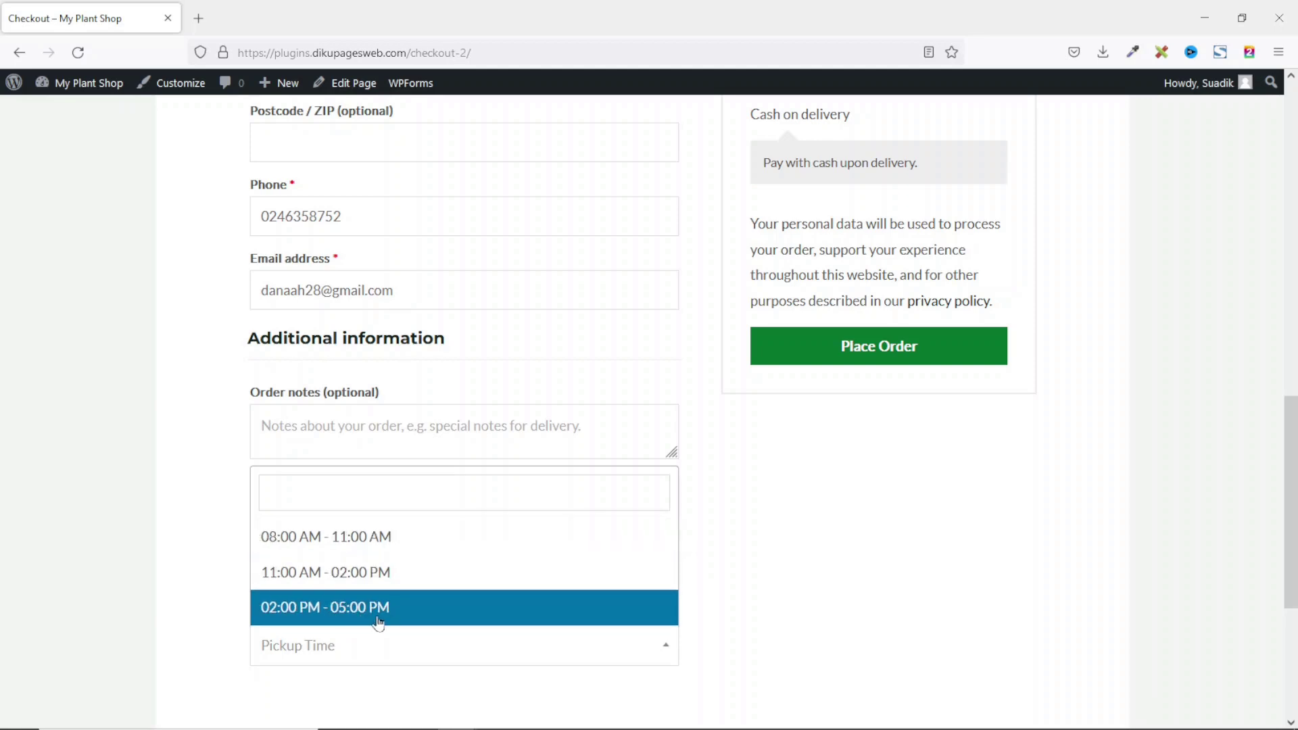
click(336, 575)
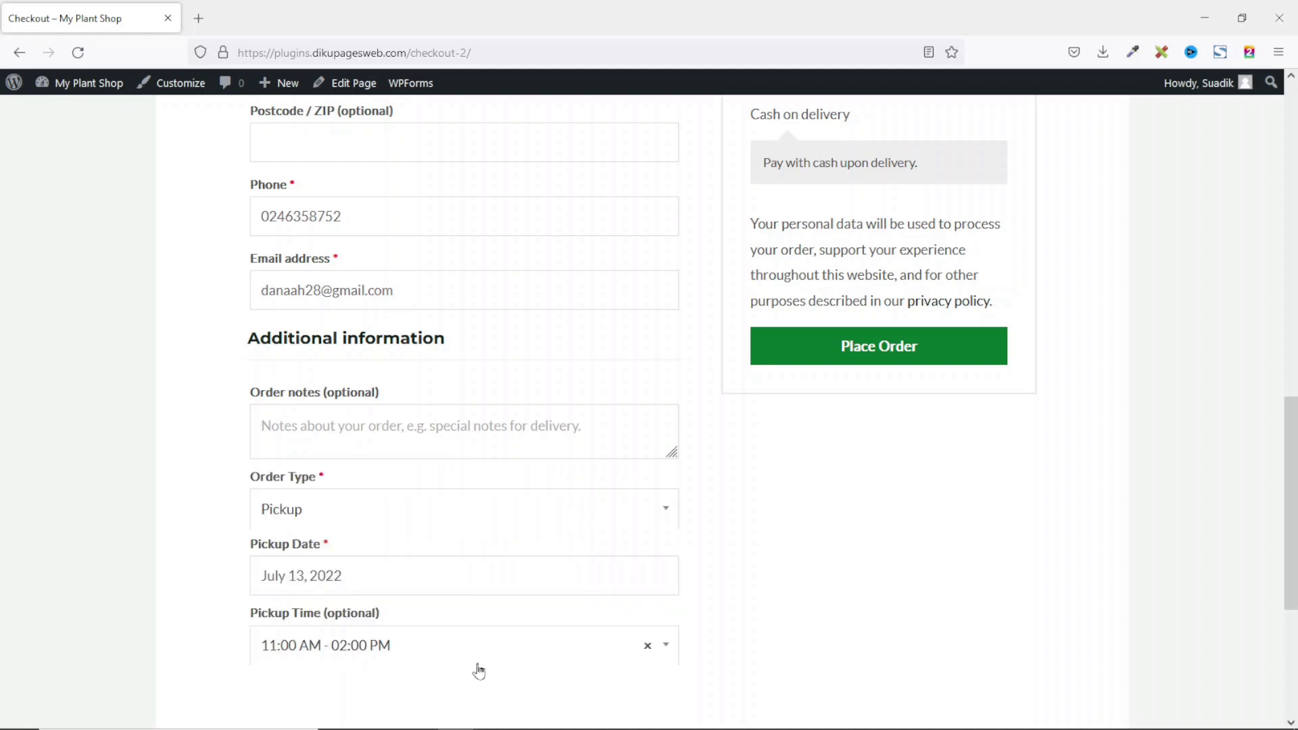
click(380, 579)
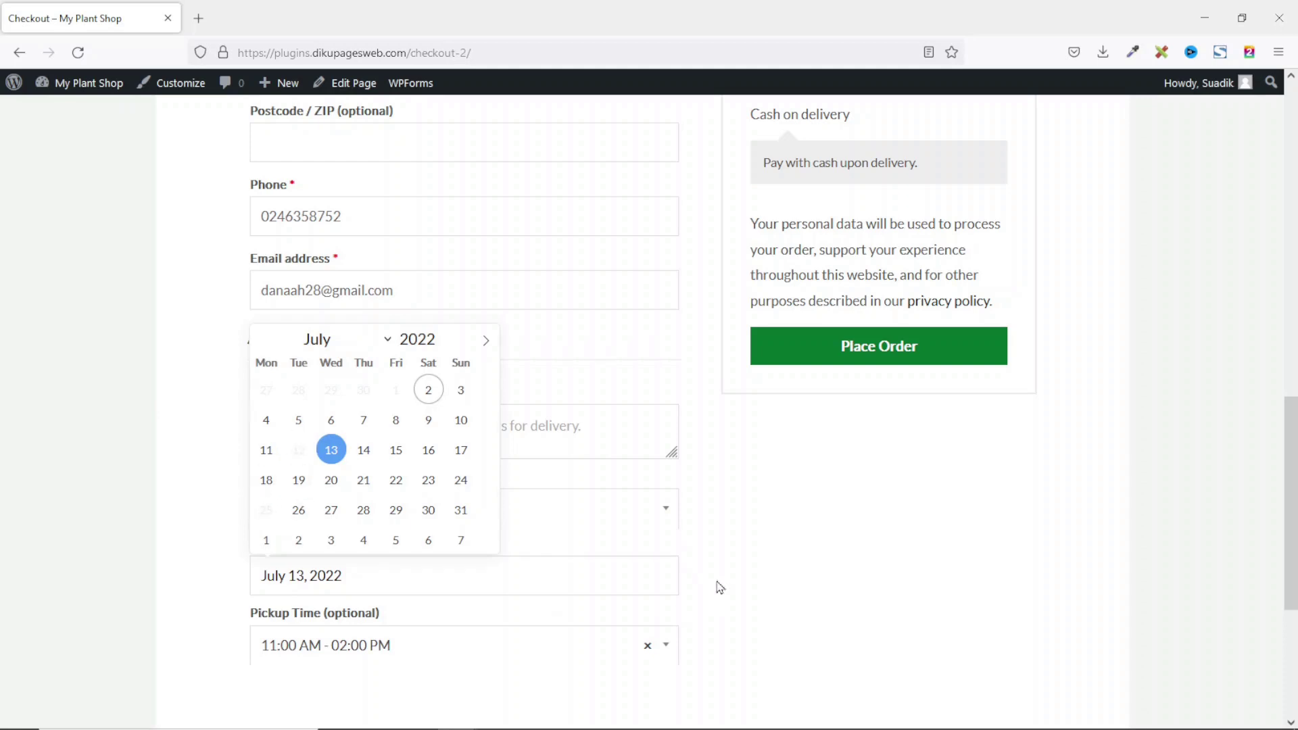
click(571, 562)
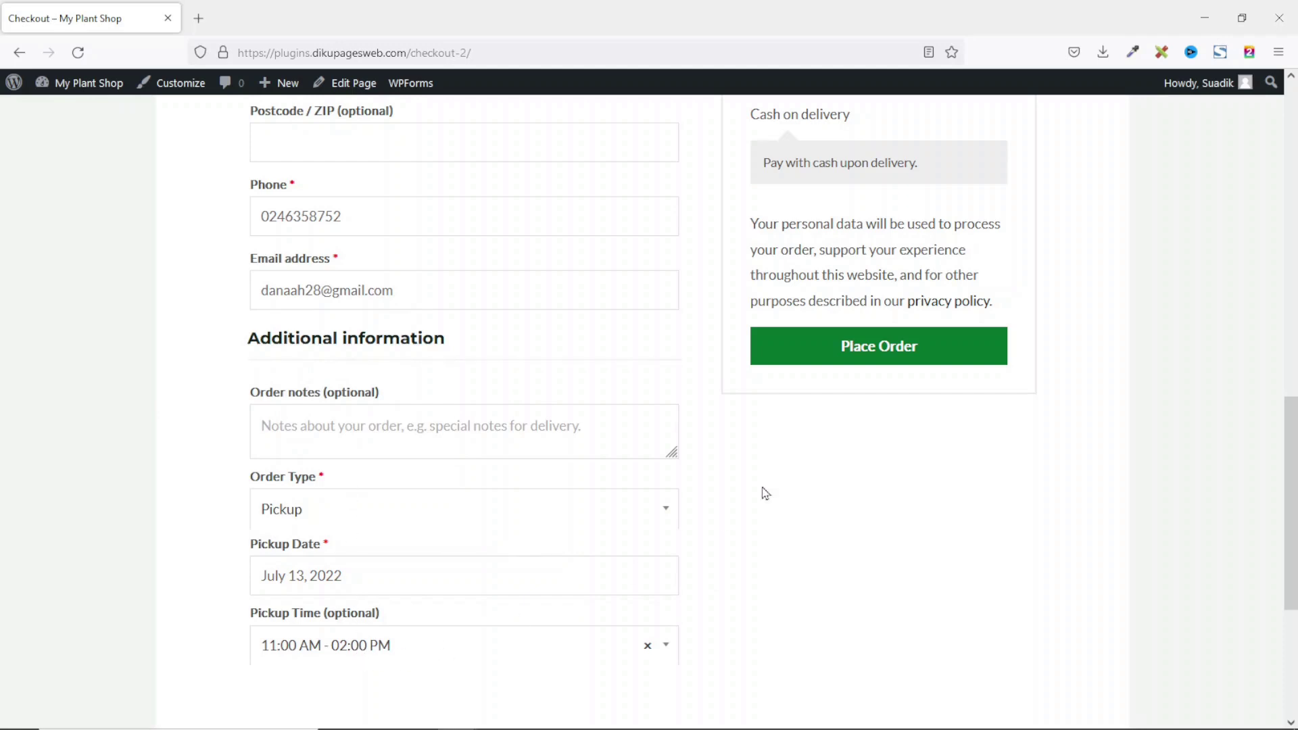
Place the order and review the pickup date and time in the order details.
click(881, 355)
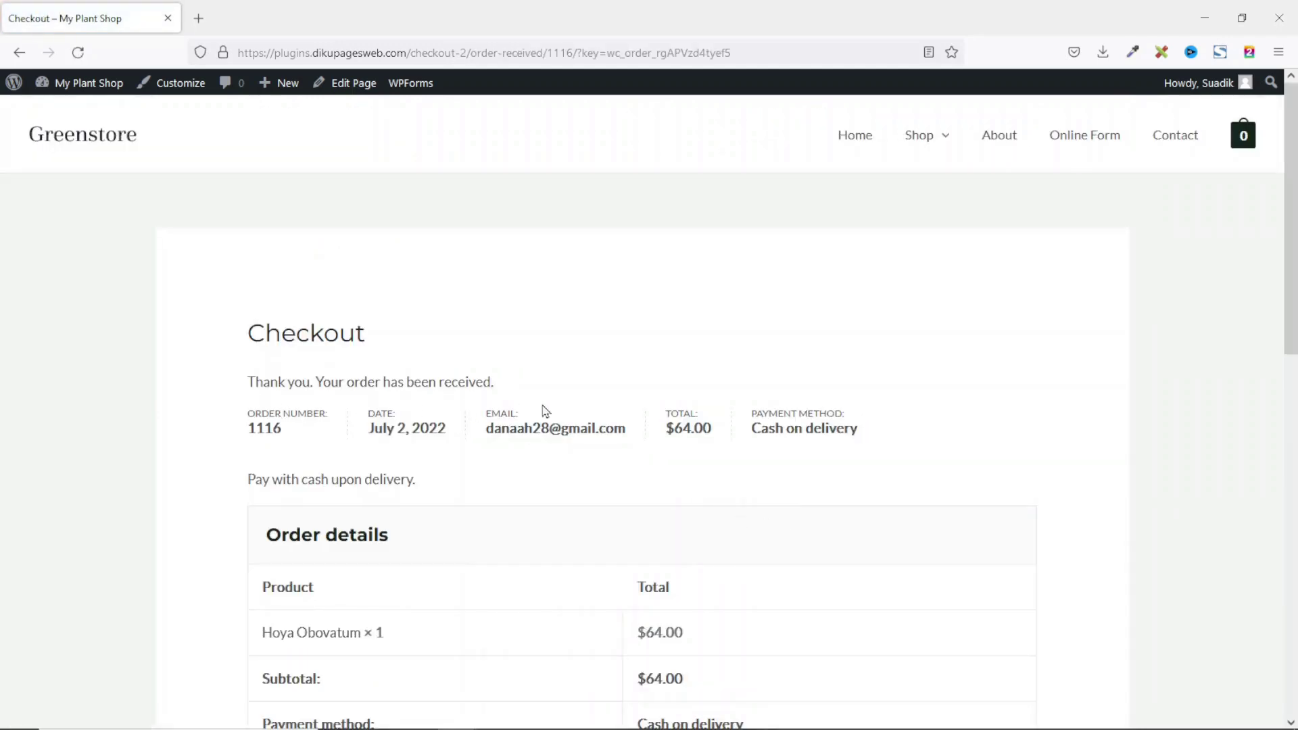
scroll(528, 425, down, 5)
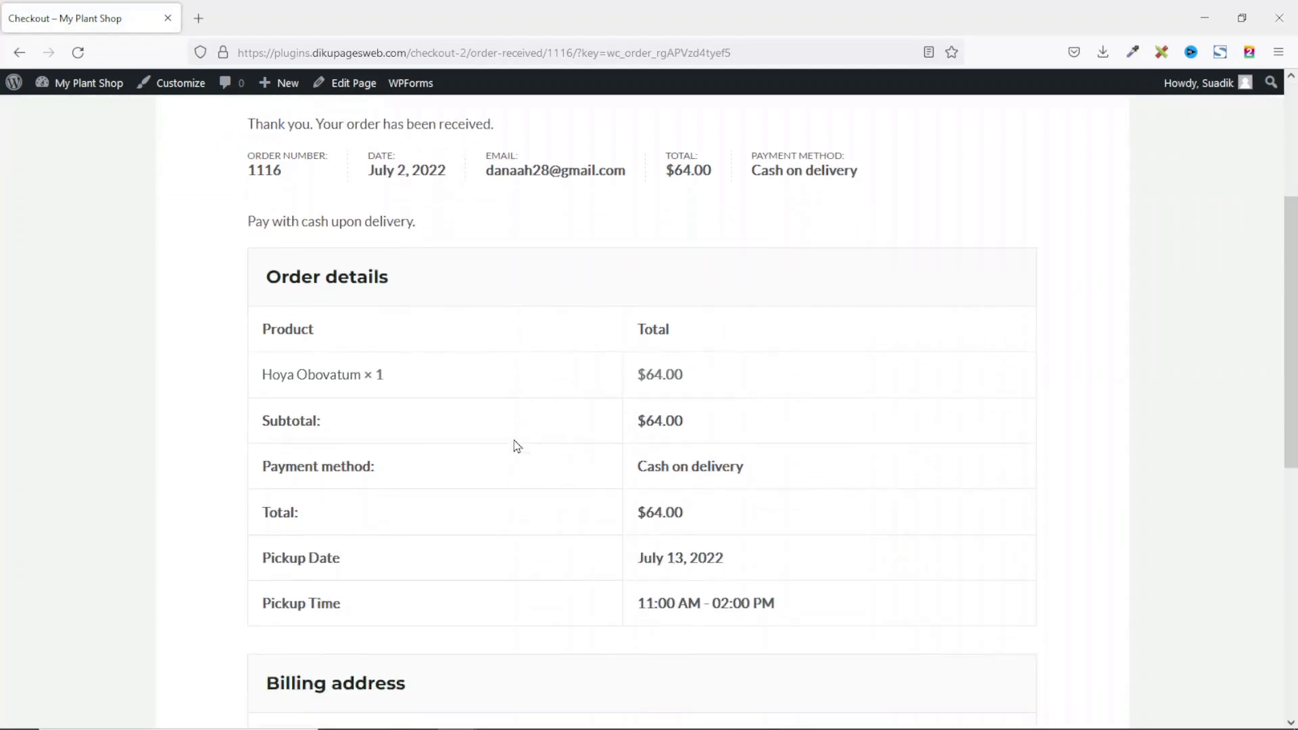
drag(270, 484, 346, 497)
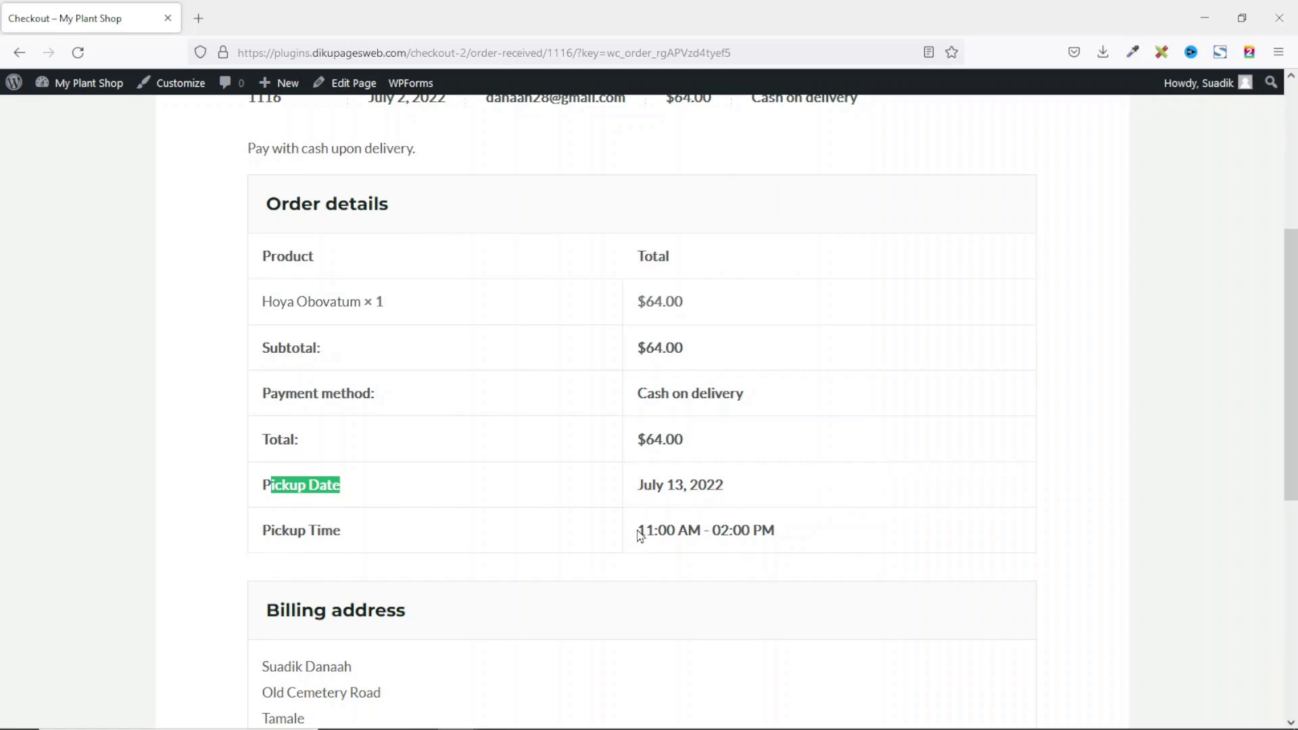
drag(639, 535, 802, 538)
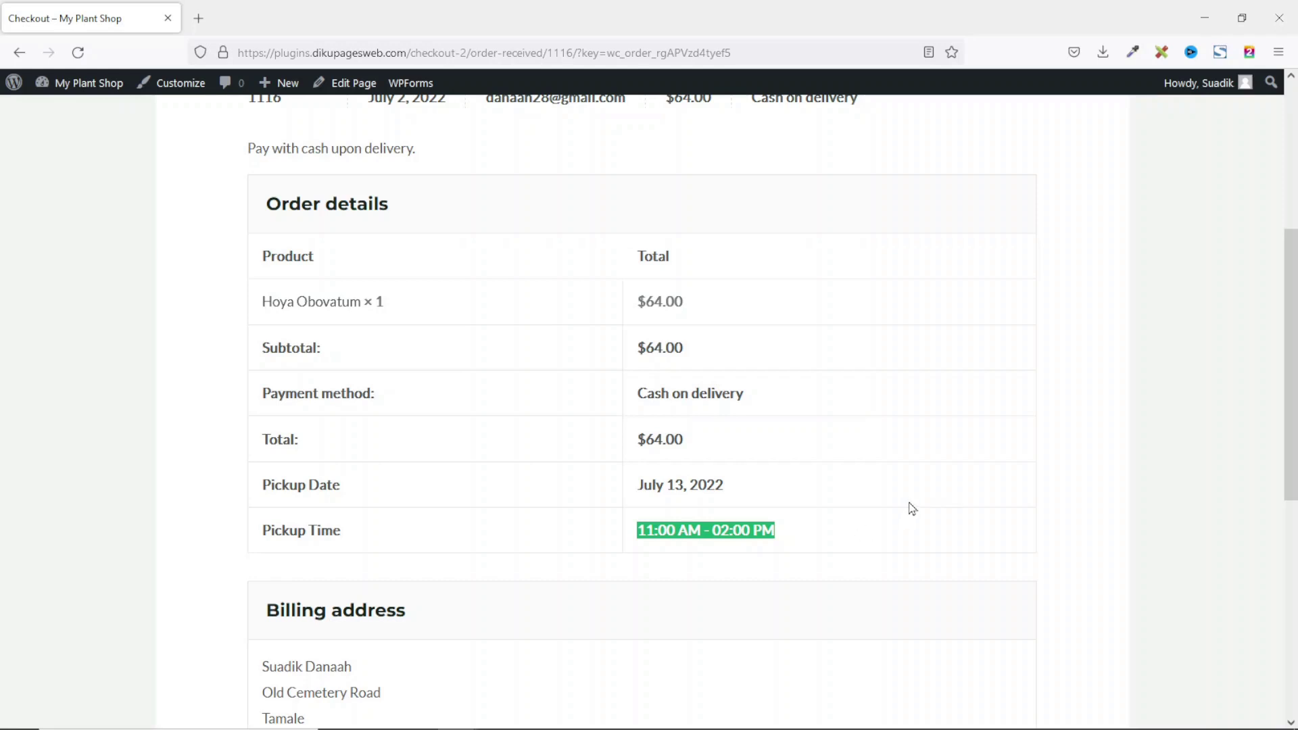
scroll(914, 477, up, 5)
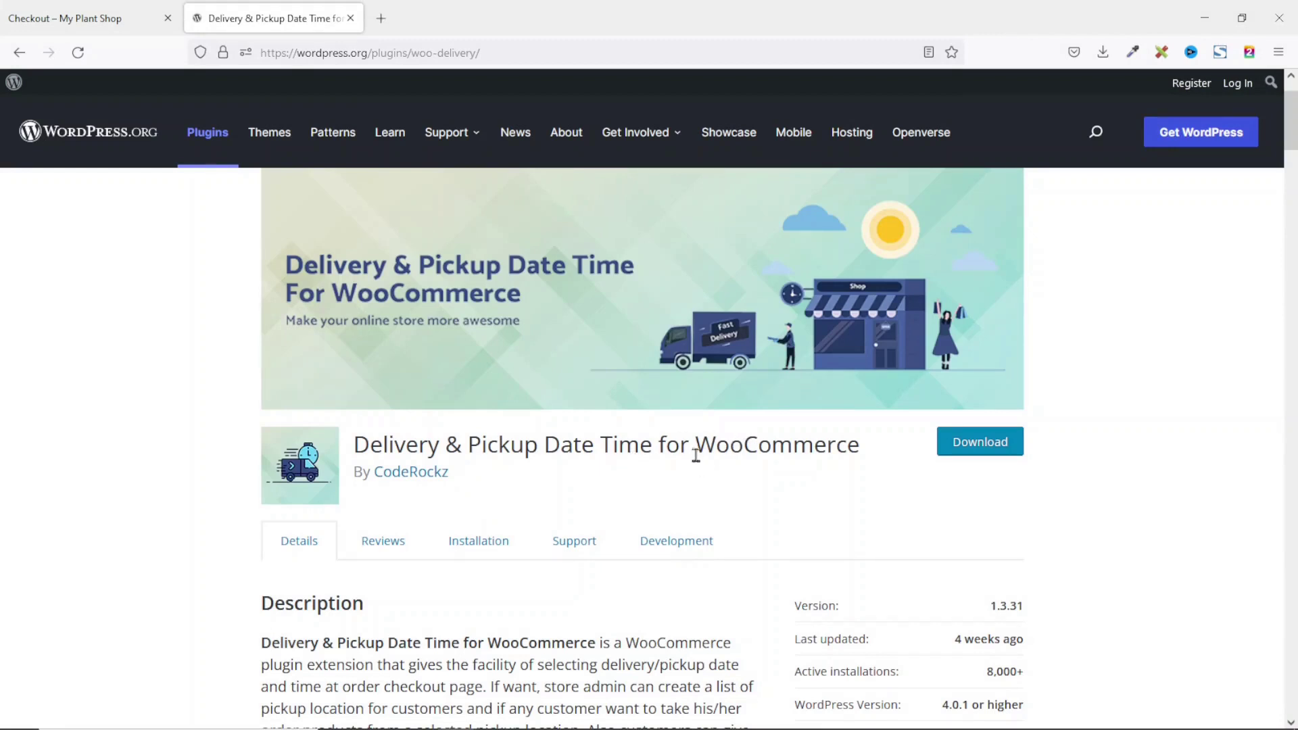
Copy the plugin title "Delivery & Pickup Date Time for WooCommerce" from its WordPress.org page and close that page.
scroll(697, 446, up, 1)
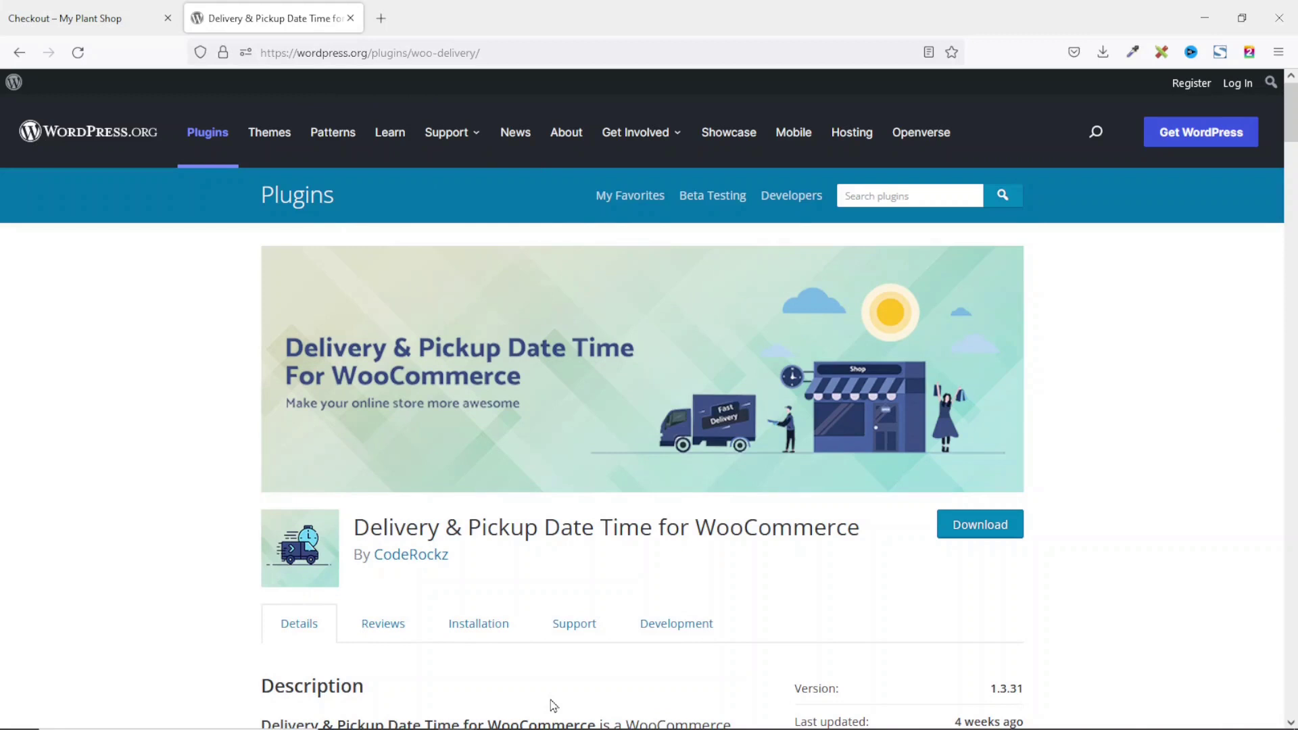
scroll(553, 706, down, 1)
drag(355, 444, 859, 450)
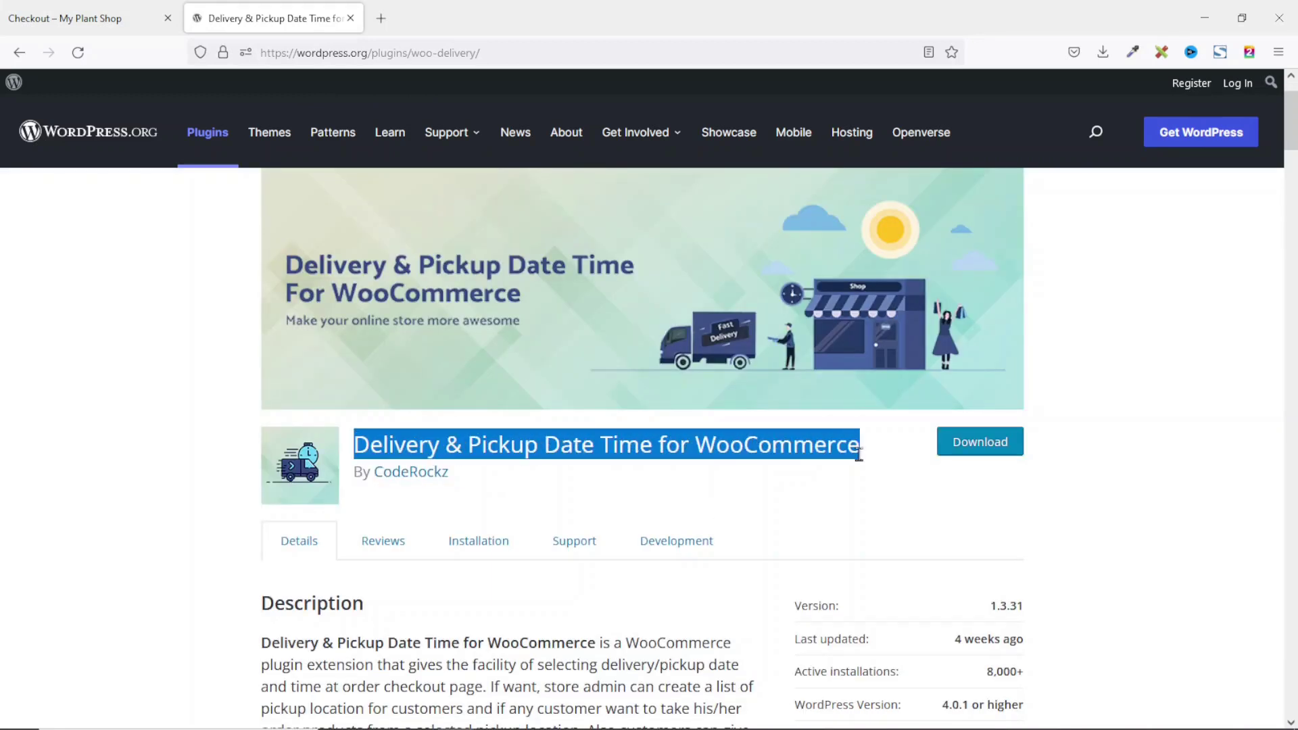
right_click(799, 453)
click(836, 464)
click(350, 19)
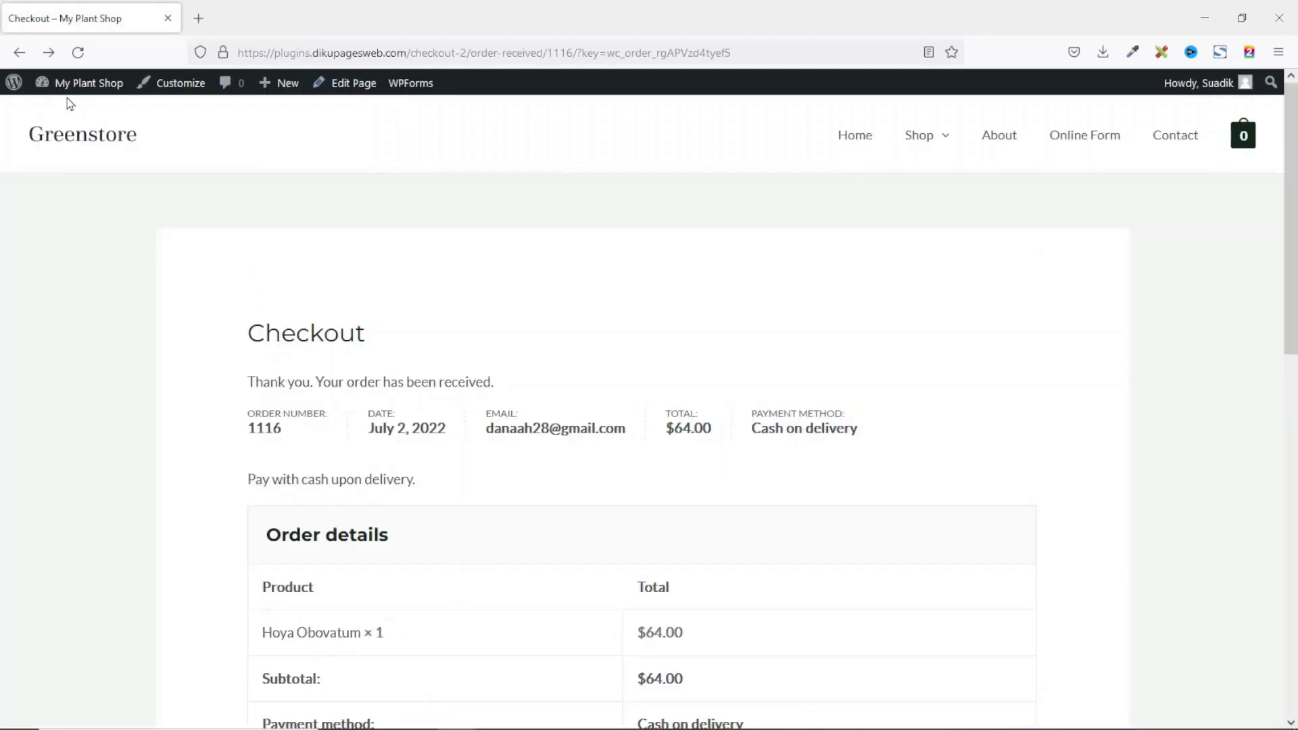
Search for "Delivery & Pickup Date Time for WooCommerce" among the installable plugins in the site's admin dashboard and locate its entry.
click(71, 113)
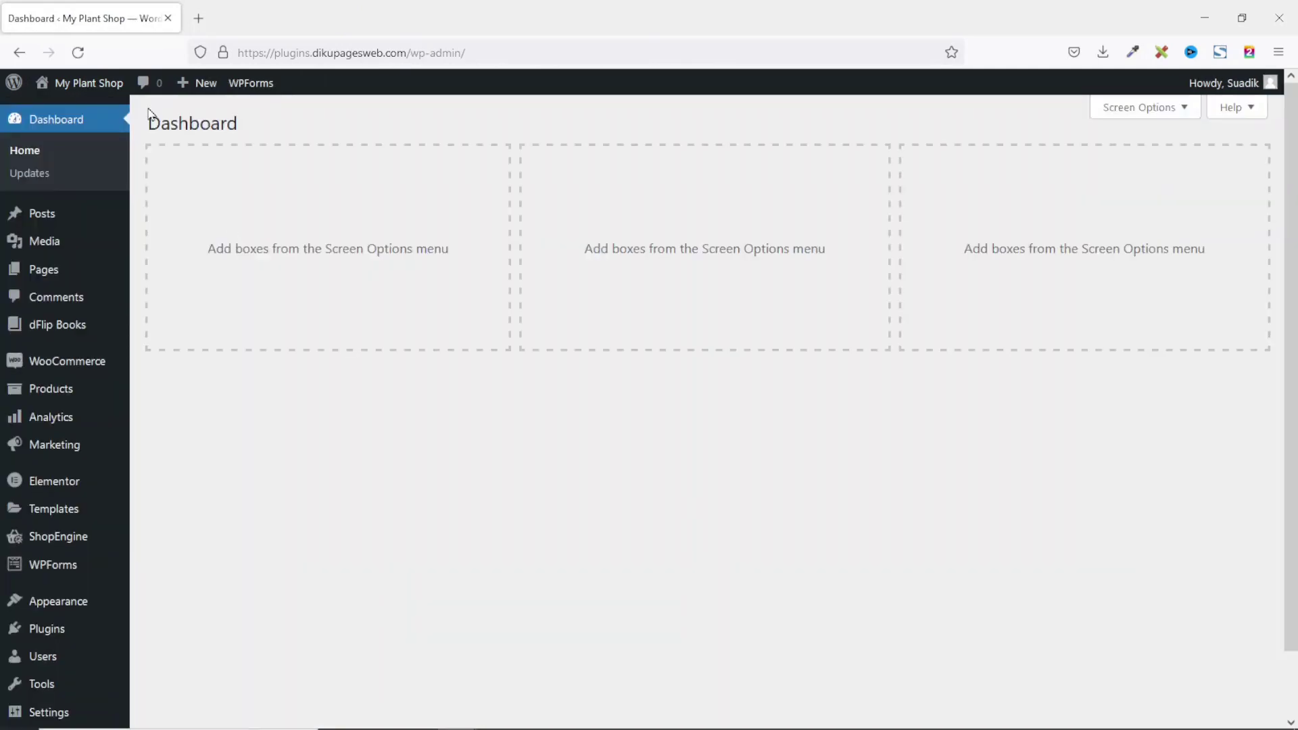
mouse_move(64, 631)
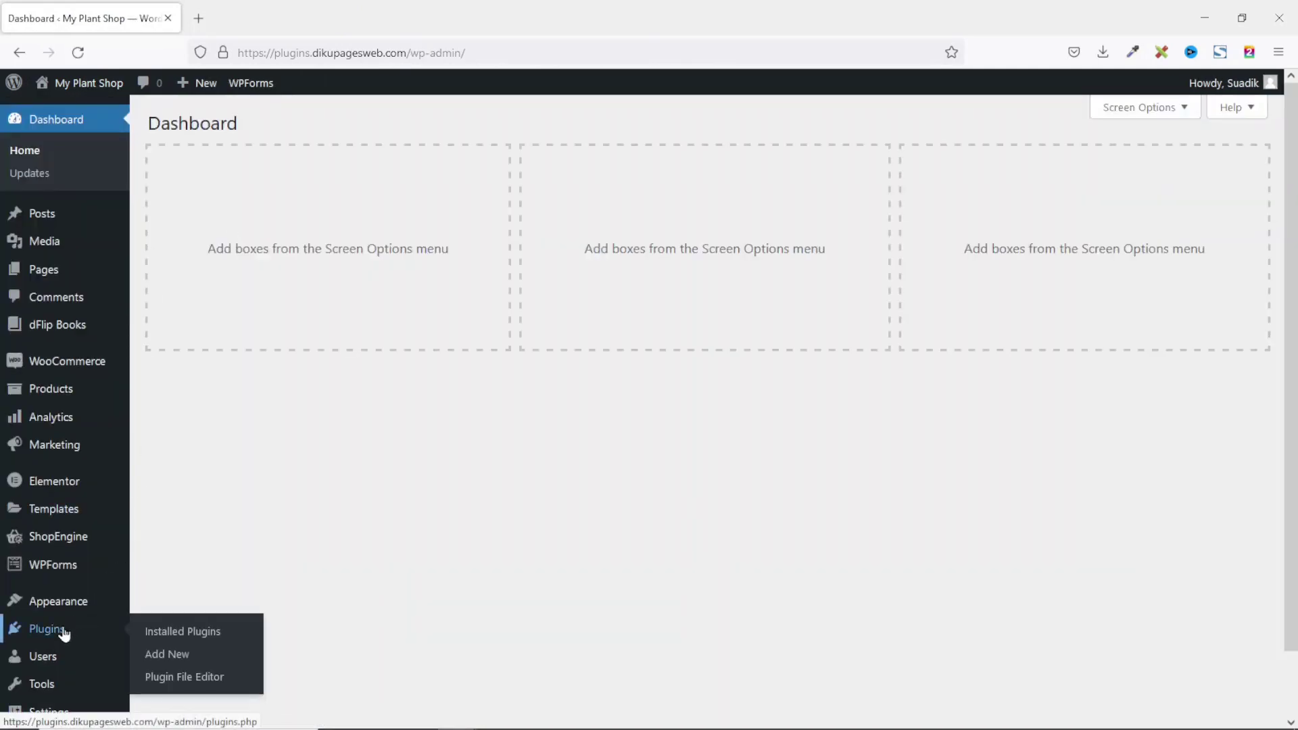
click(163, 660)
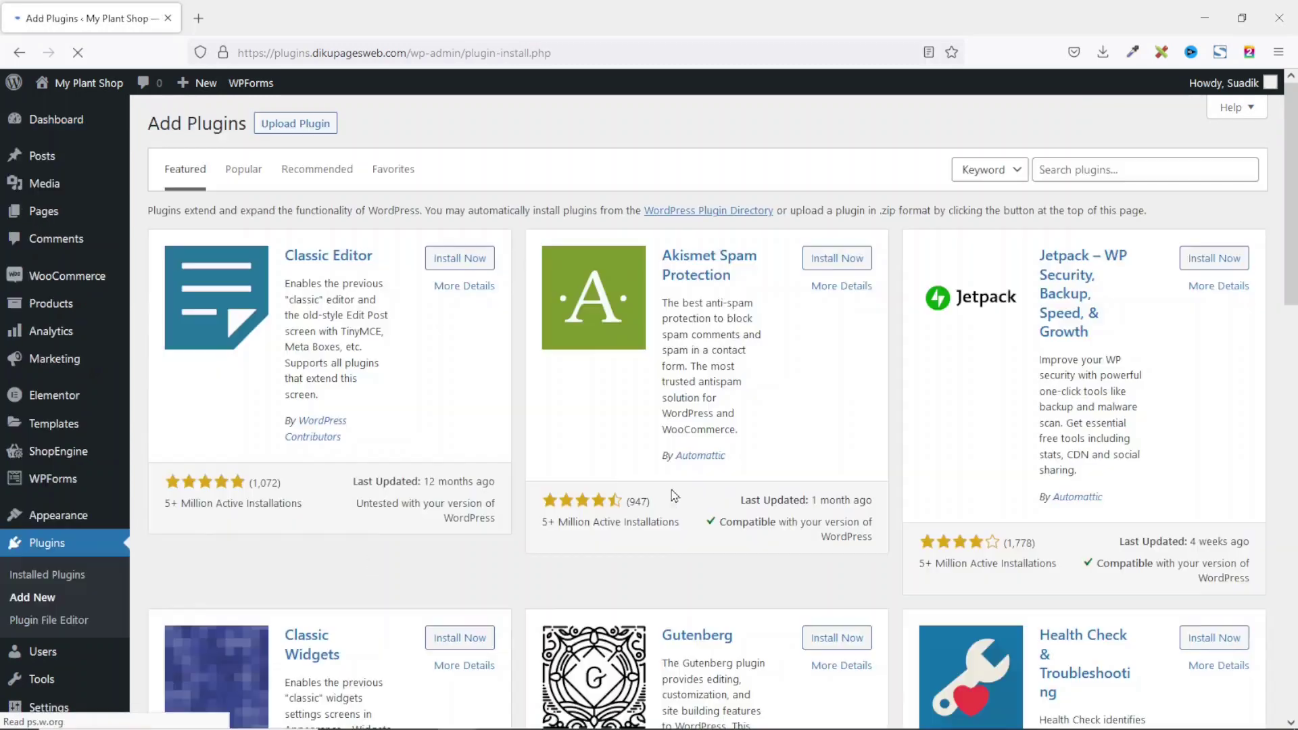
click(1184, 173)
key(ctrl+v)
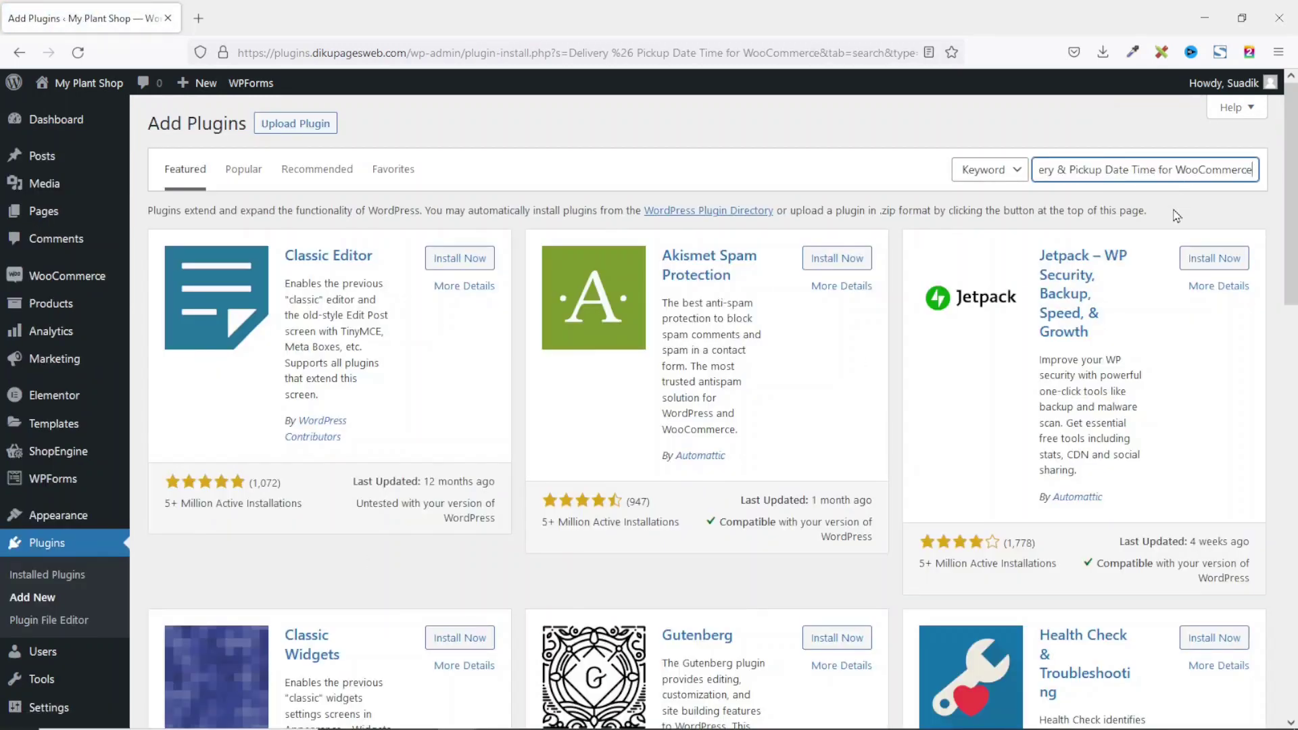
scroll(455, 342, down, 3)
scroll(456, 343, down, 2)
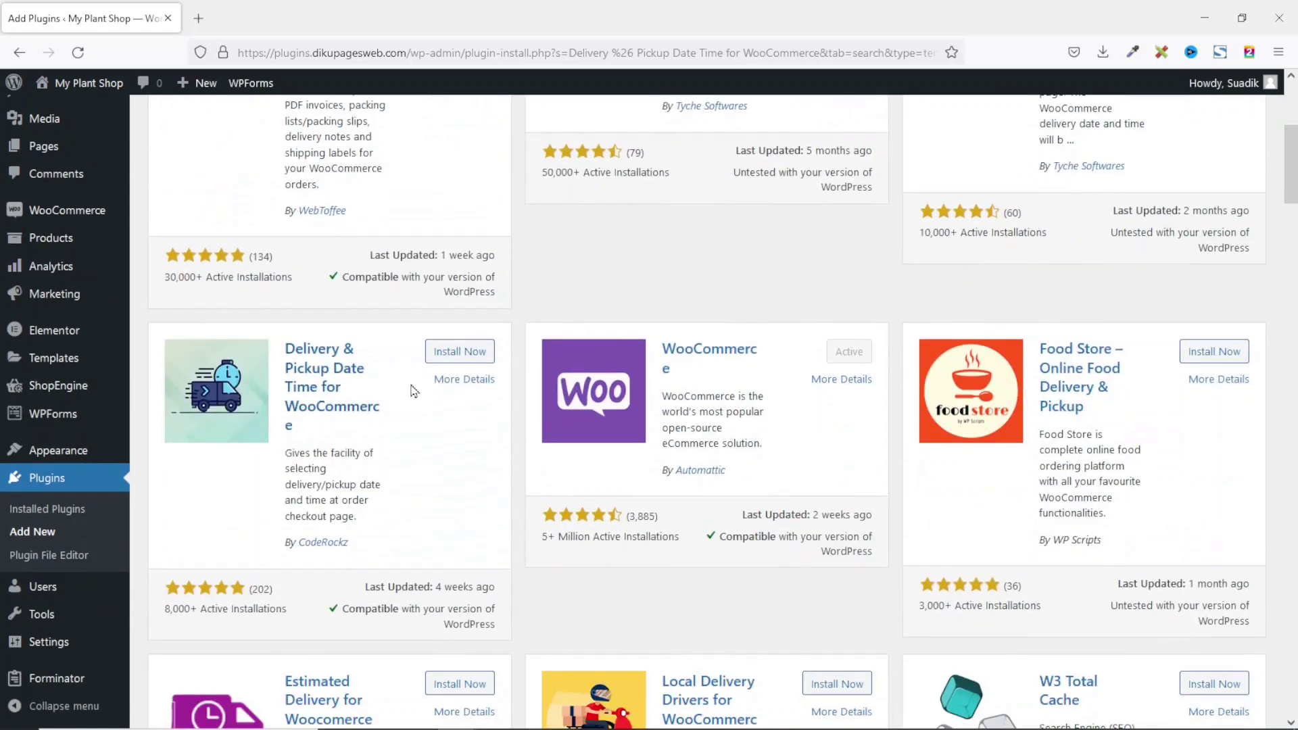
Install and activate the Delivery & Pickup Date Time for WooCommerce plugin, and open its Woo Delivery settings.
click(436, 359)
click(470, 355)
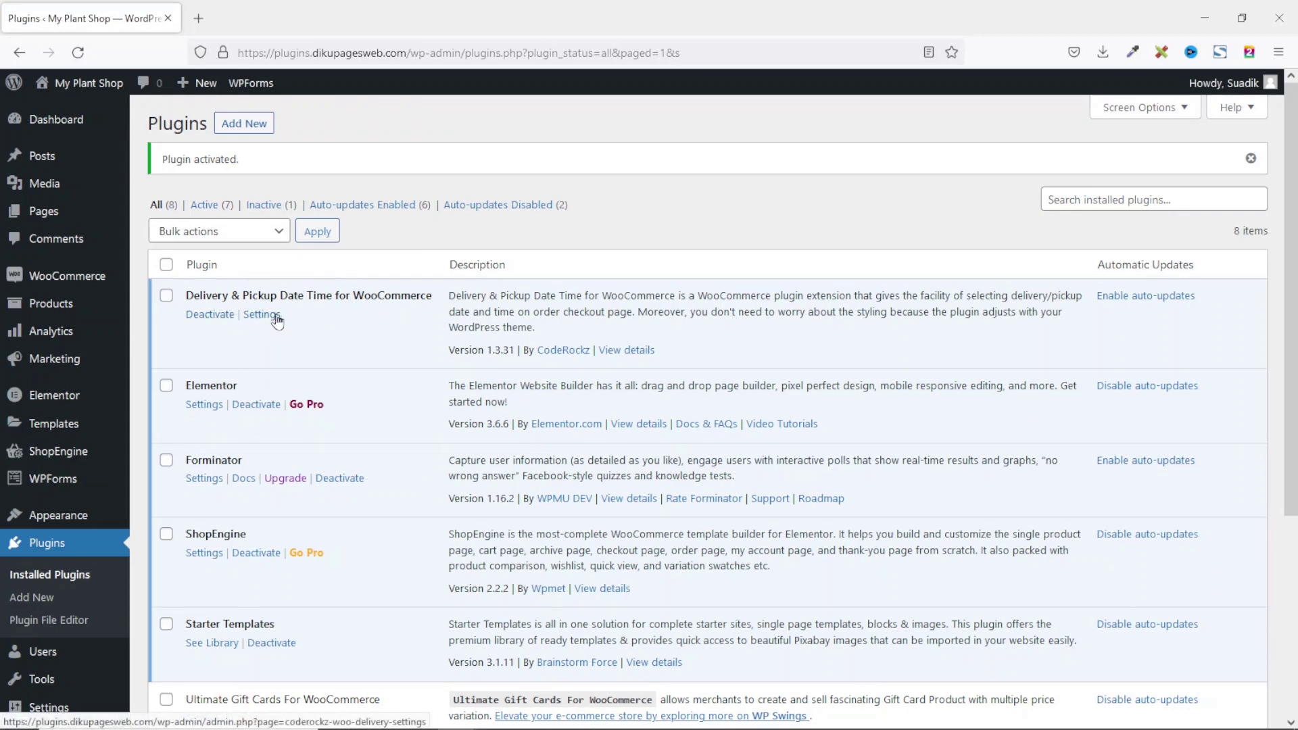
scroll(103, 375, down, 5)
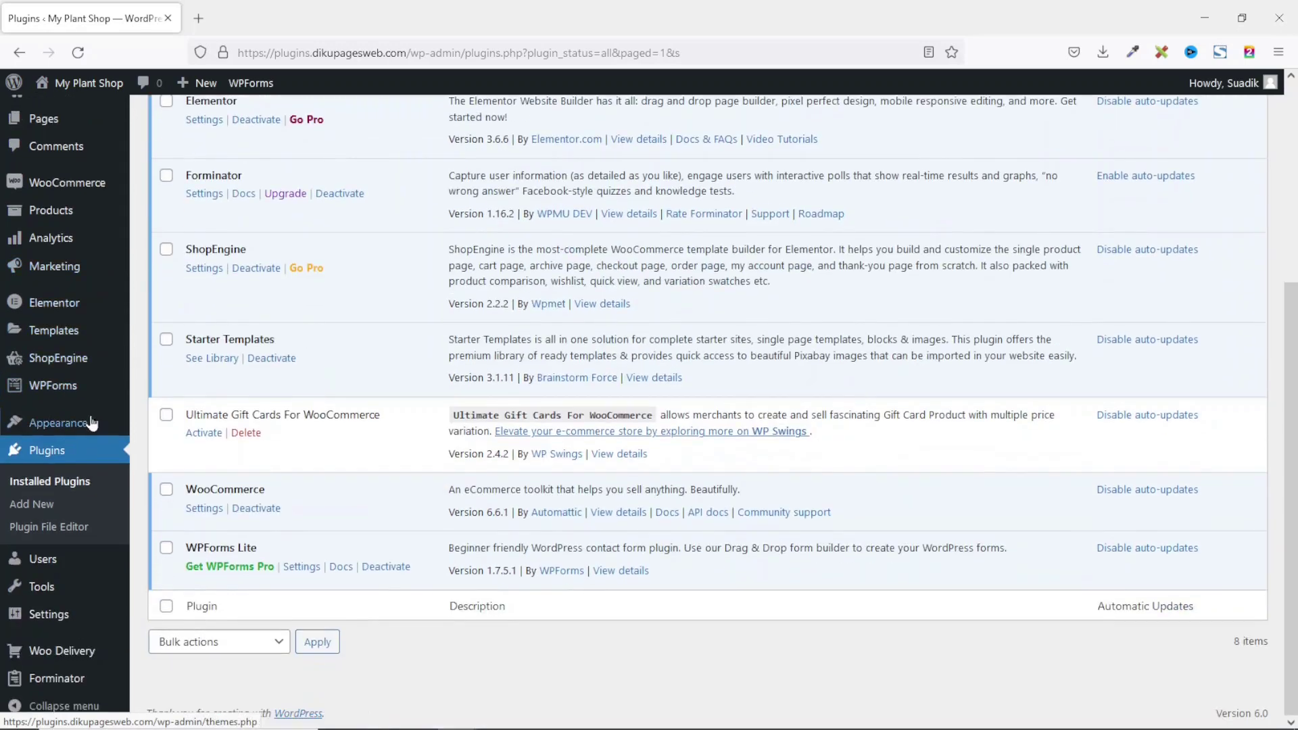
click(56, 660)
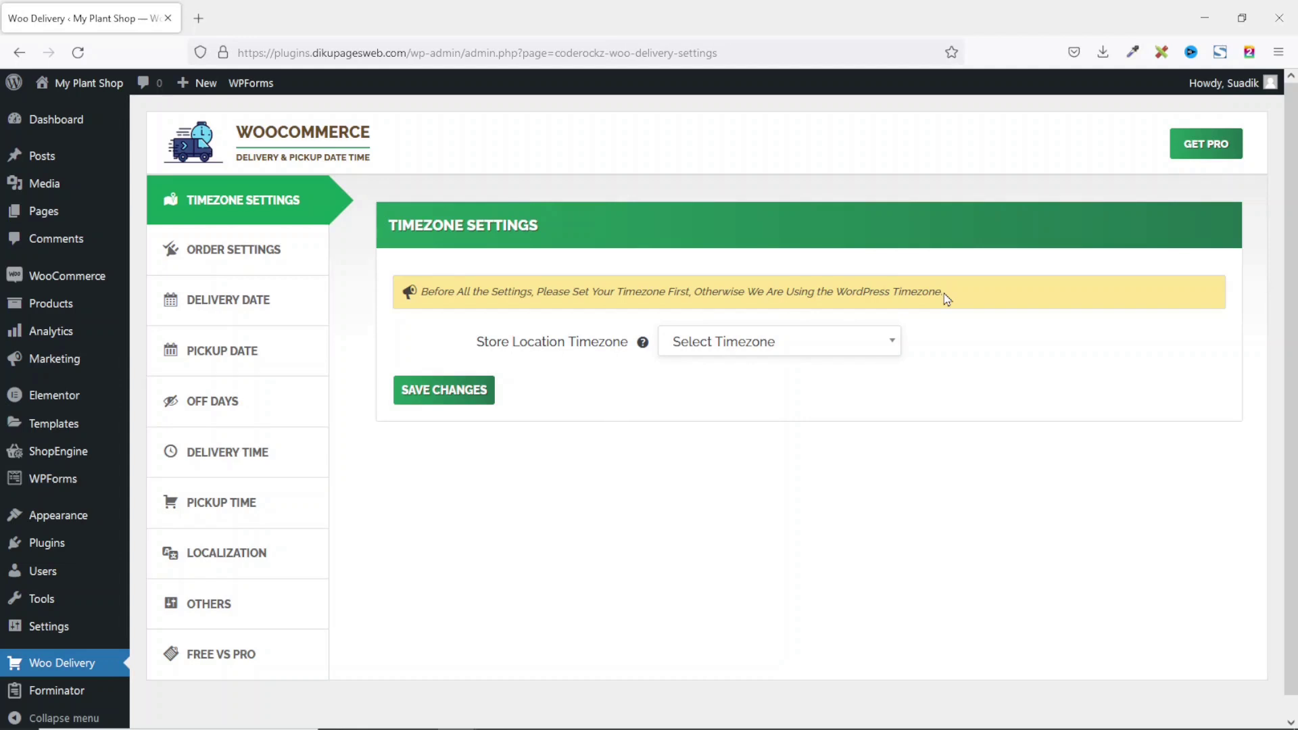
Set the store location timezone to (GMT/UTC + 00:00) Accra and save the timezone settings.
click(720, 350)
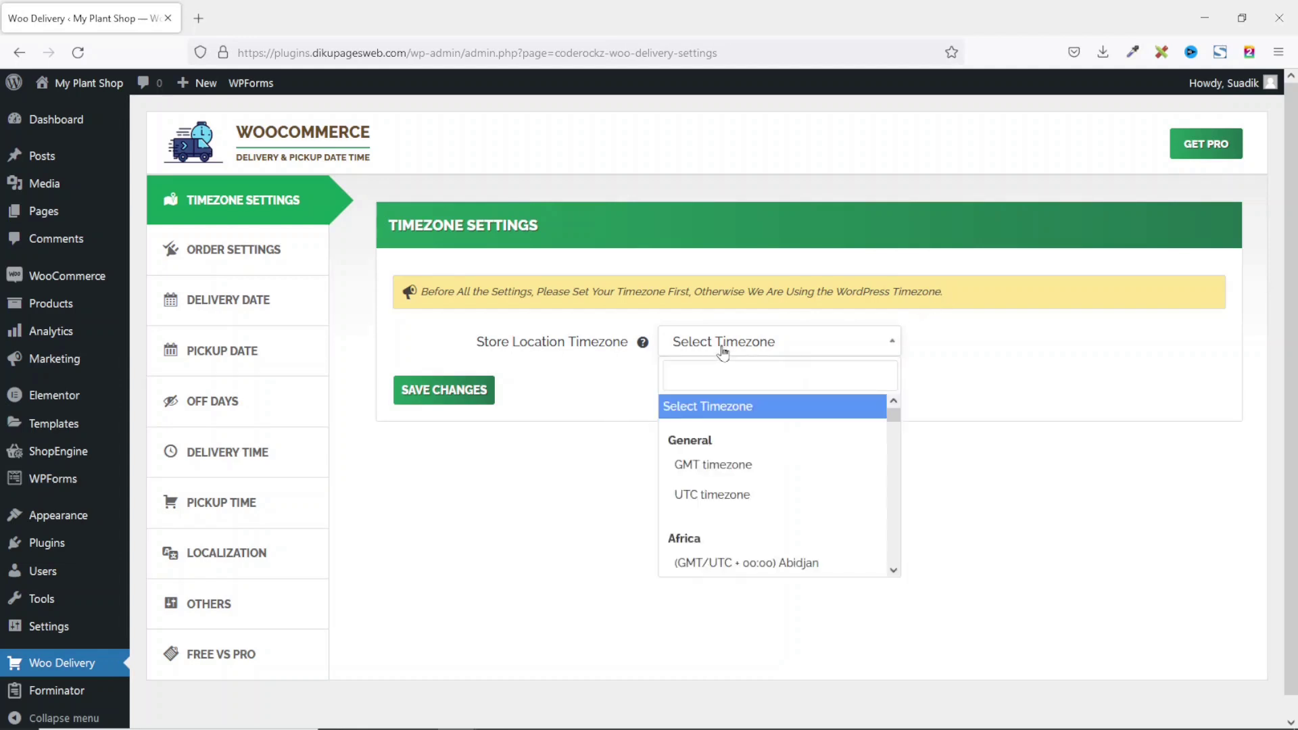
scroll(749, 424, down, 2)
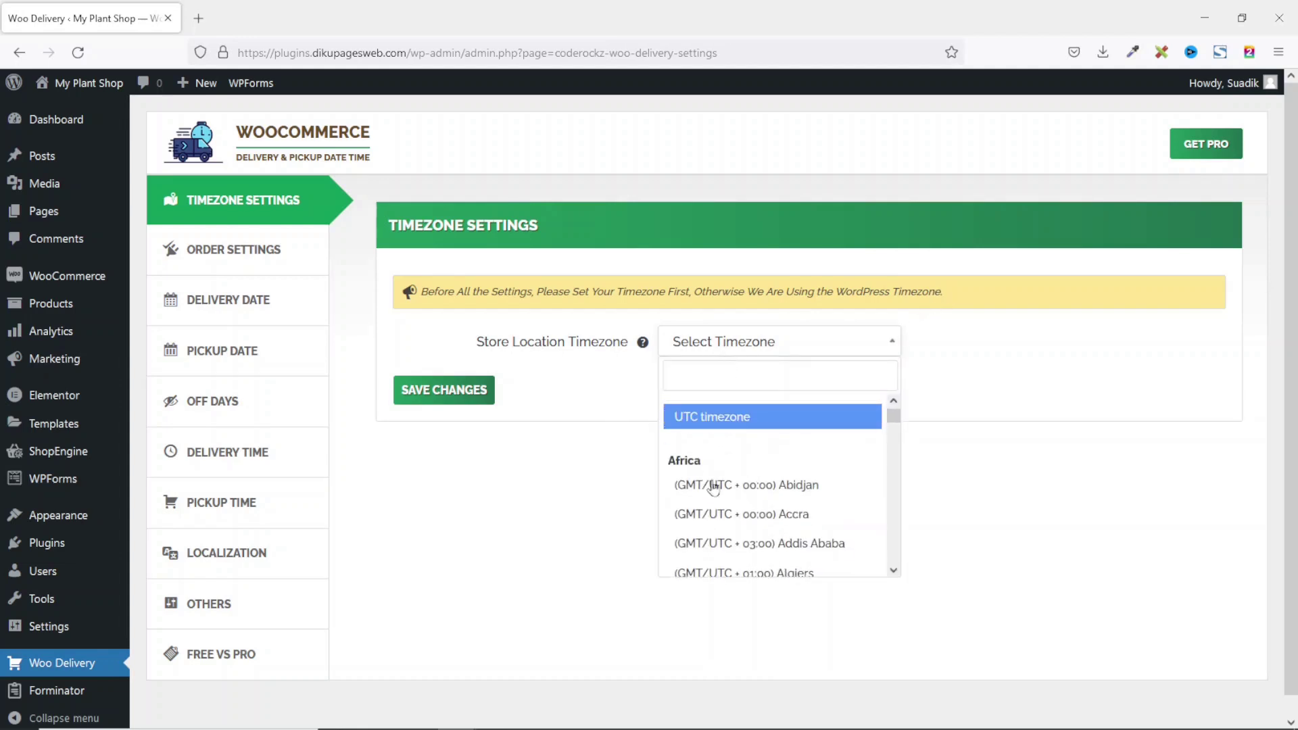
click(795, 519)
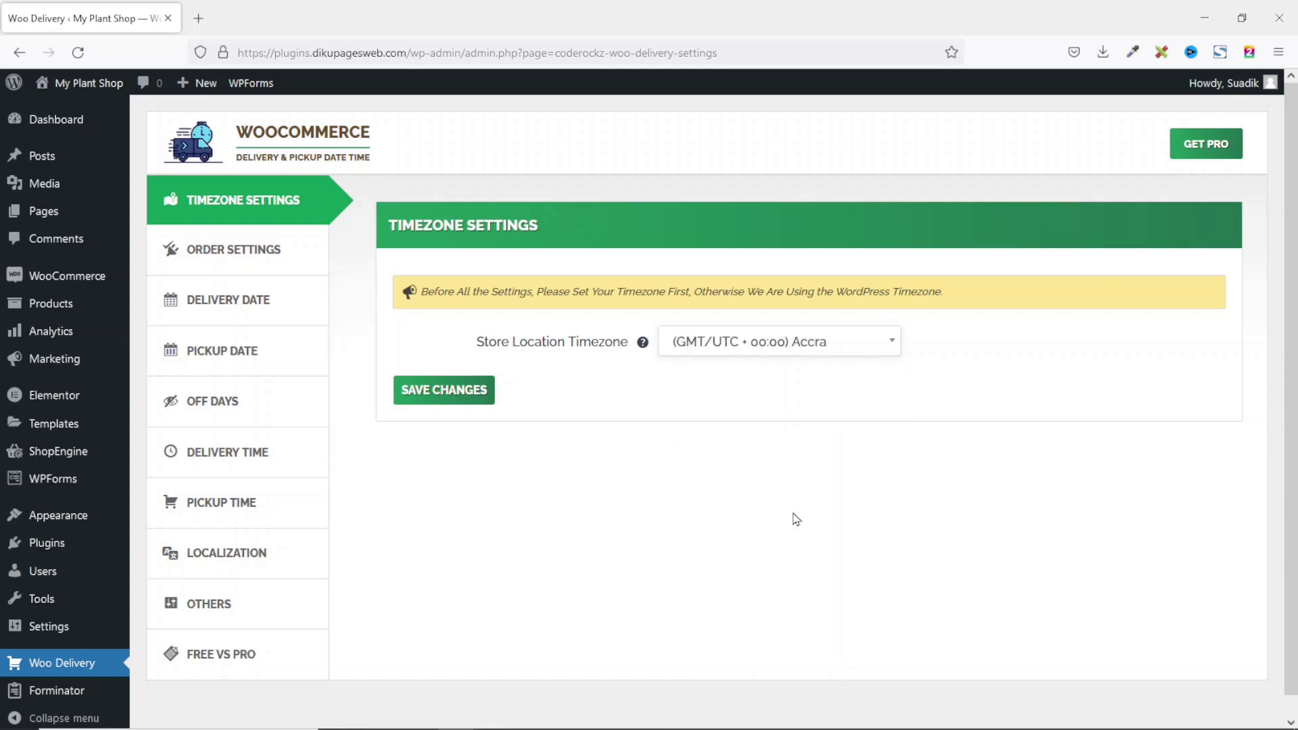
click(459, 398)
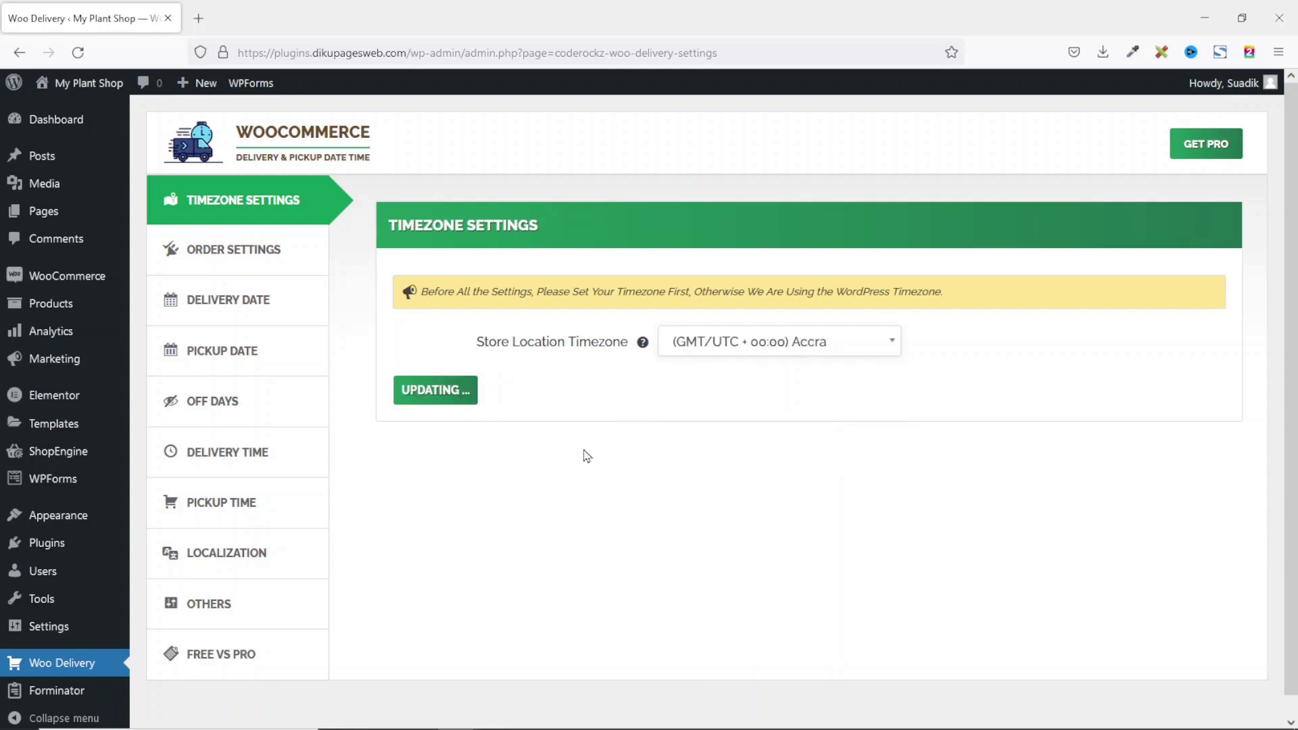
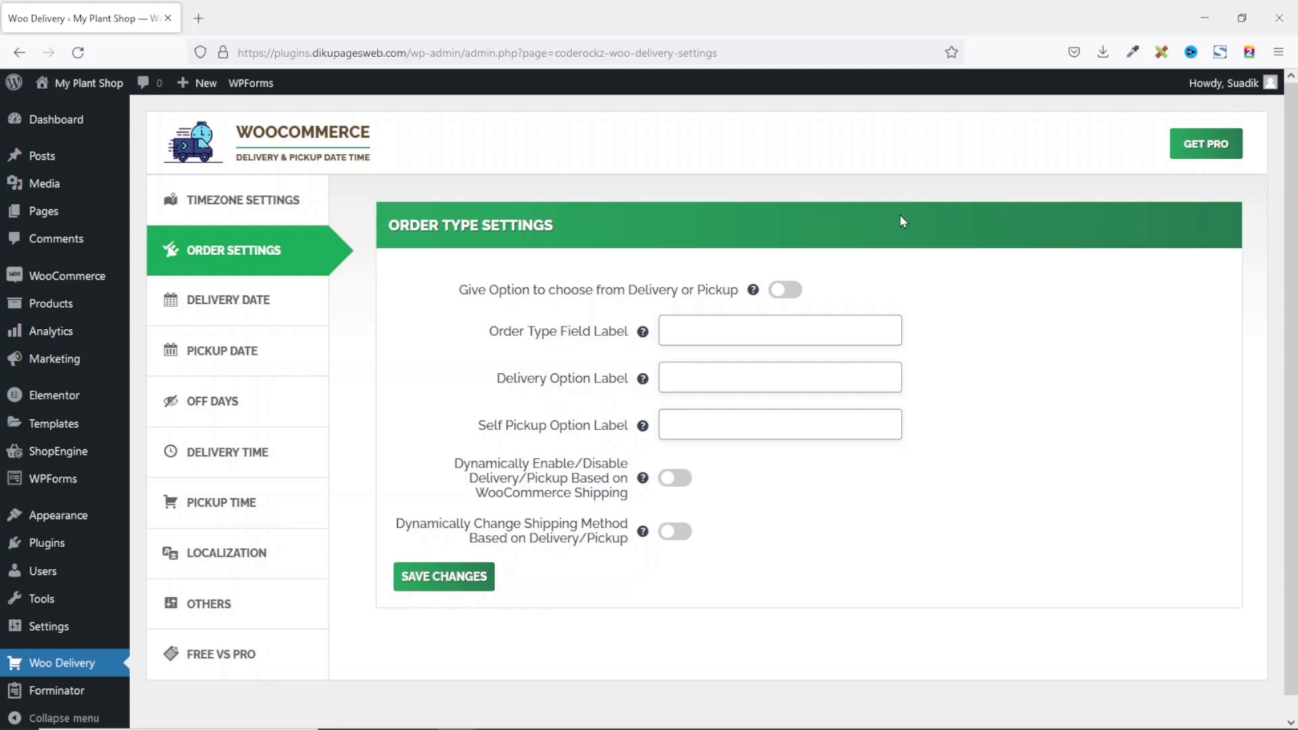
Enable the option to choose between delivery and pickup in the order type settings and save the changes.
click(792, 291)
mouse_move(655, 345)
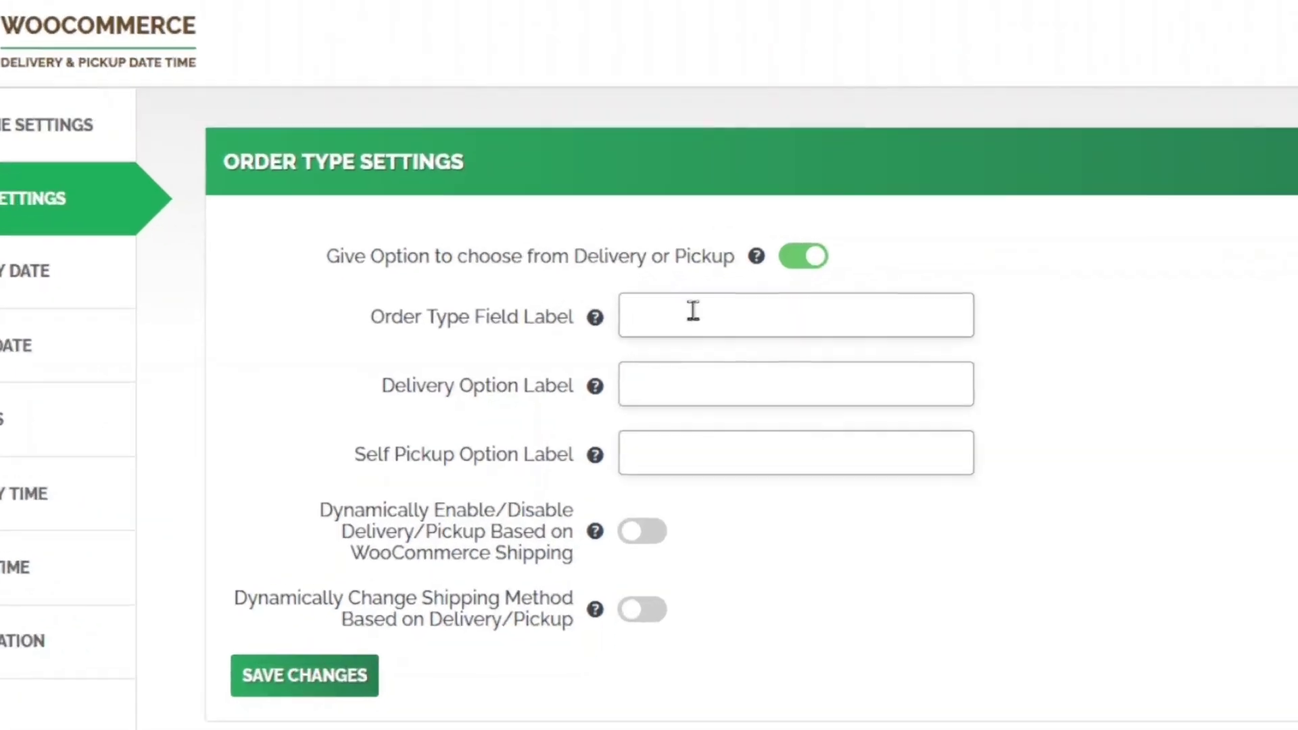
mouse_move(643, 335)
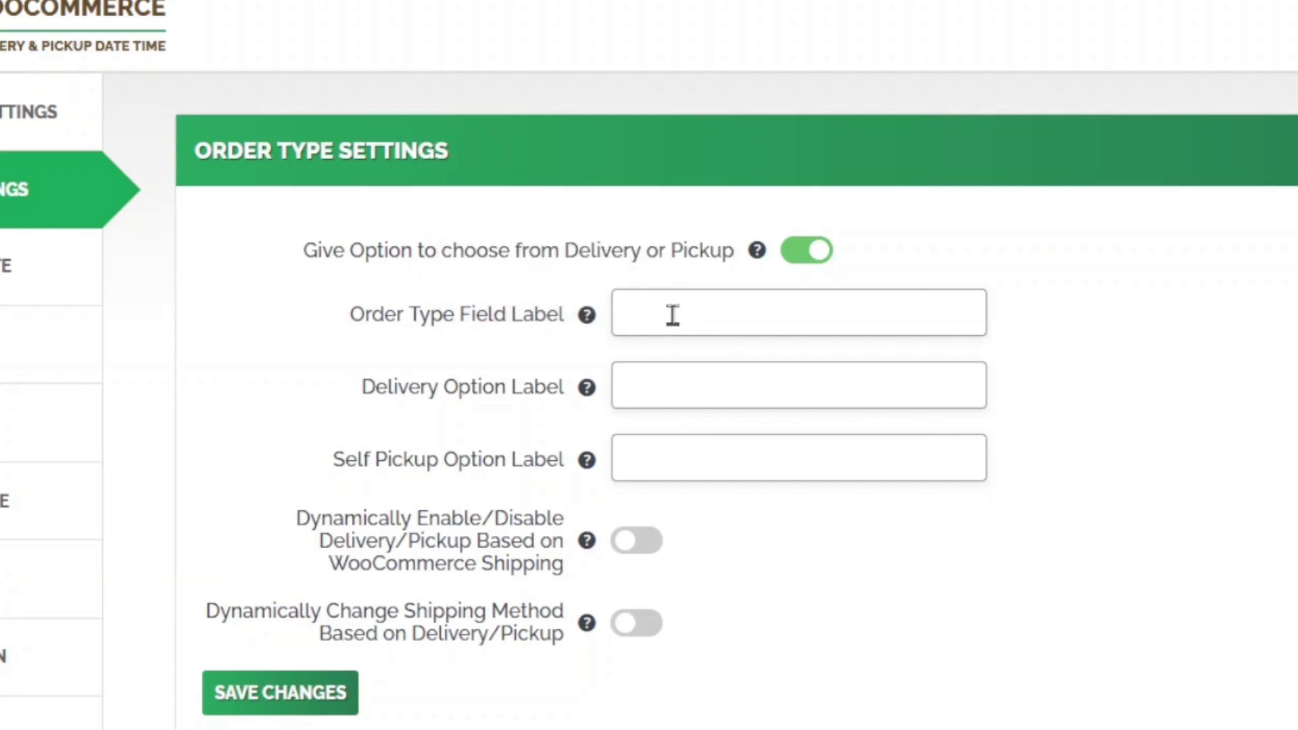
mouse_move(589, 391)
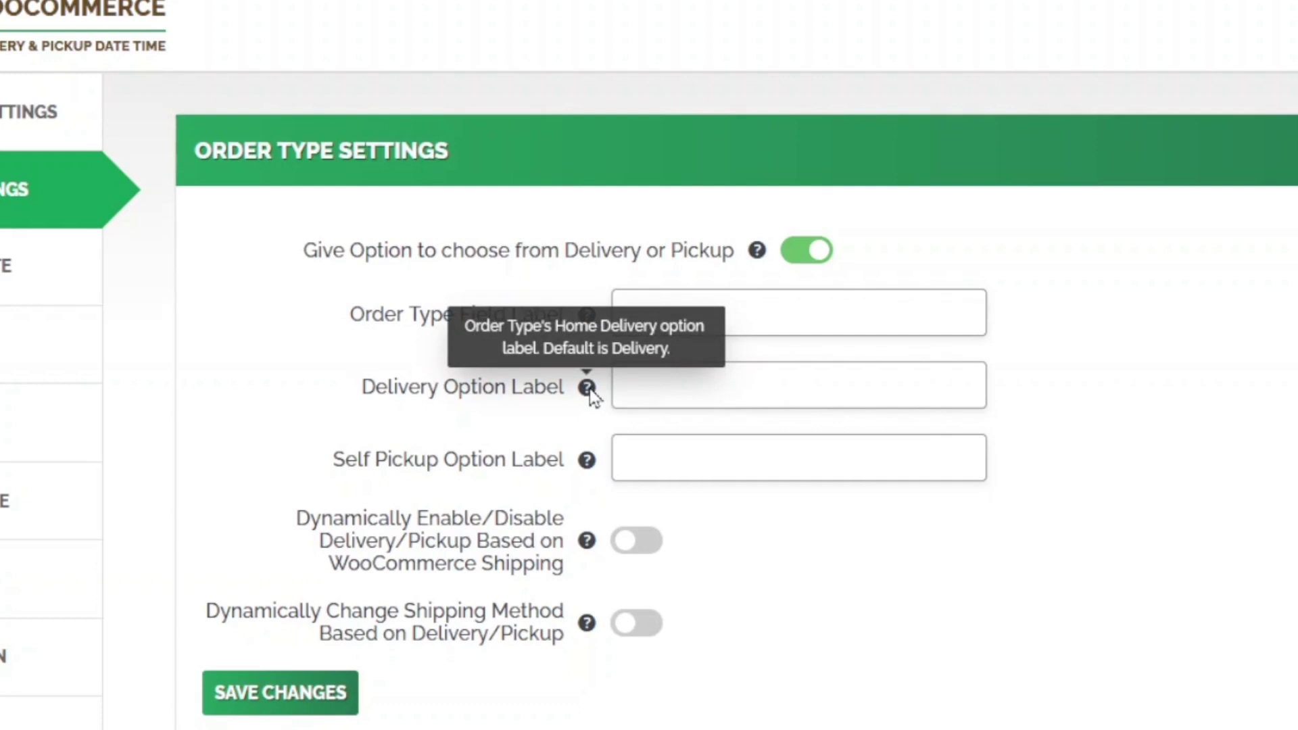
mouse_move(572, 462)
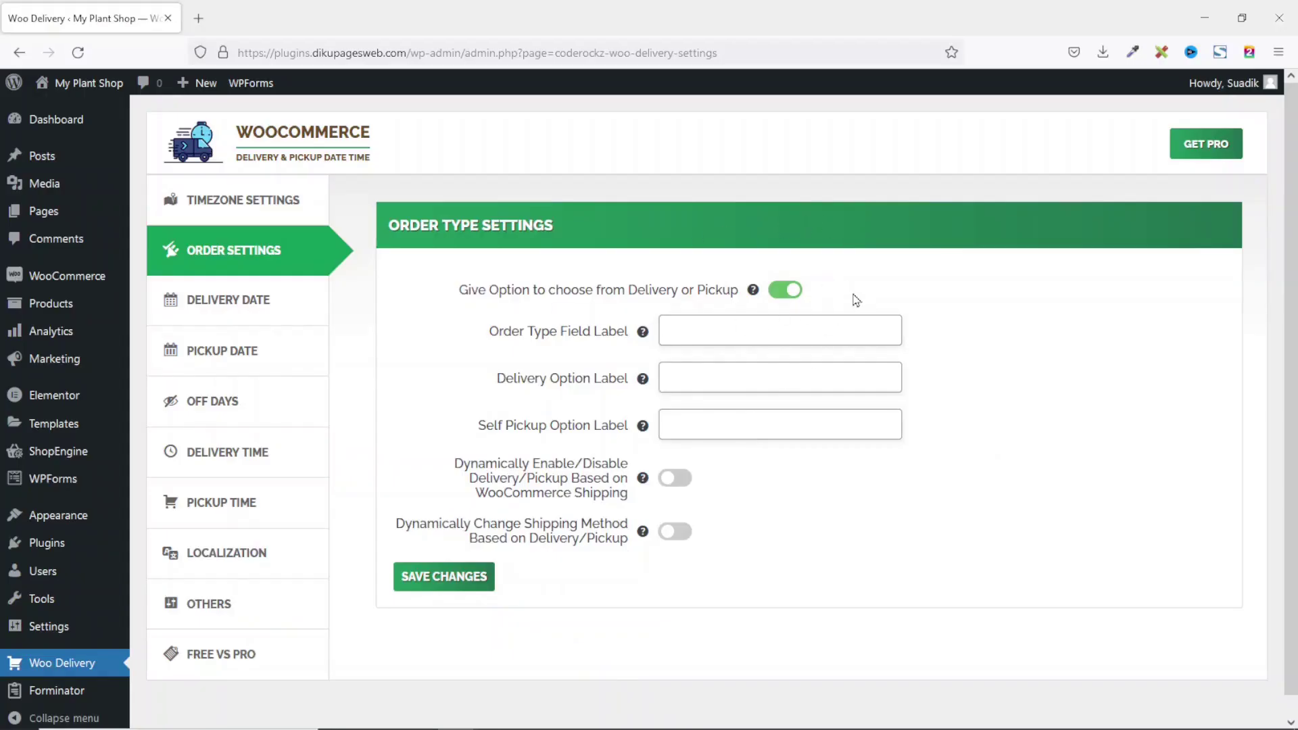
click(445, 578)
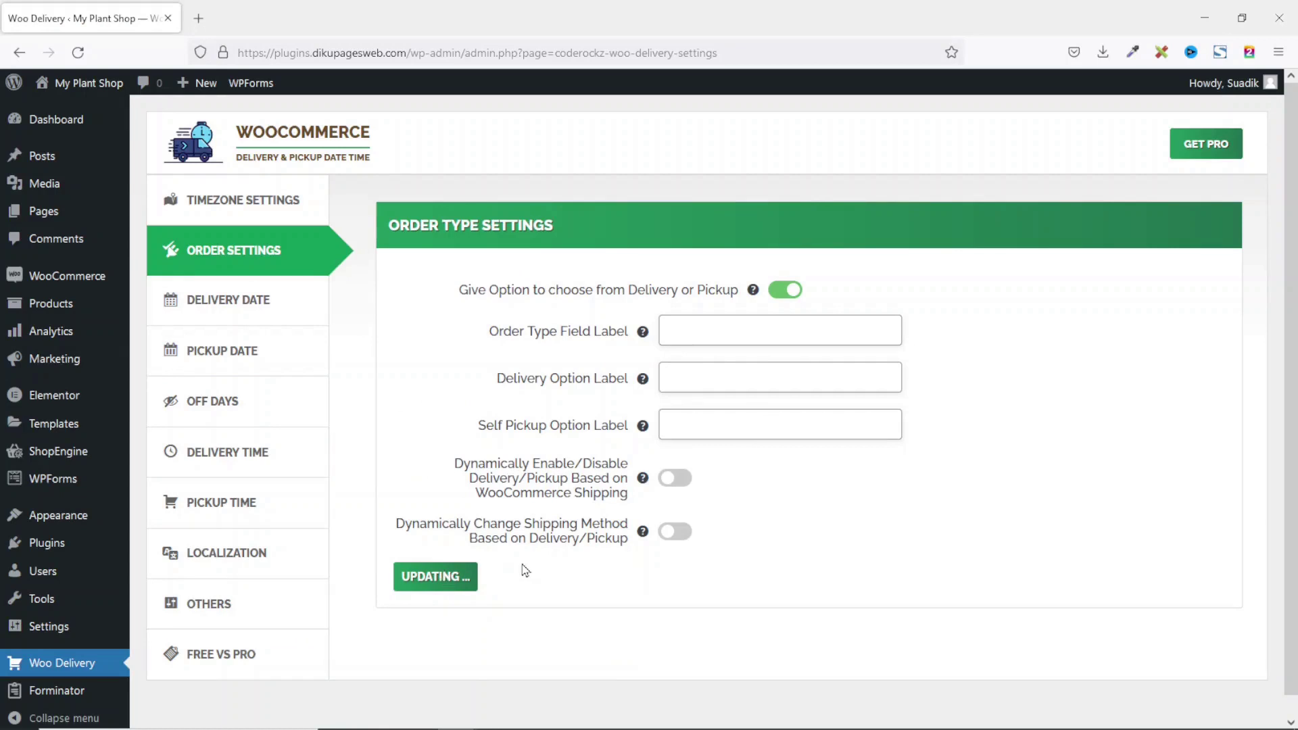
Enable the delivery date and make its field mandatory in the general delivery date settings.
click(306, 314)
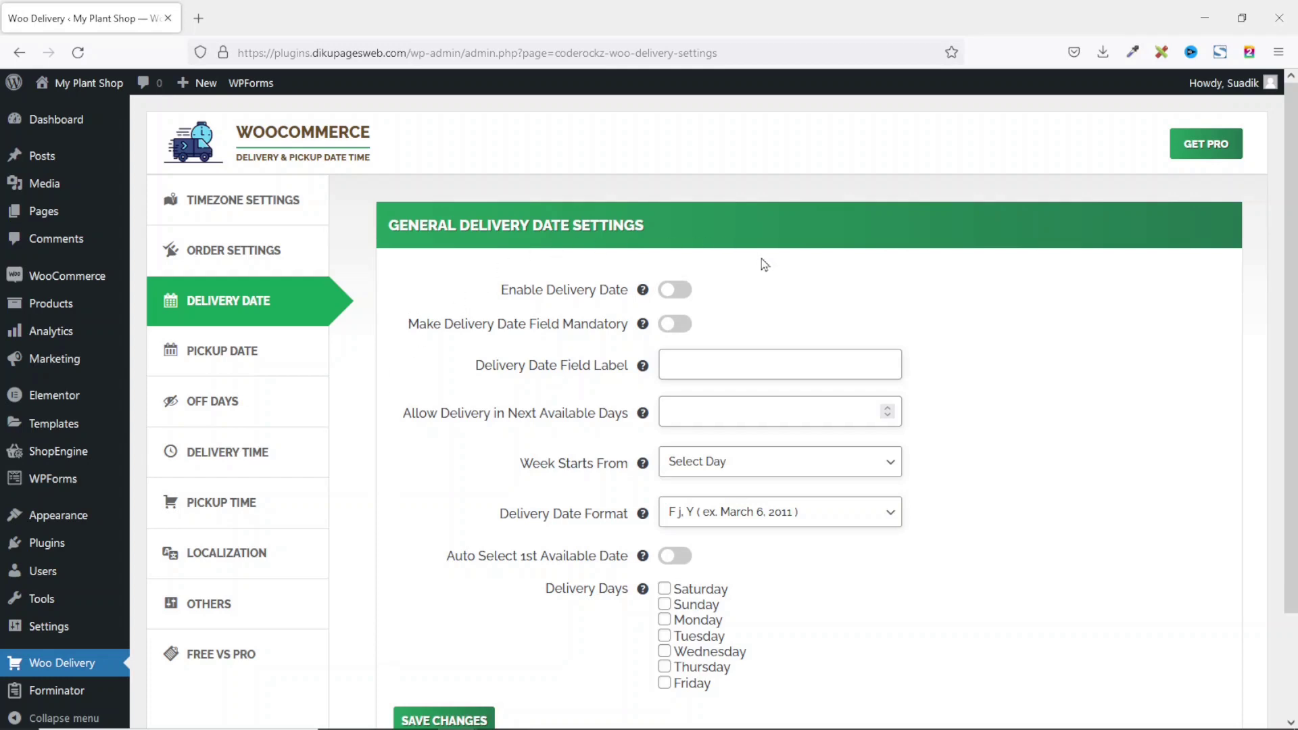
click(678, 296)
click(679, 326)
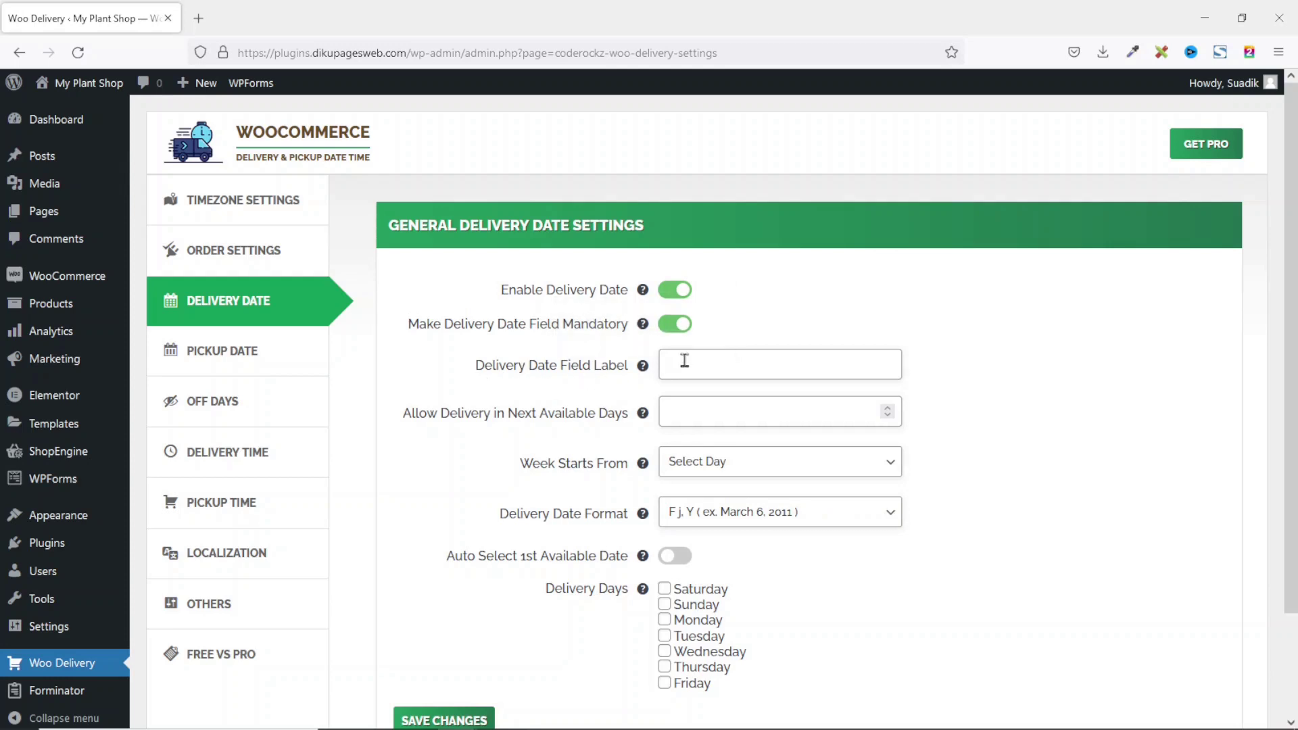
mouse_move(638, 370)
click(704, 403)
text(10)
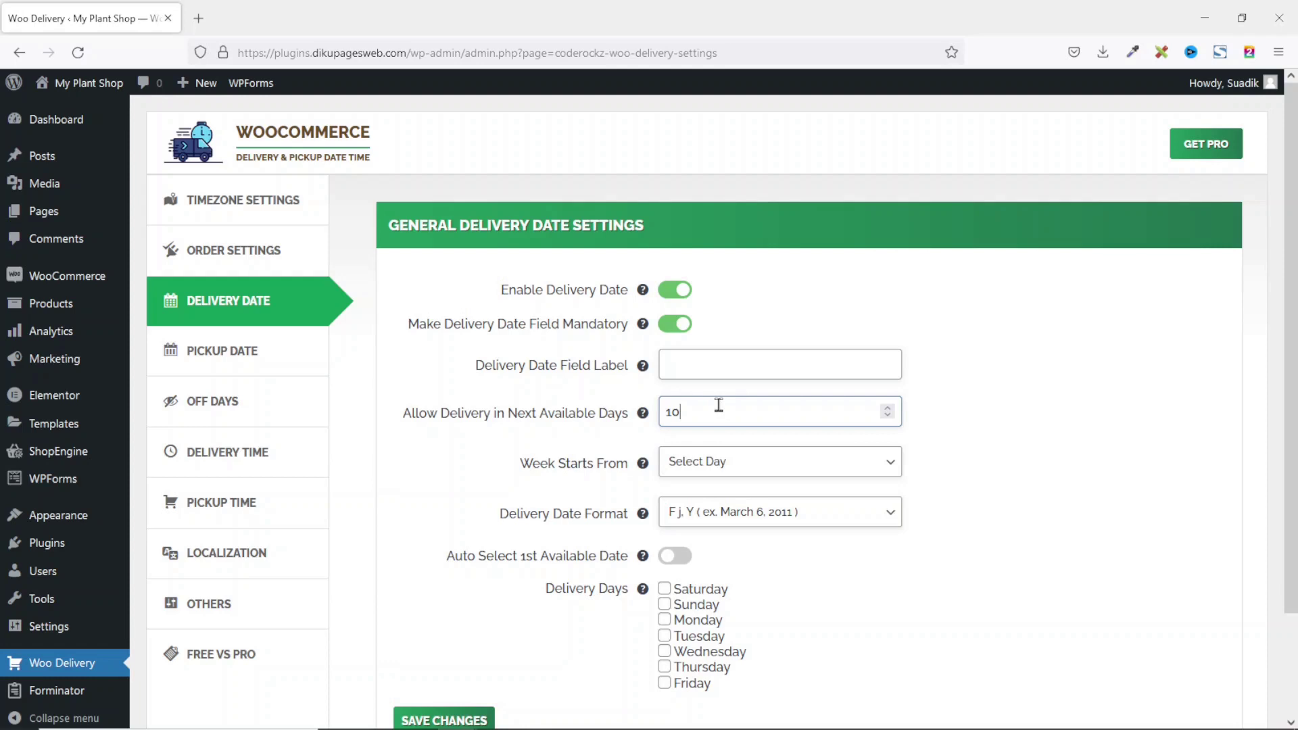
key(BackSpace)
key(BackSpace)
Set the delivery week to start from Monday with the date format F j, Y, and save the delivery date settings.
mouse_move(657, 473)
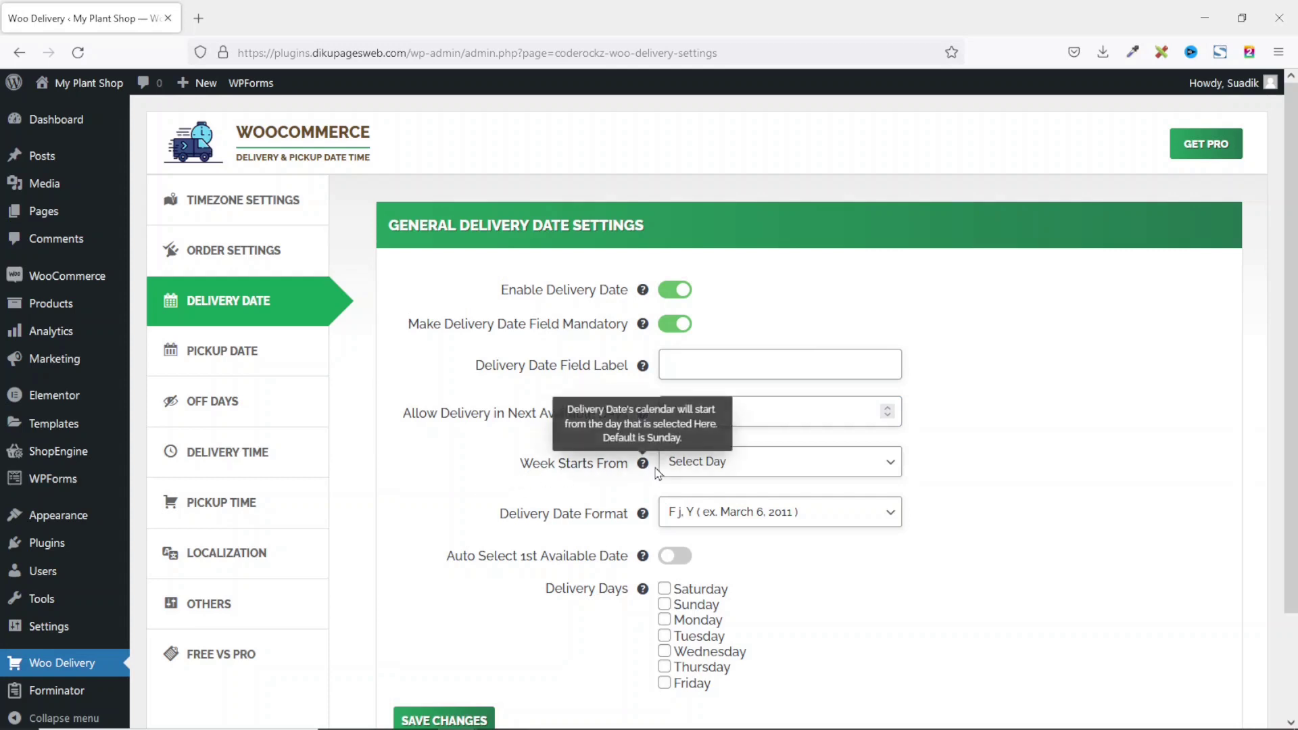
click(724, 466)
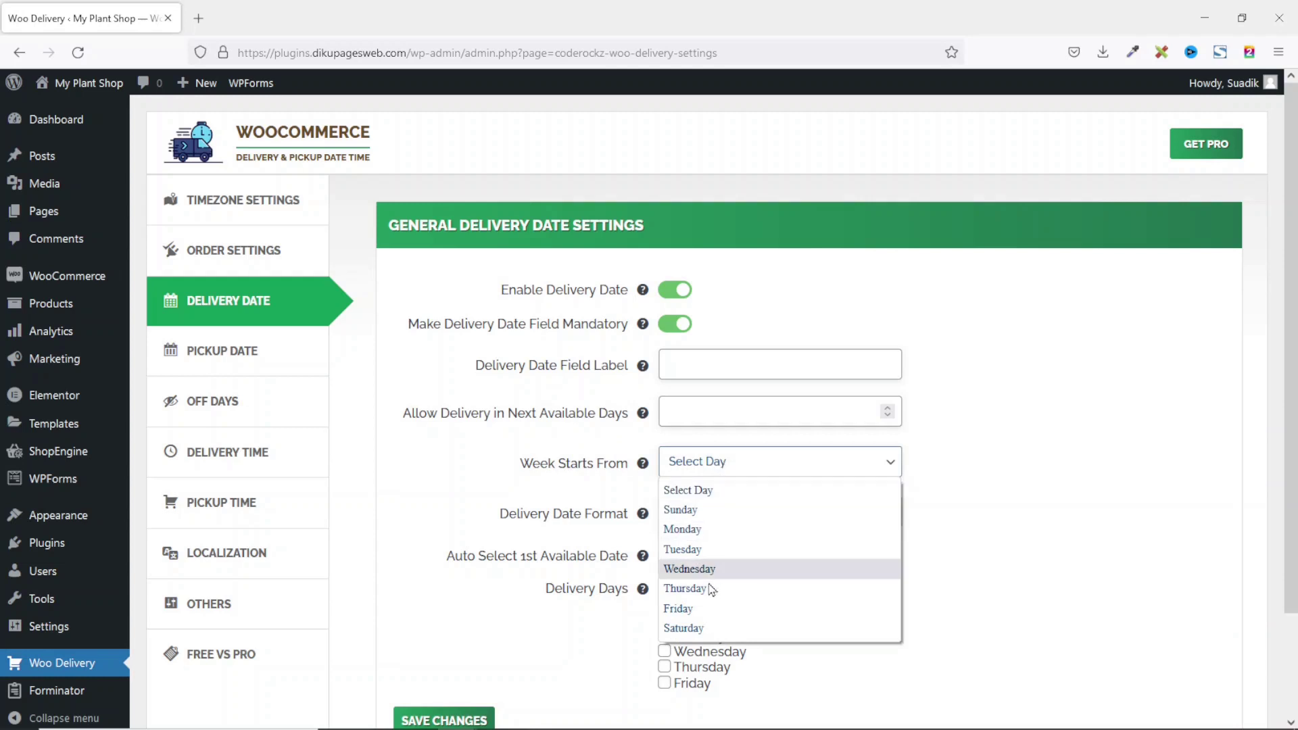
click(683, 529)
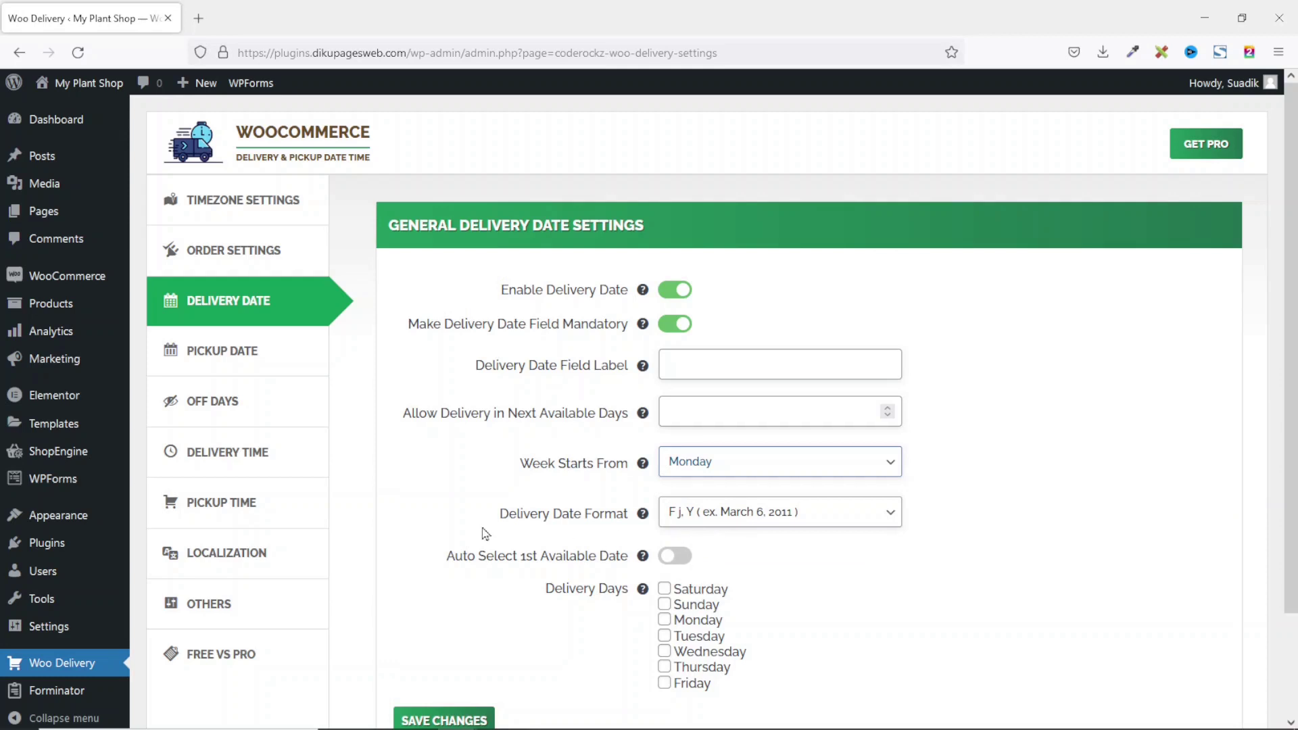
click(791, 514)
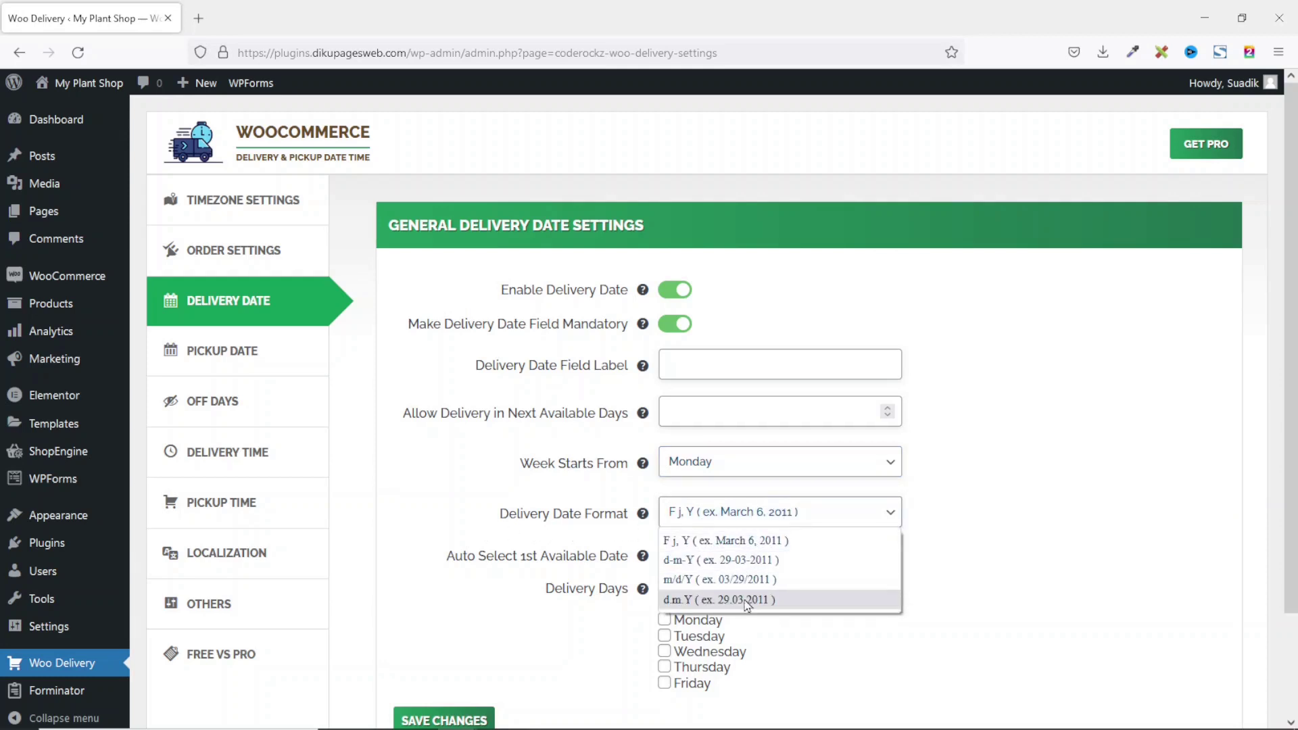
click(737, 546)
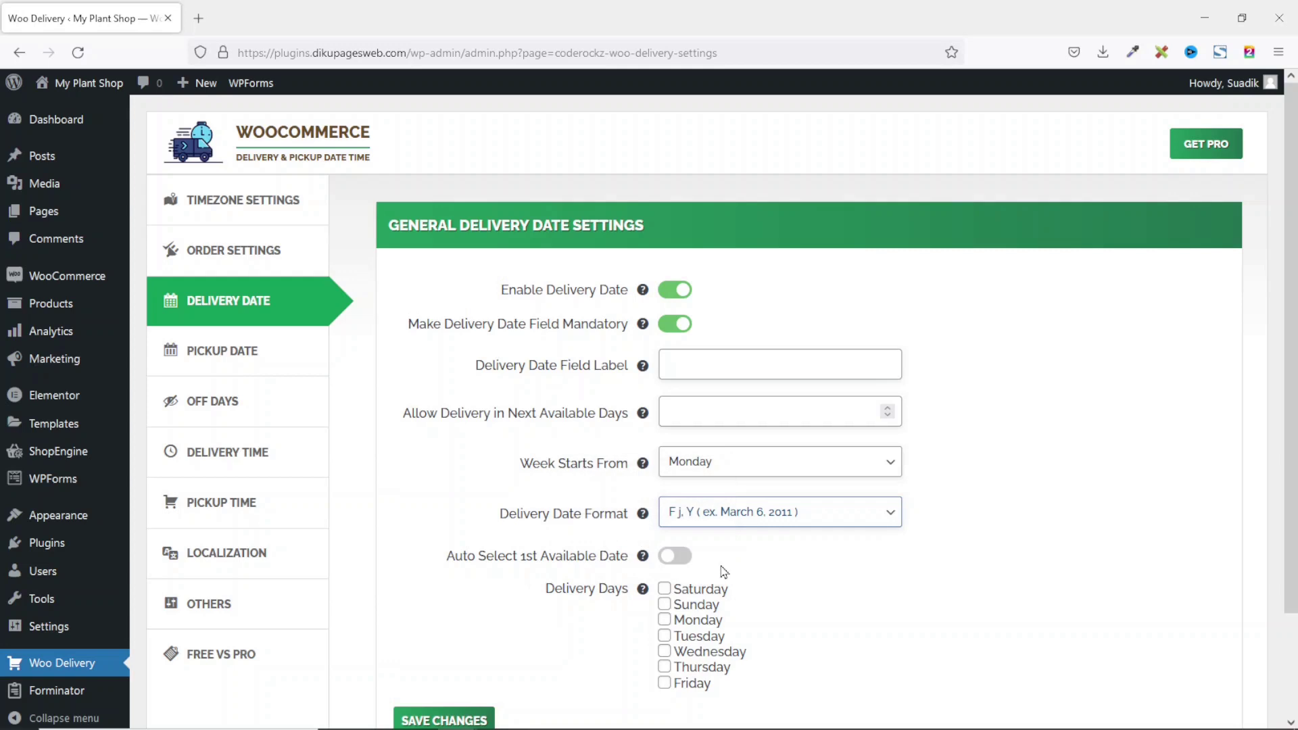
scroll(736, 558, down, 3)
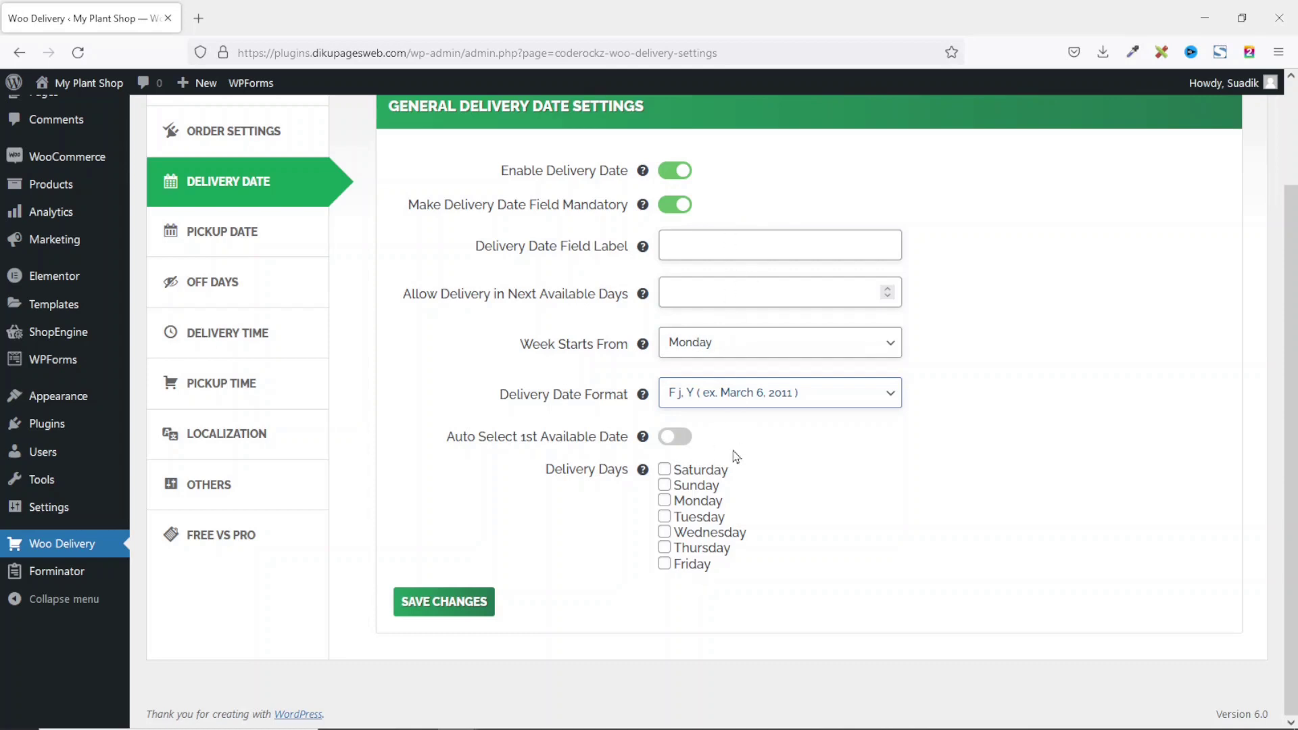
click(452, 603)
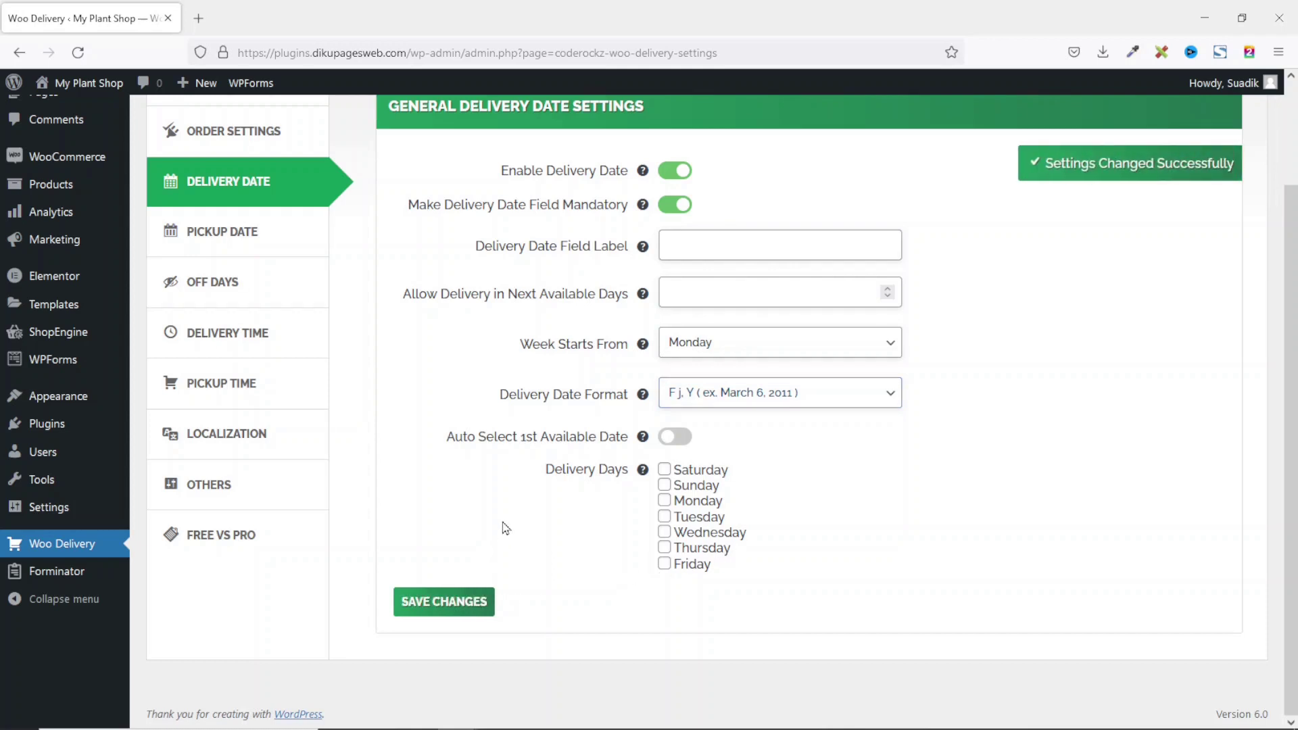
Enable a mandatory pickup date with the week starting from Monday, and save the pickup date settings.
click(209, 235)
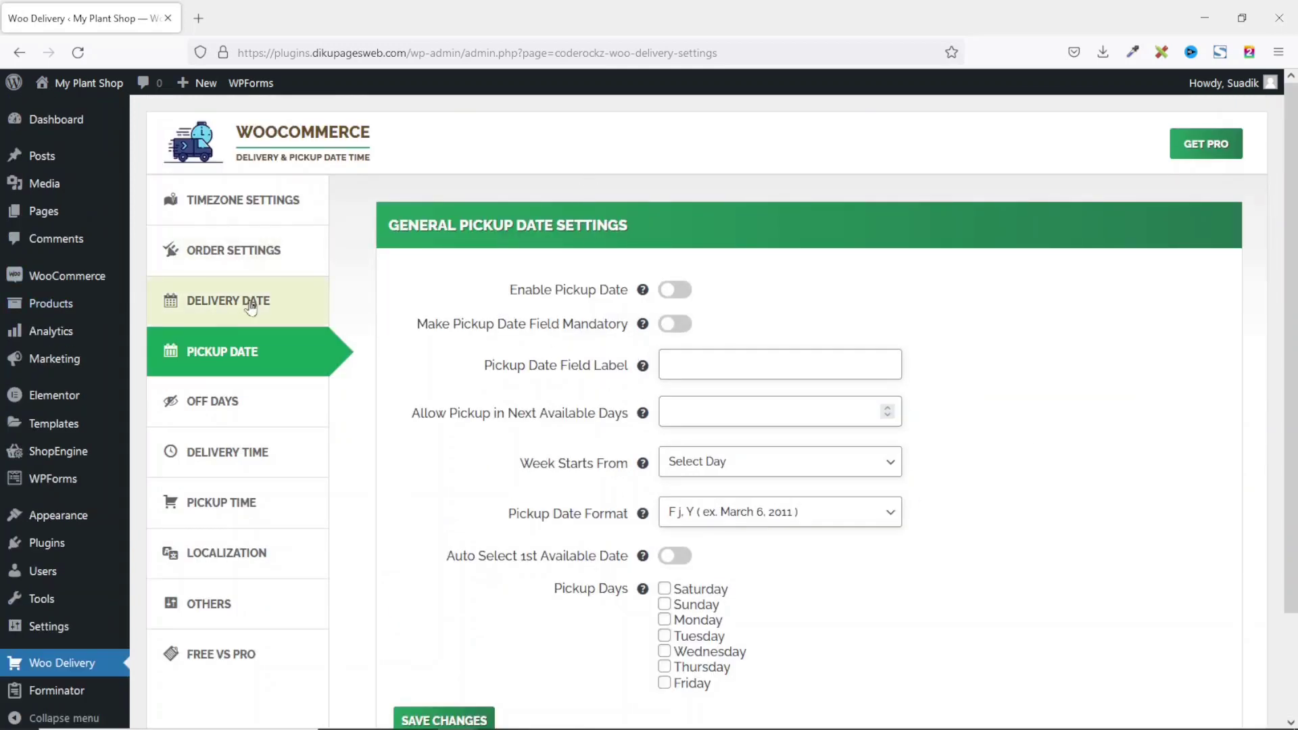
click(679, 296)
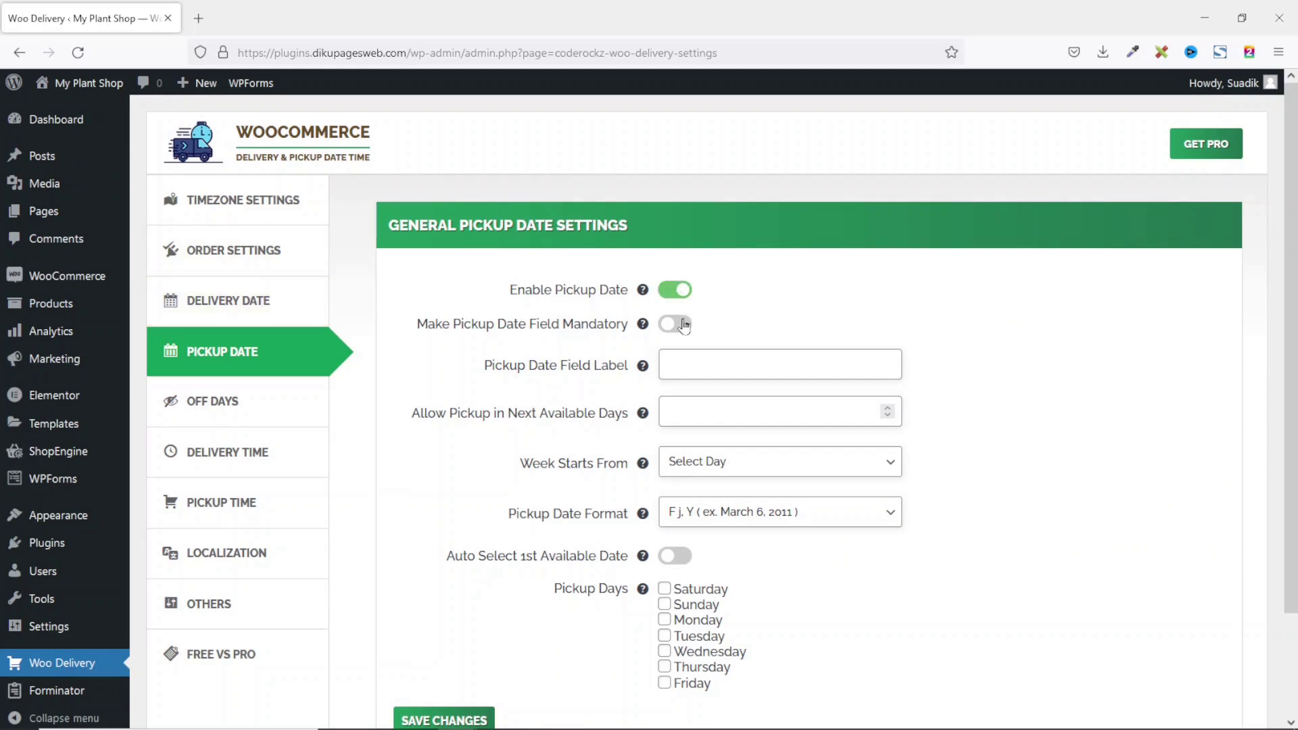
click(684, 326)
click(725, 467)
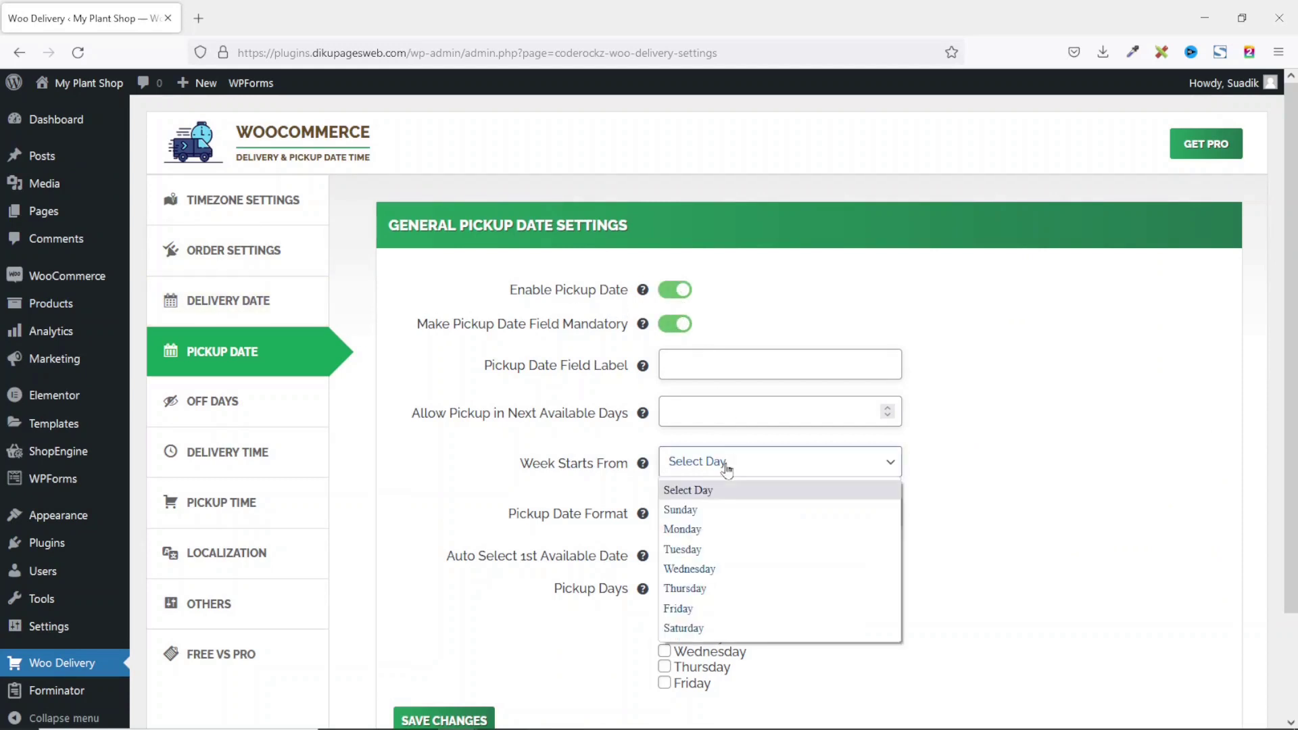
click(699, 530)
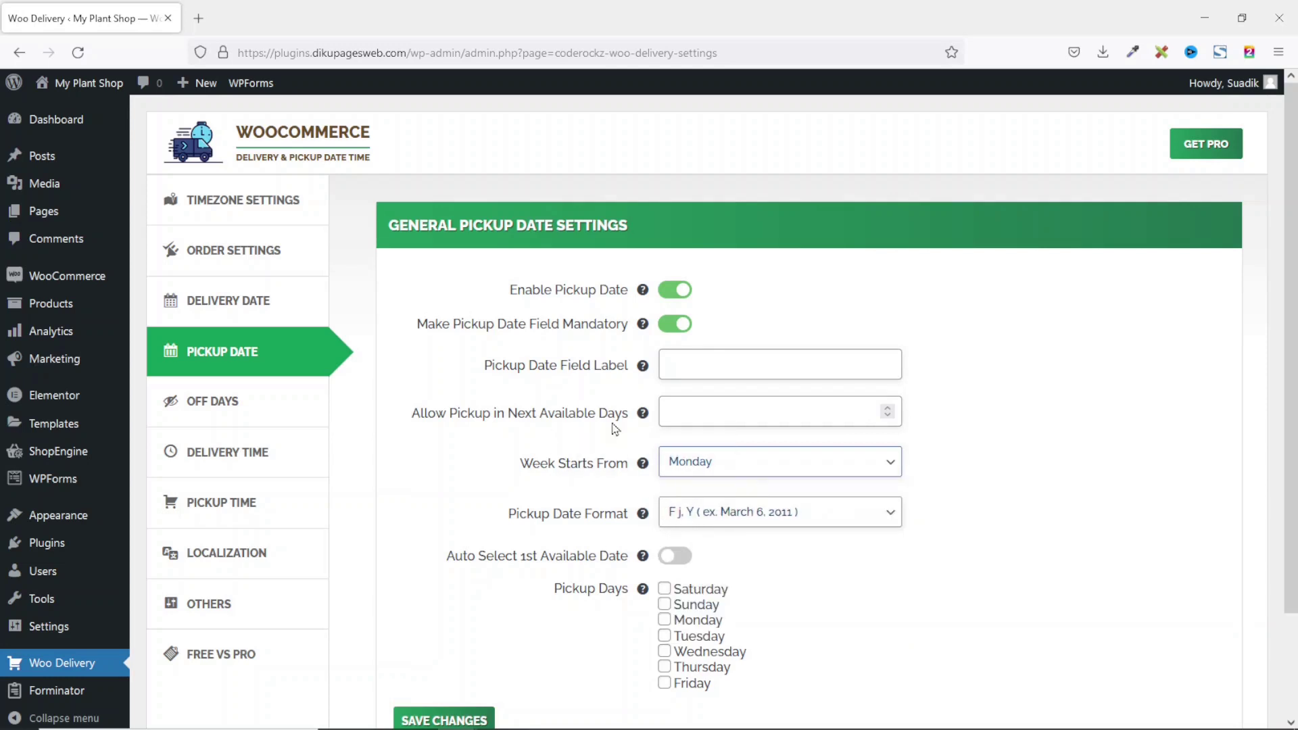
scroll(592, 541, down, 3)
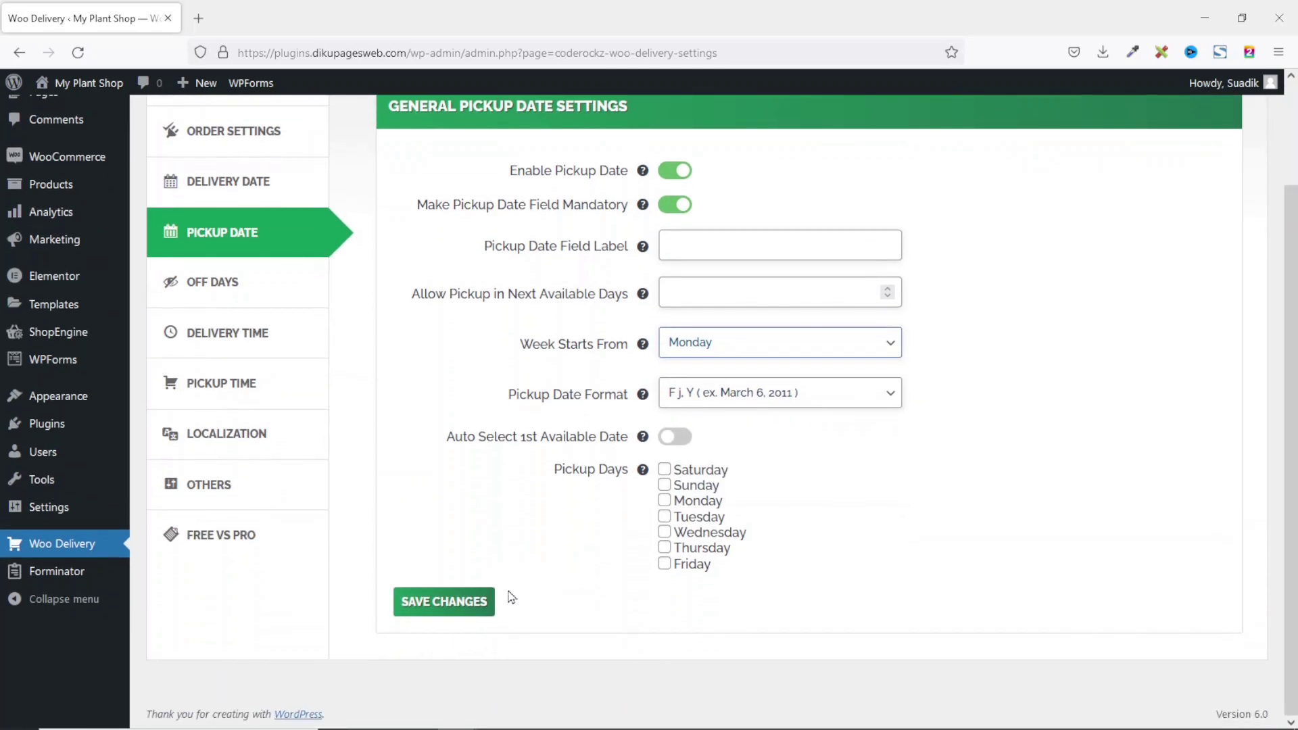
click(449, 608)
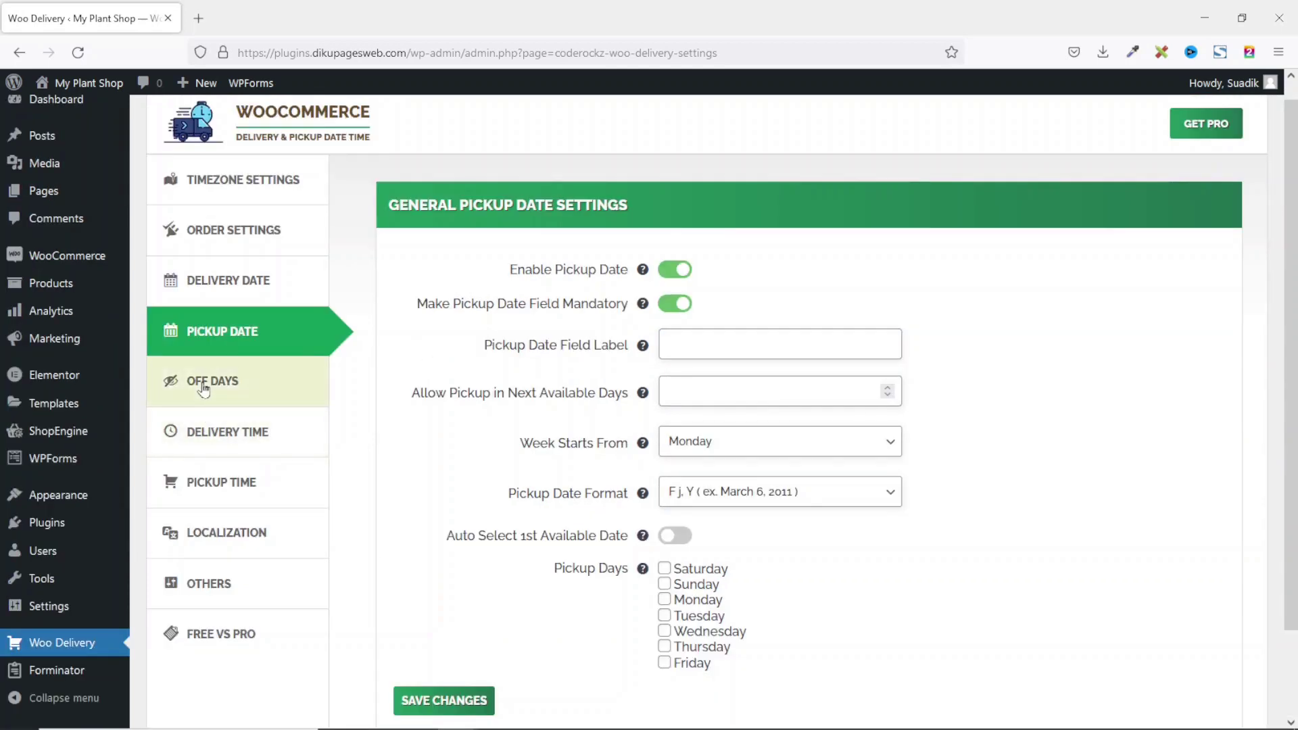
Enter 12,25 as the off days for July 2022 and add another month row for that year.
click(200, 382)
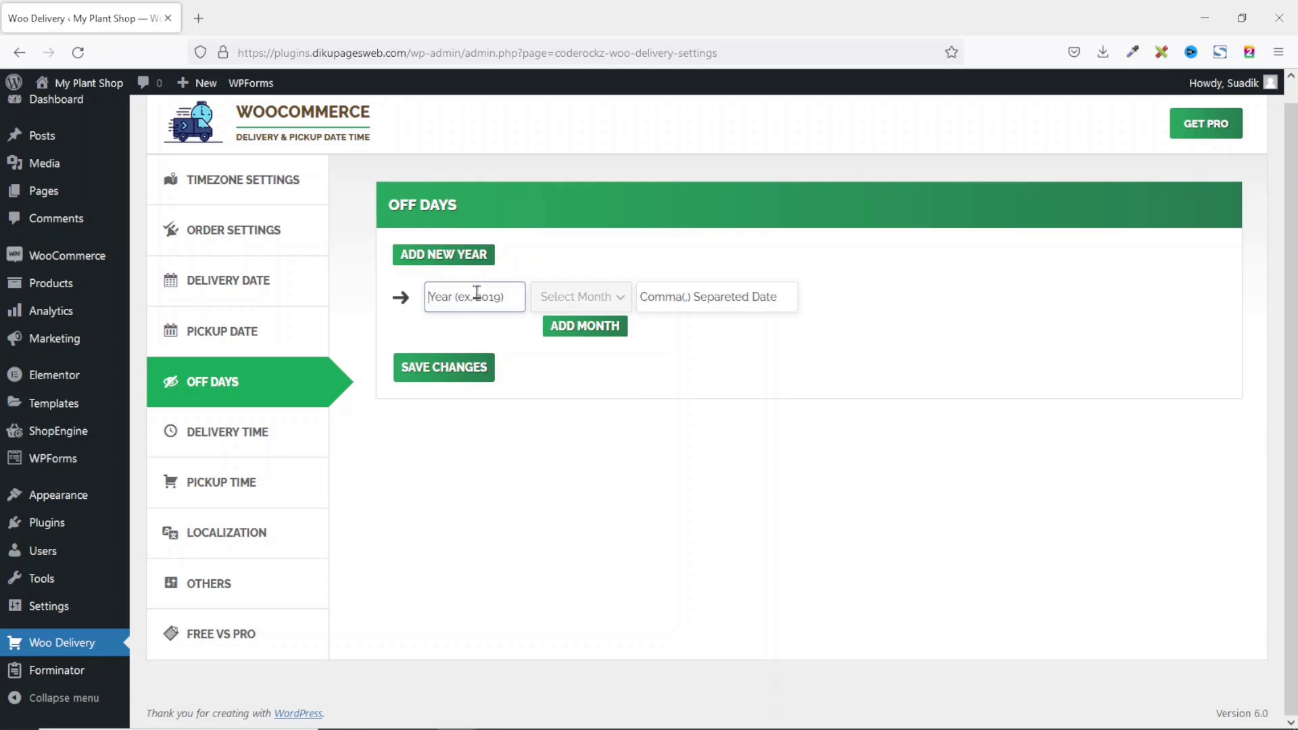
text(2022)
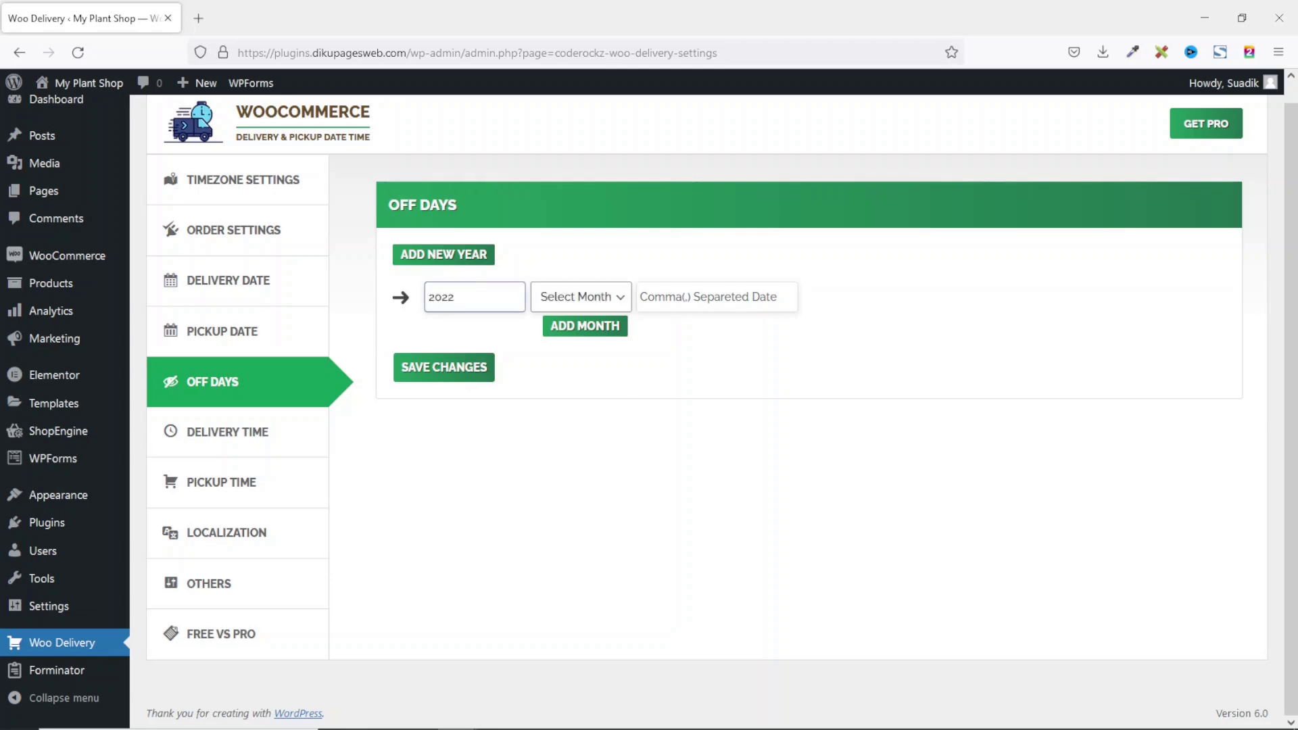
click(579, 297)
click(581, 465)
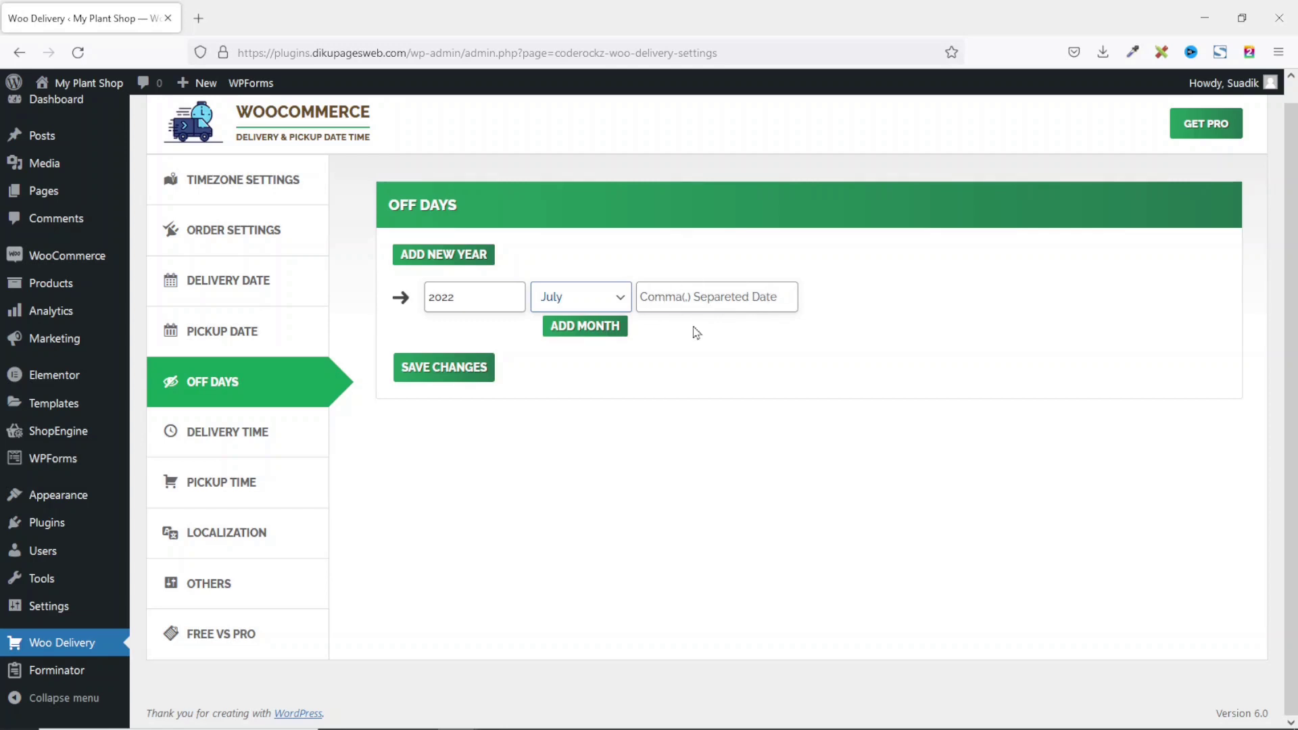
click(699, 301)
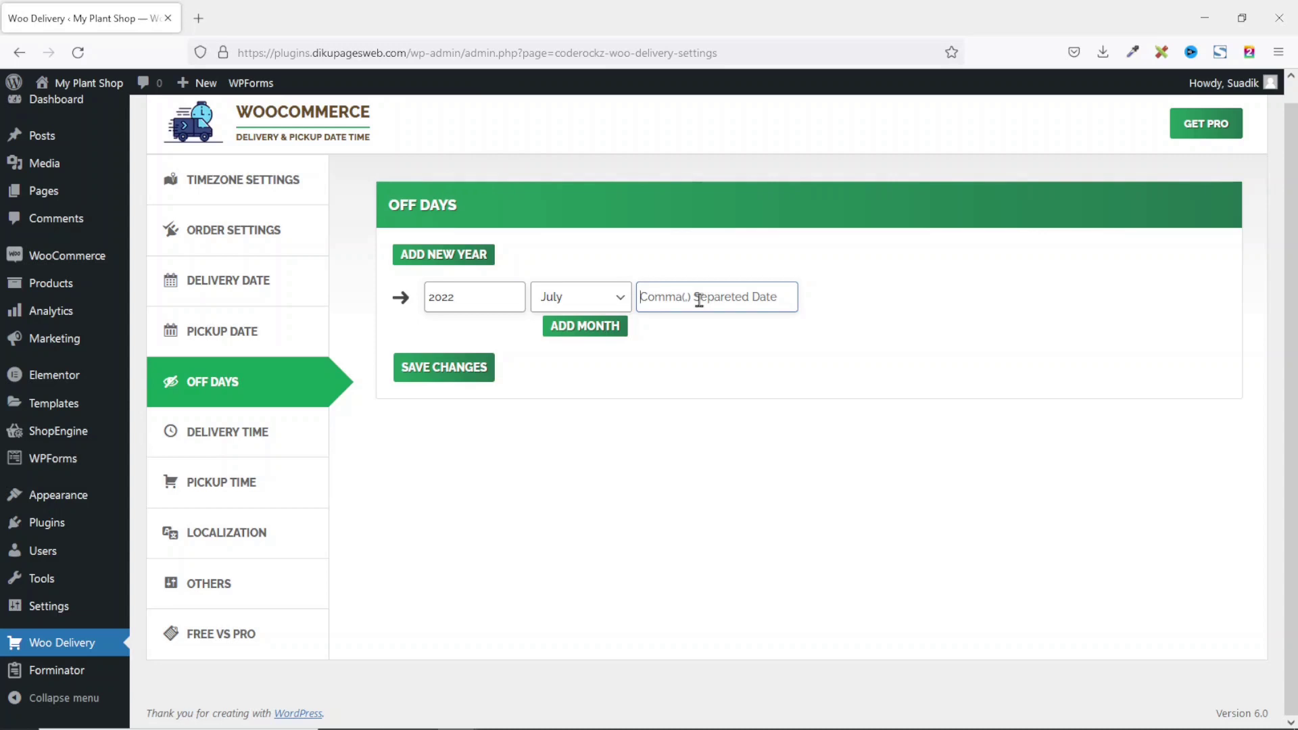
text(12,25)
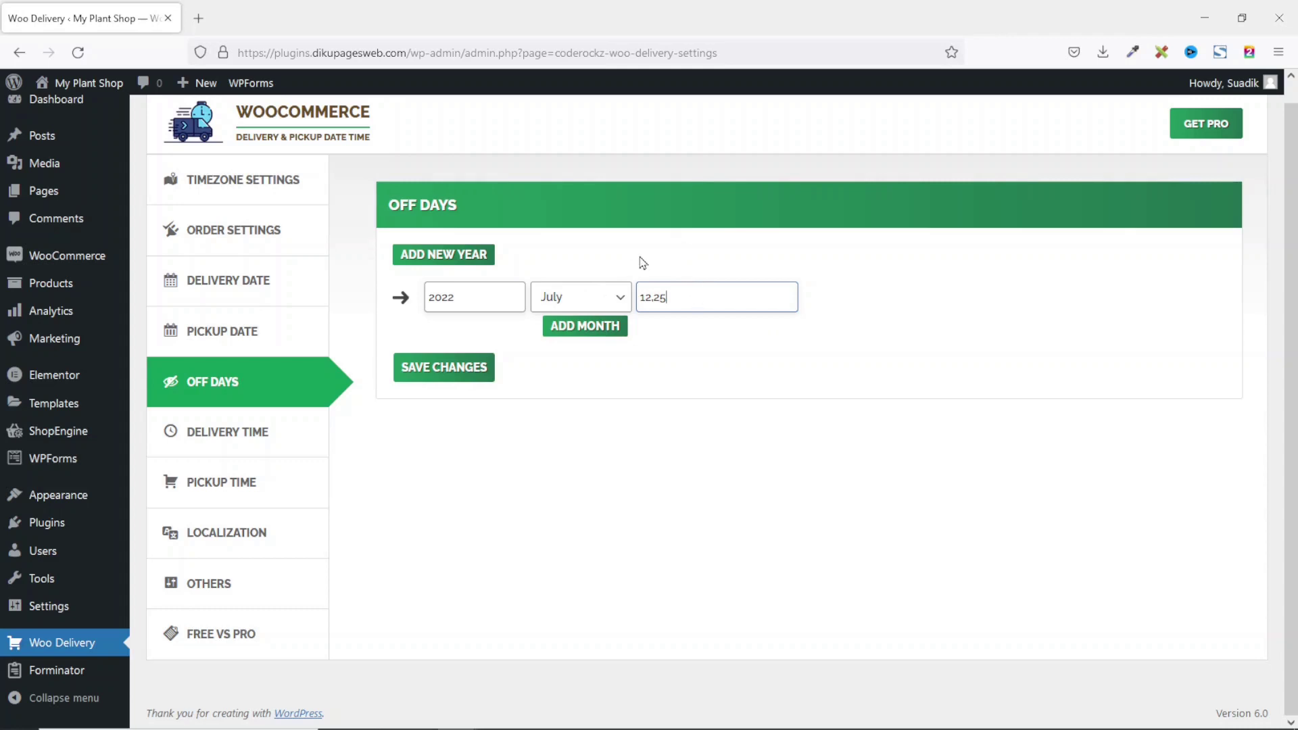
double_click(690, 292)
click(586, 326)
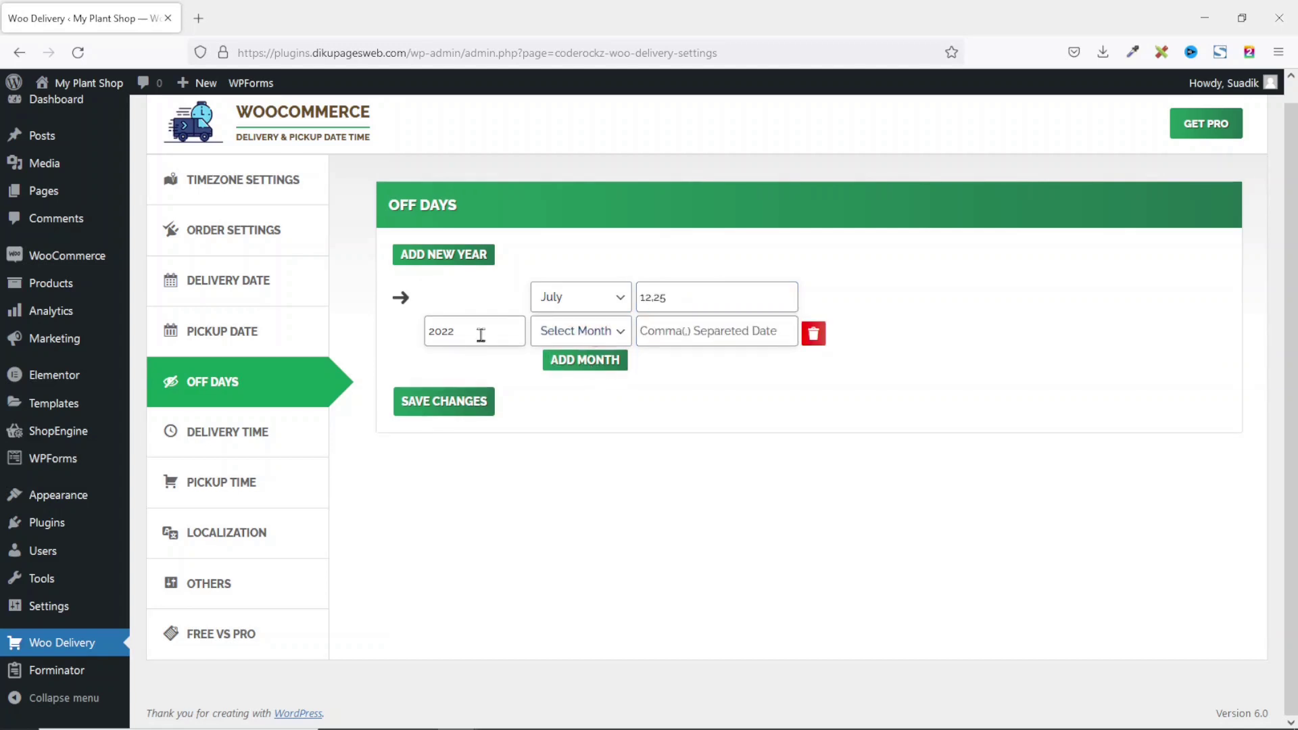
Remove the empty second month row from the 2022 off days.
click(593, 331)
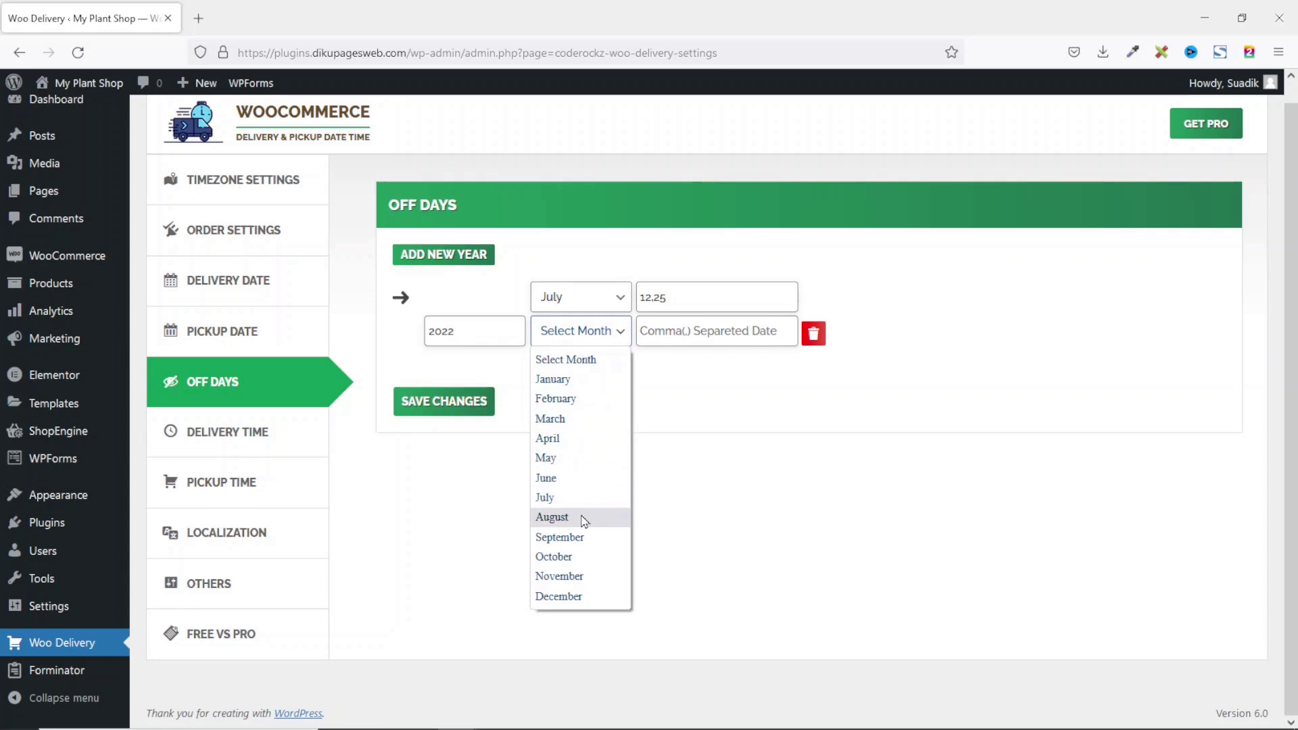
click(739, 331)
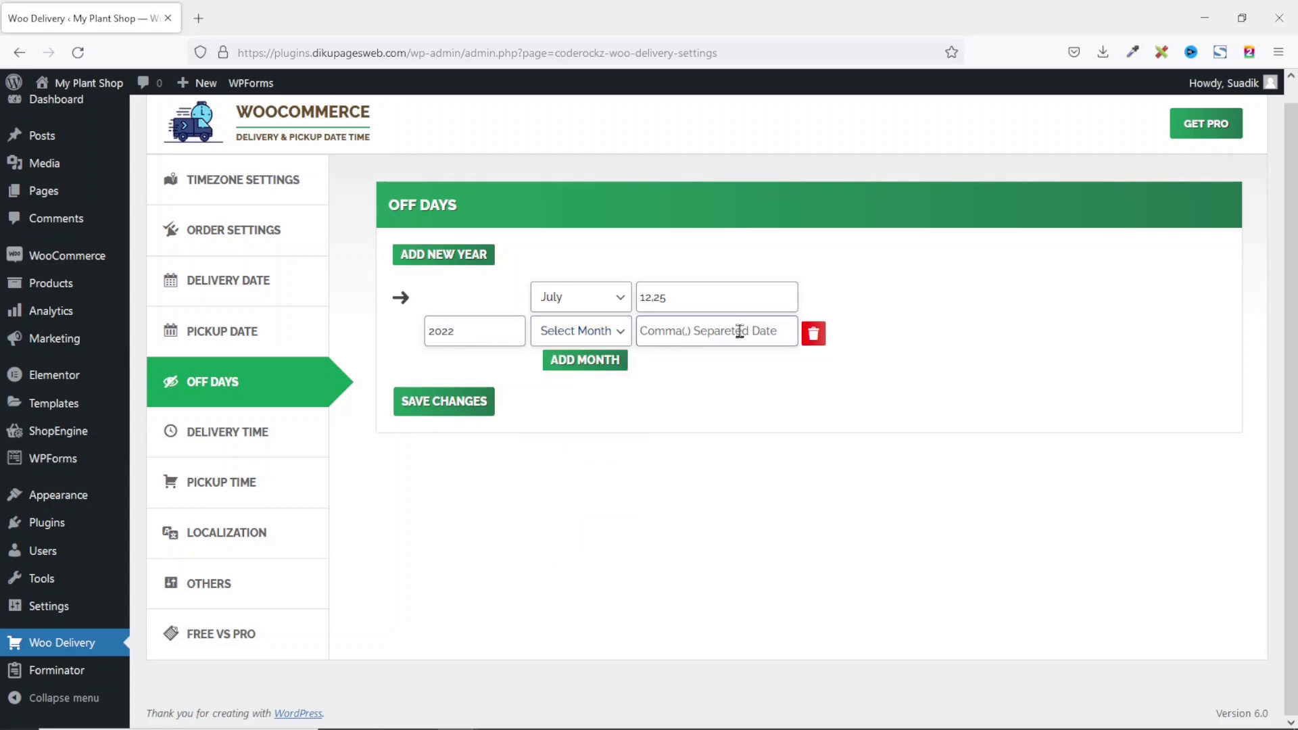
click(813, 333)
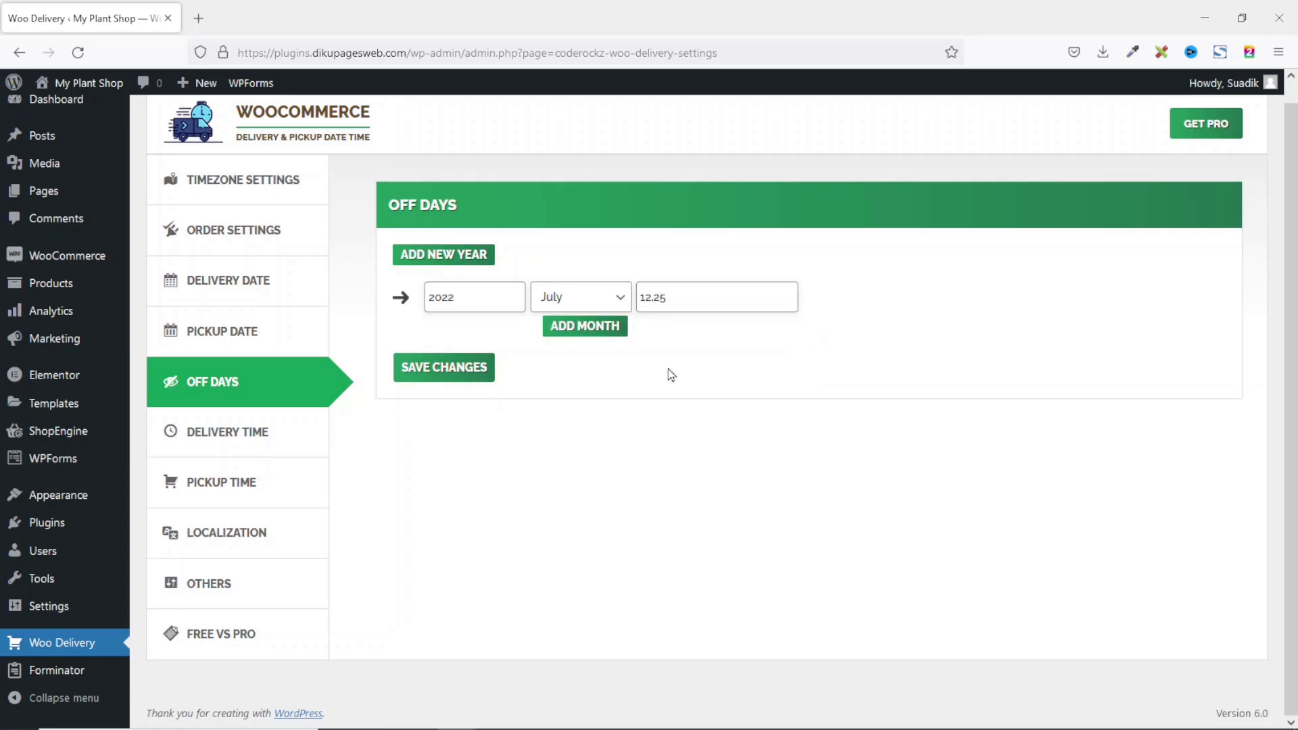
click(461, 264)
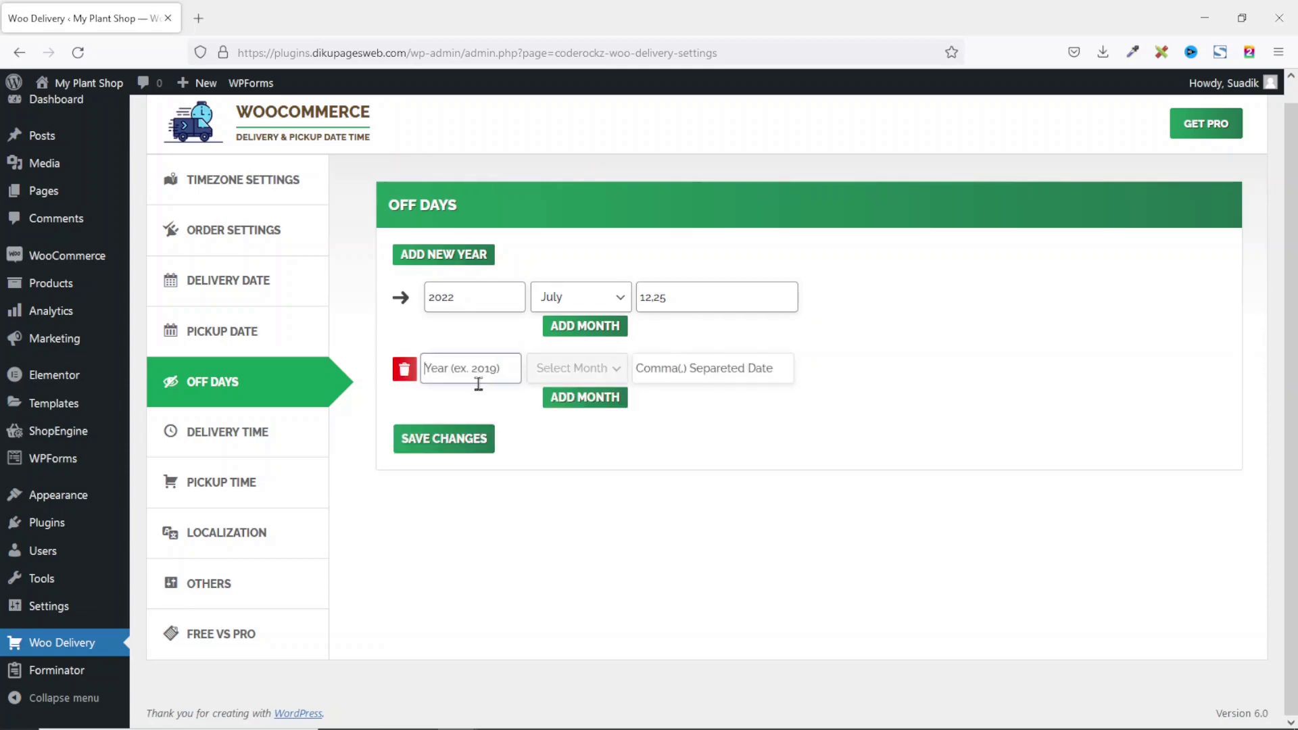
click(455, 369)
click(404, 370)
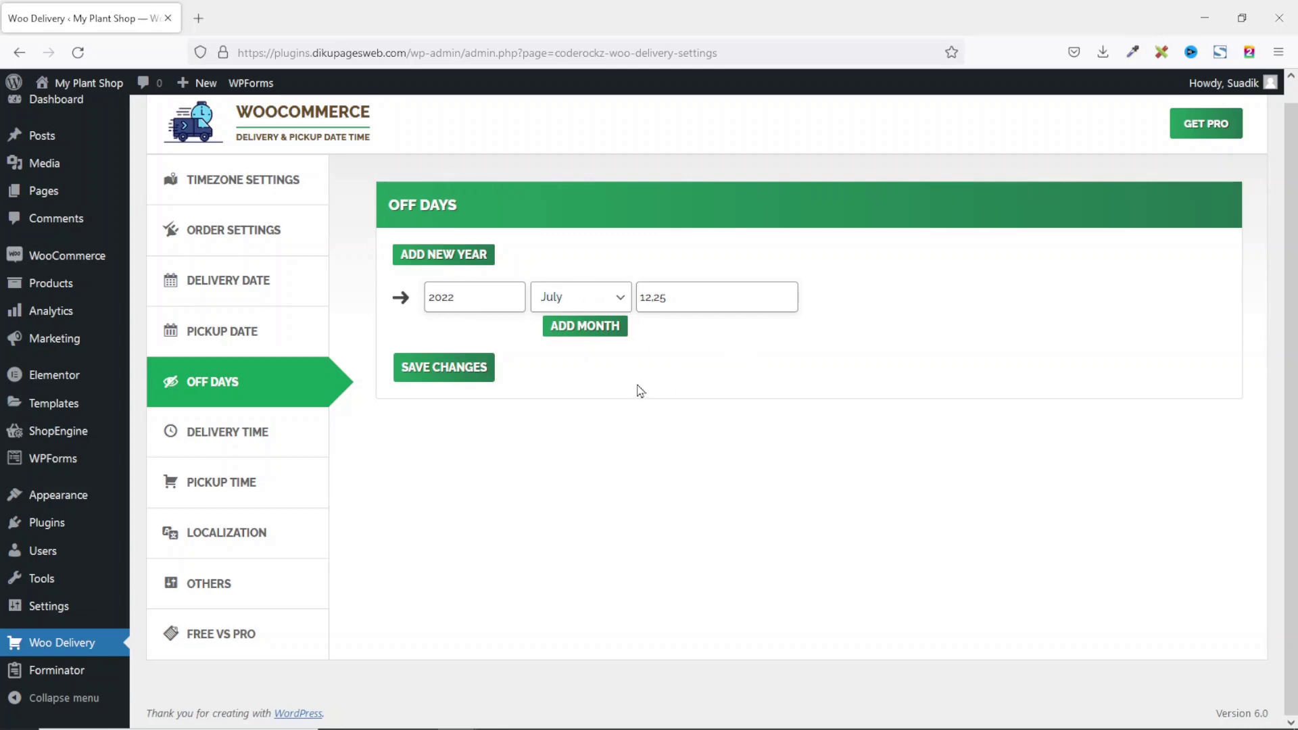
Save the off days and enable delivery time in the general delivery time settings.
click(458, 373)
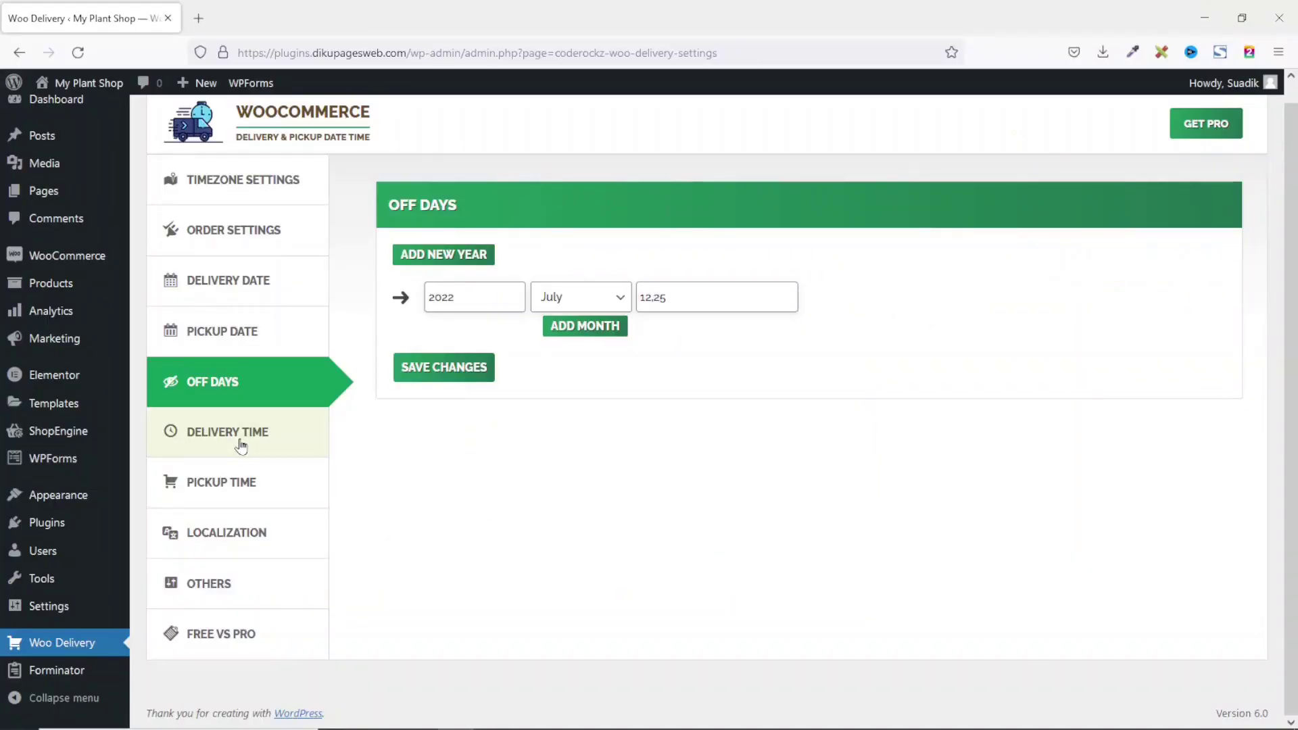
click(233, 436)
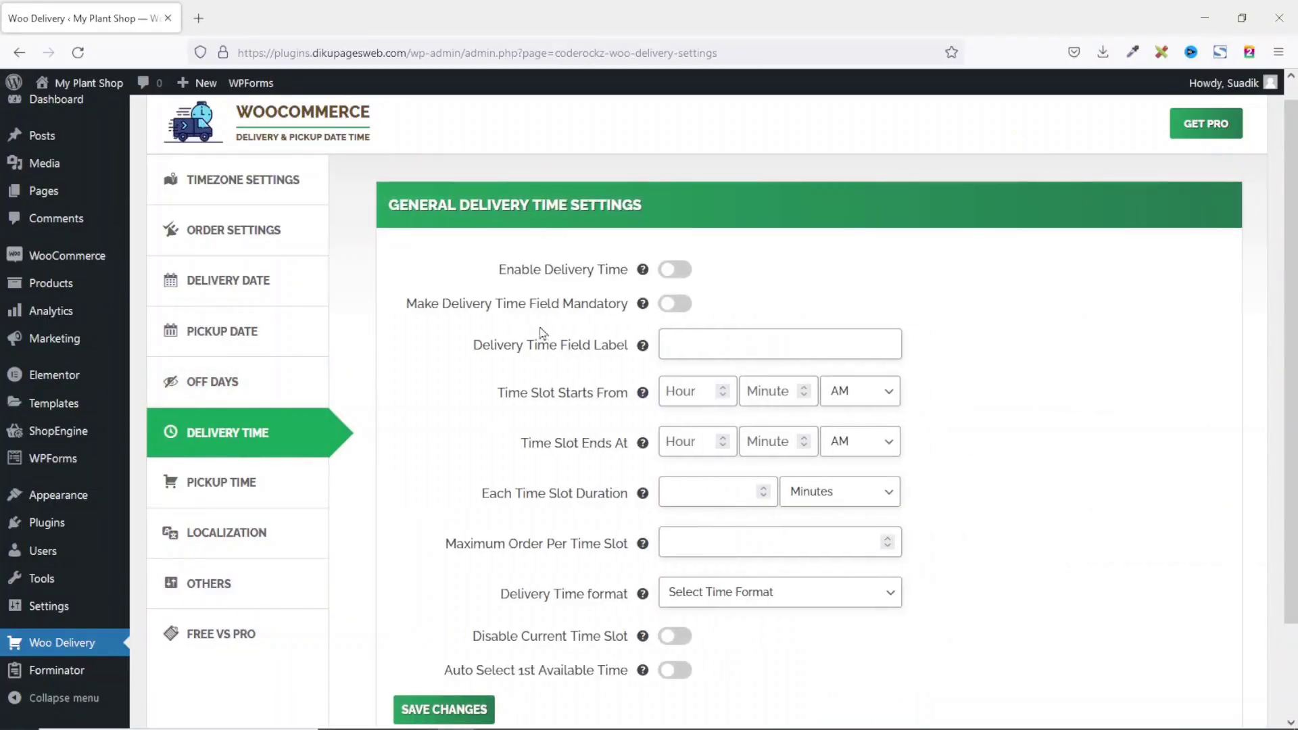
click(681, 272)
Set the delivery time slots to start from 9:00 AM.
click(686, 394)
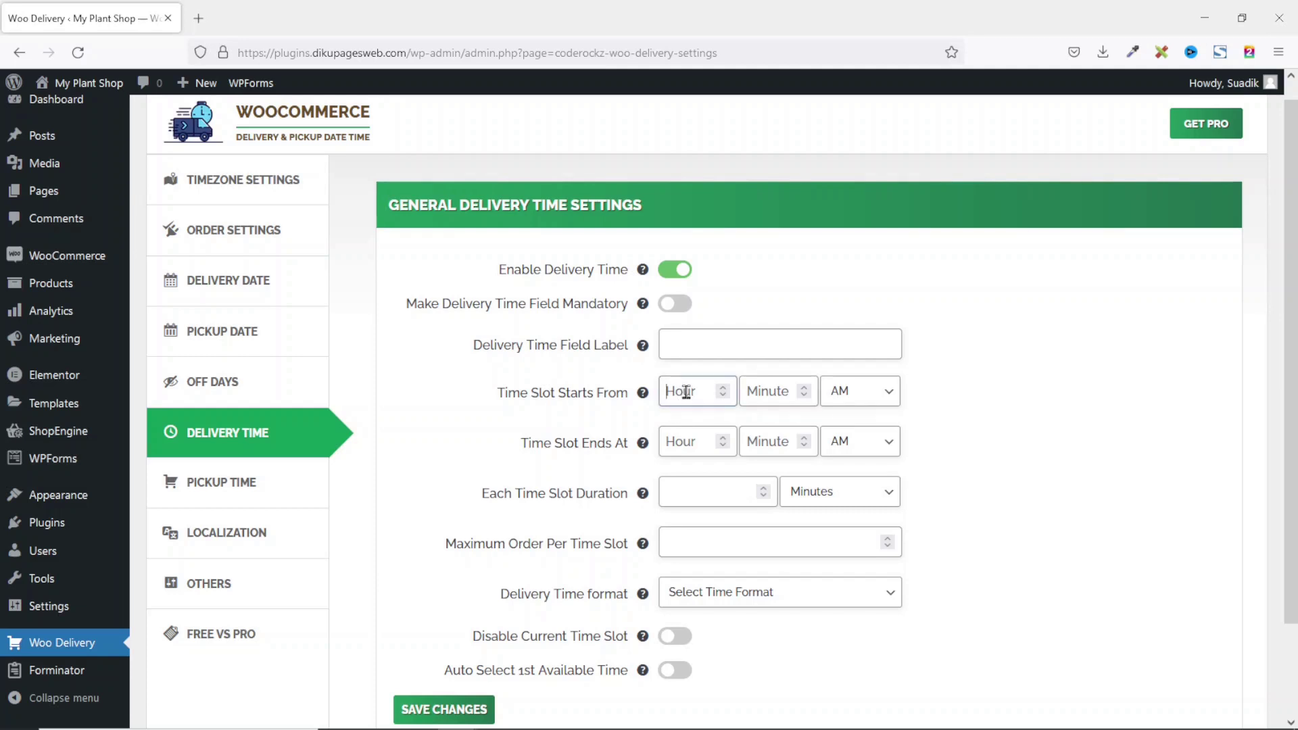
text(9)
click(769, 393)
text(00)
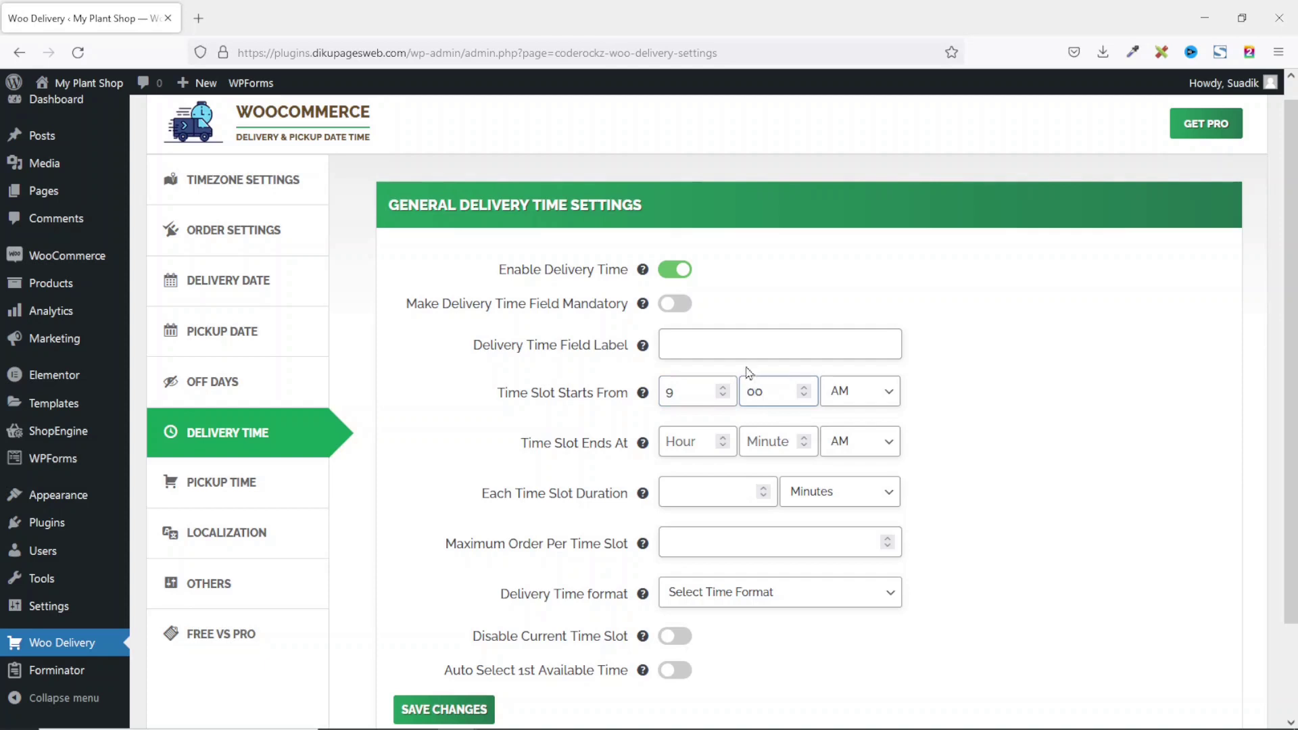
click(857, 395)
click(856, 392)
Set the delivery time slots to end at 3:30 PM.
click(689, 441)
text(3)
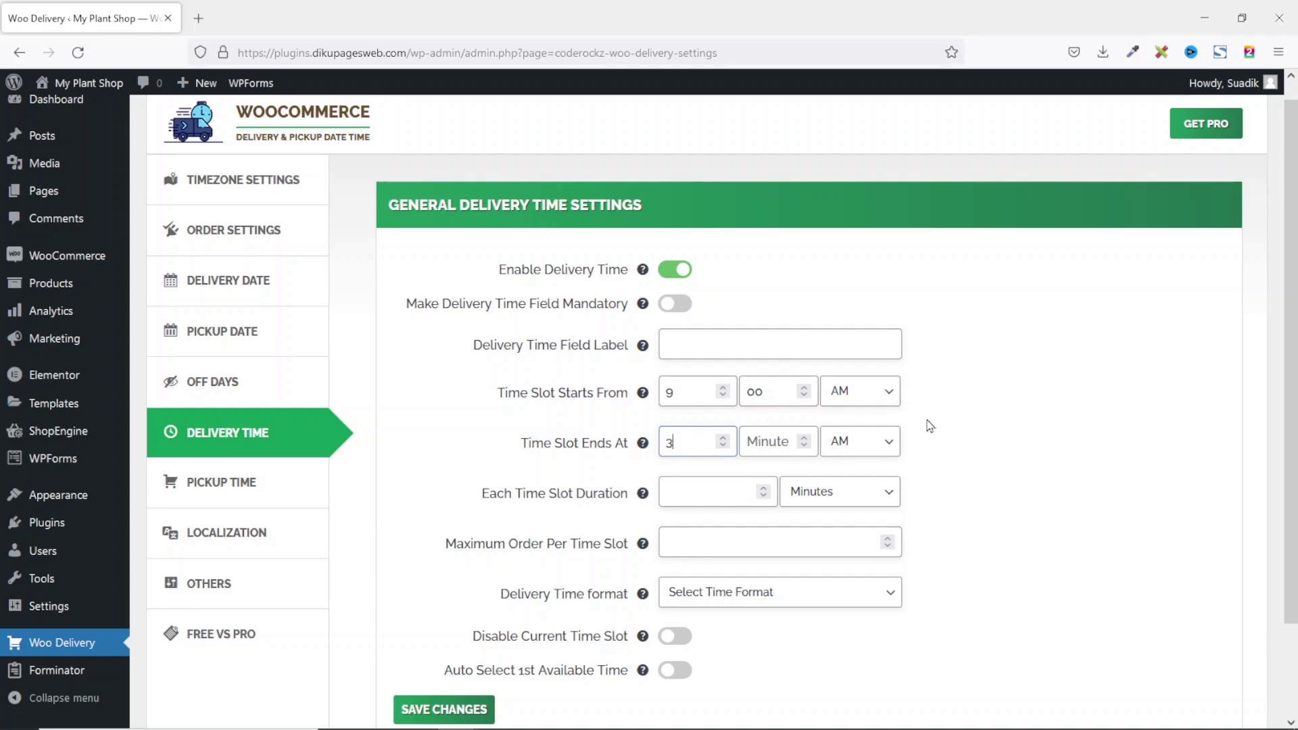
click(768, 451)
text(30)
click(886, 443)
click(857, 490)
Set the duration of each delivery time slot to 30 minutes.
mouse_move(643, 494)
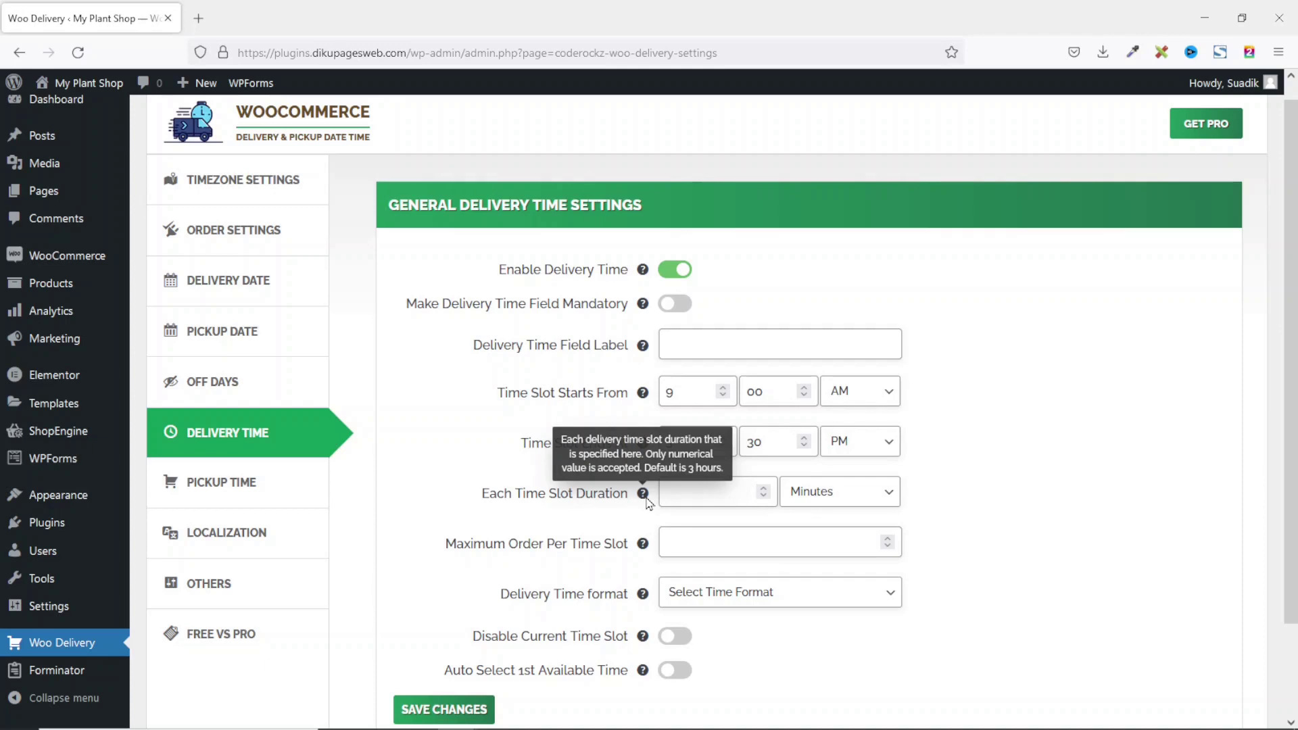
click(671, 493)
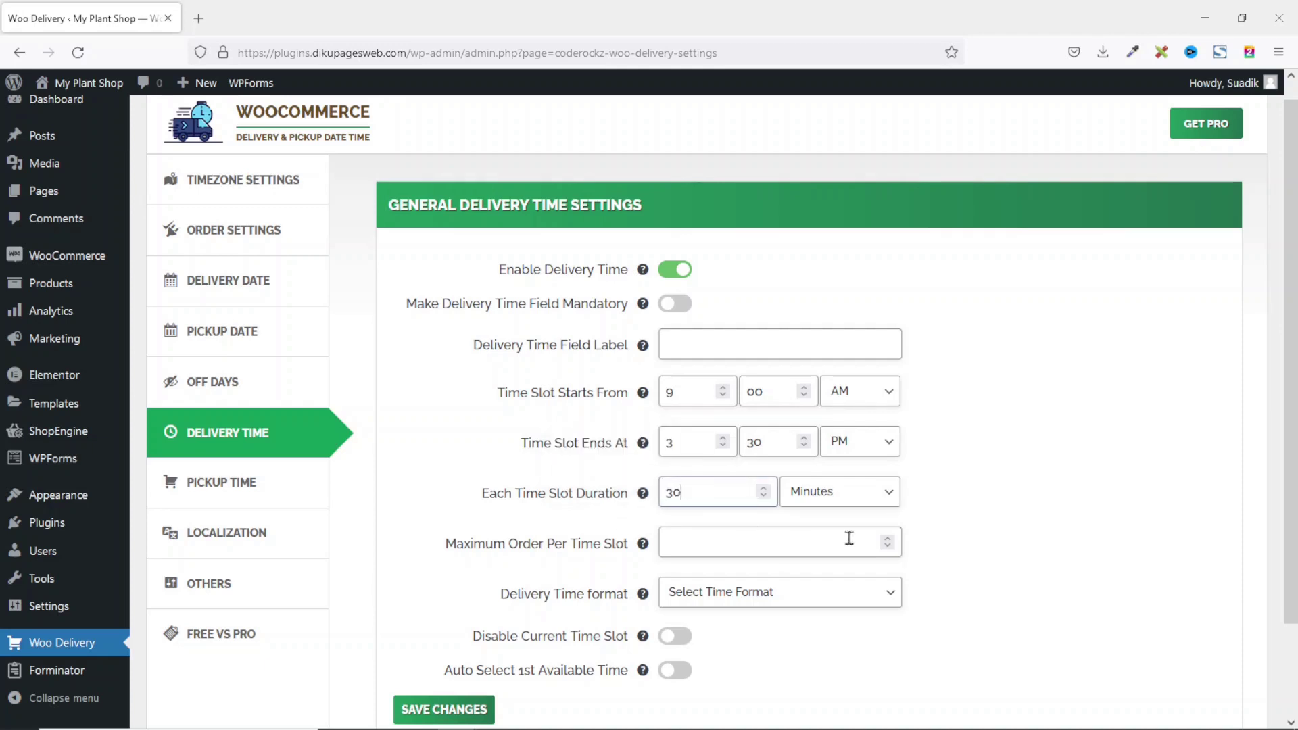
click(846, 493)
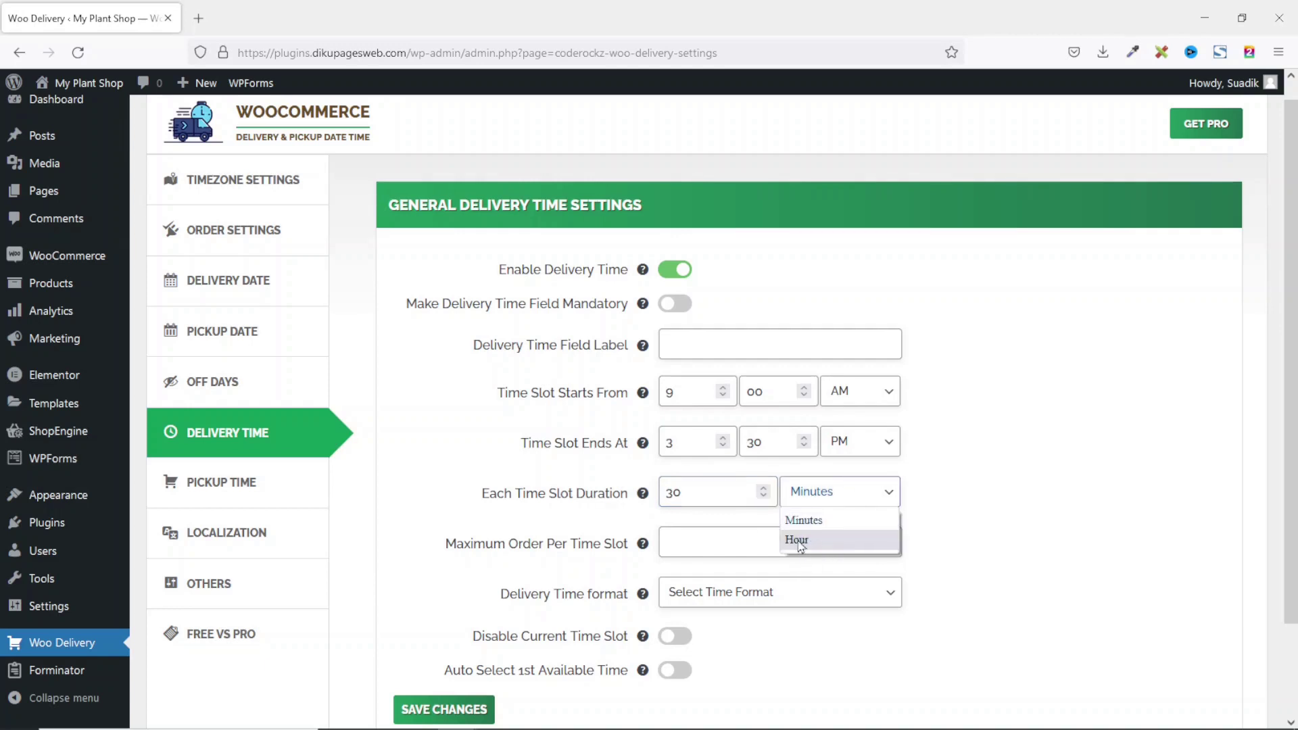
click(832, 493)
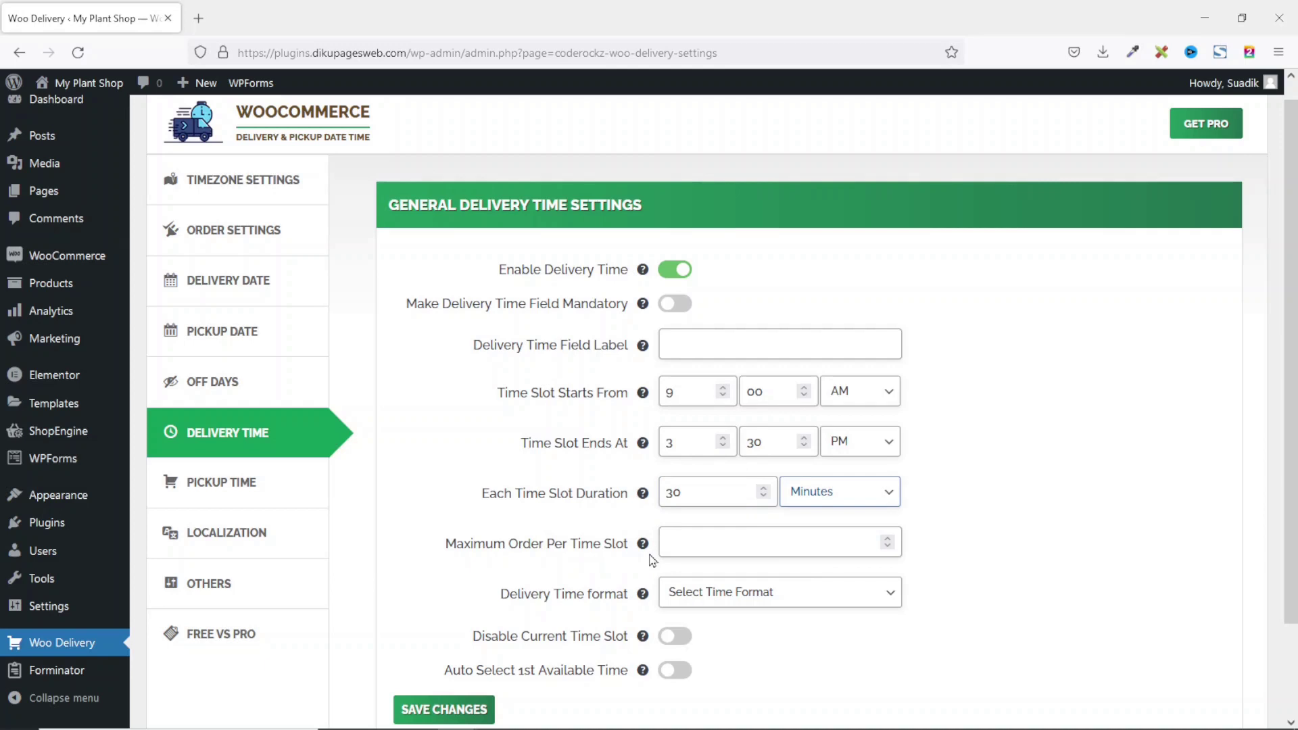
click(695, 543)
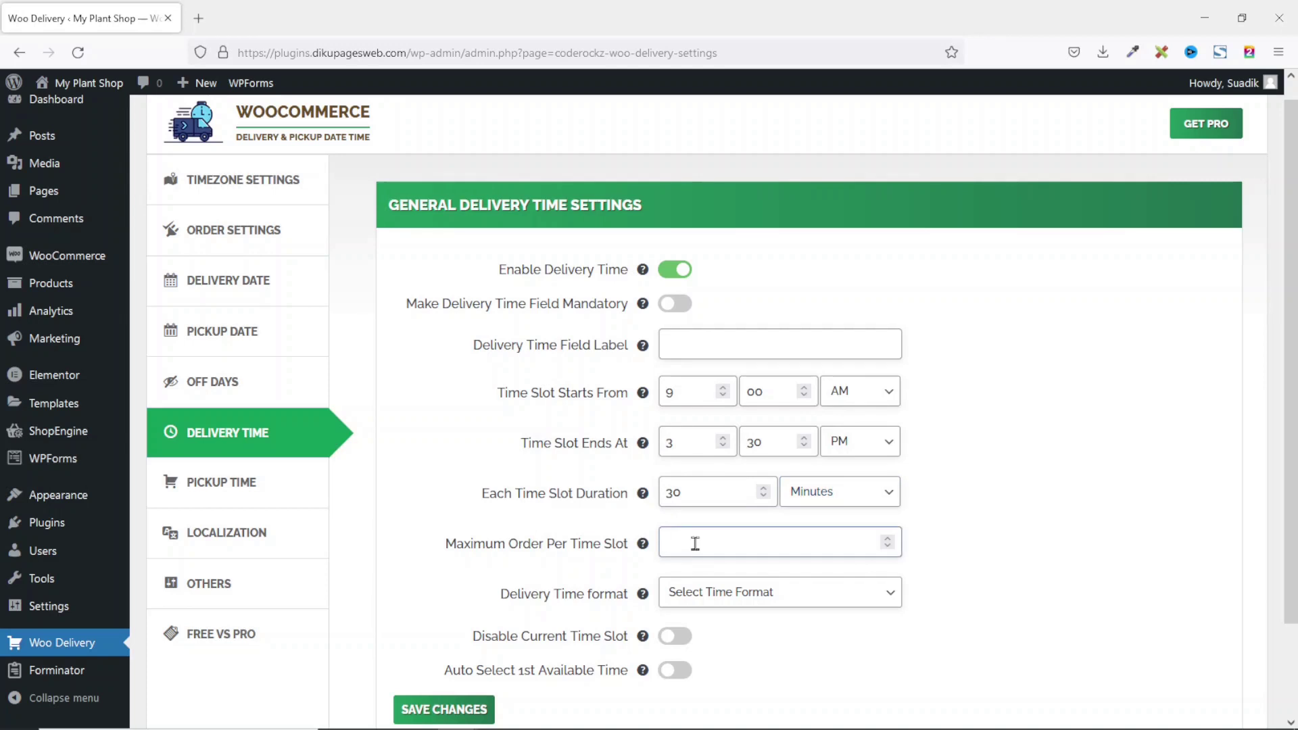
text(5)
key(BackSpace)
Set the delivery time format to 12 Hours and save the delivery time settings.
click(756, 594)
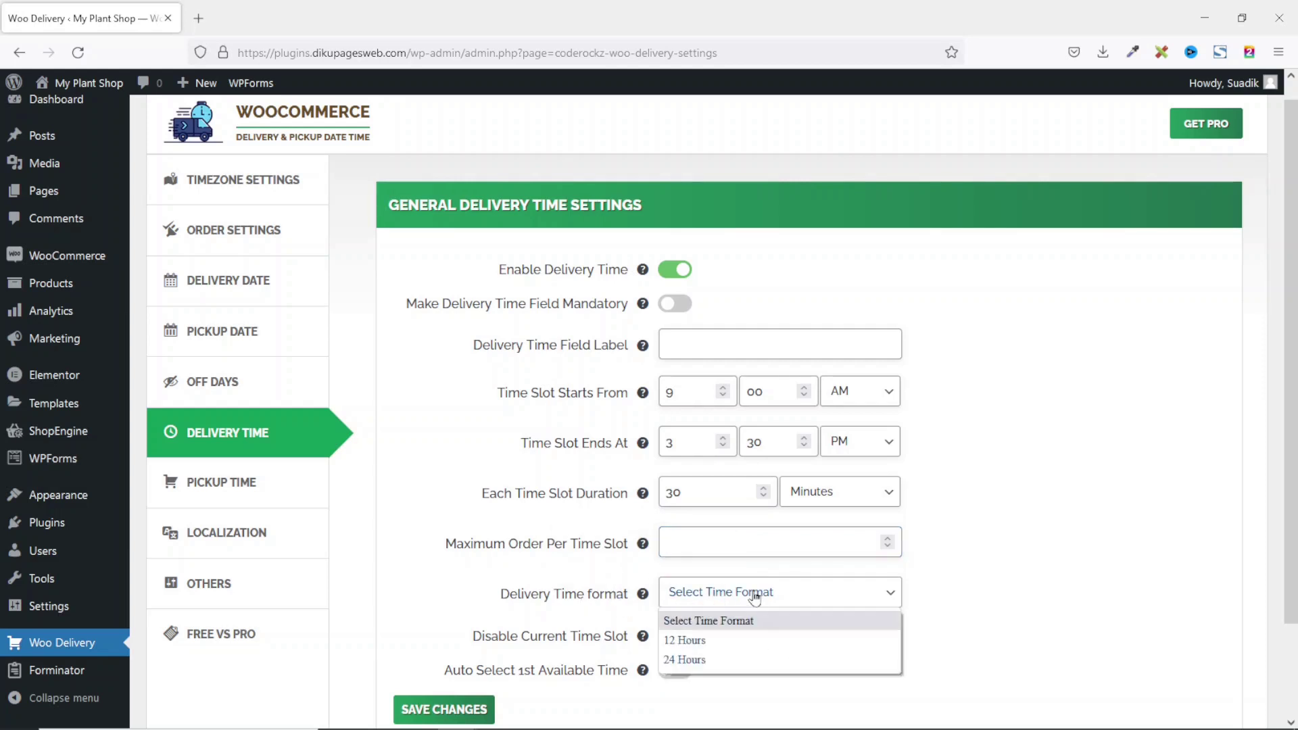
click(692, 640)
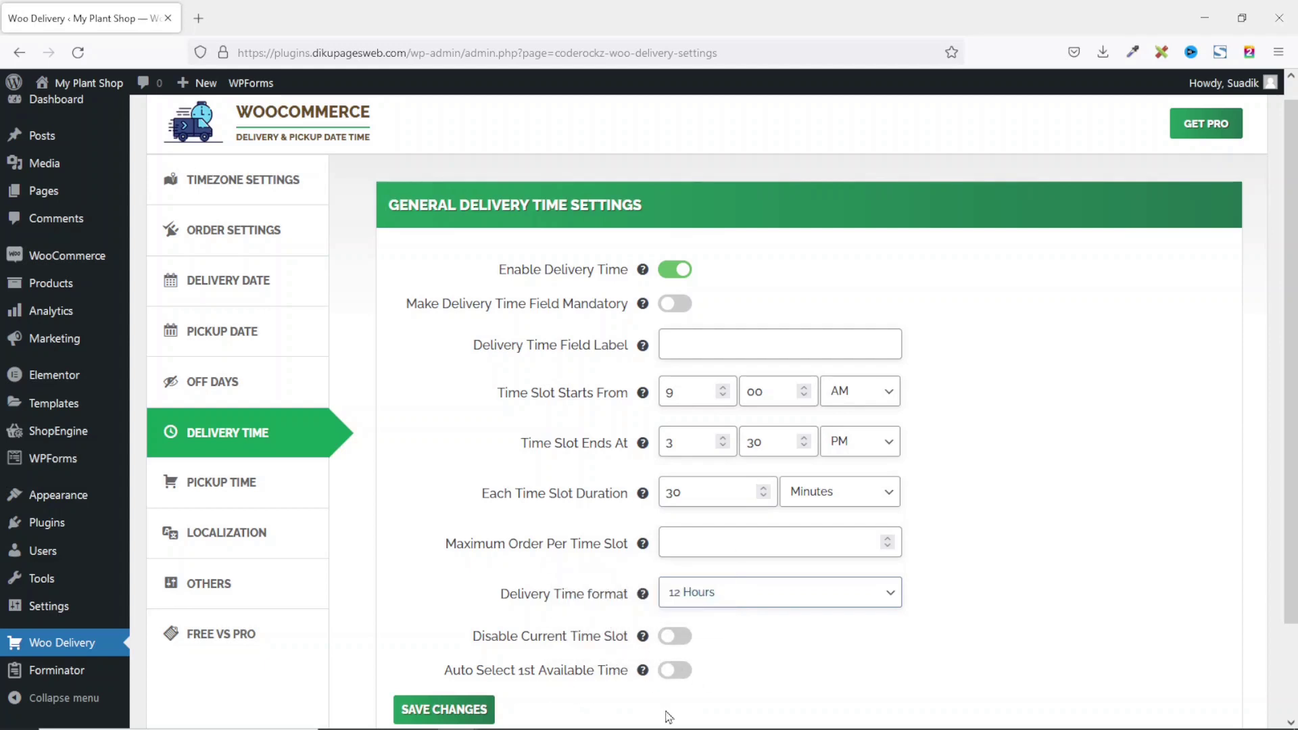
click(457, 715)
Enable pickup time in the general pickup time settings and start its time slots from 8:00 AM.
click(225, 493)
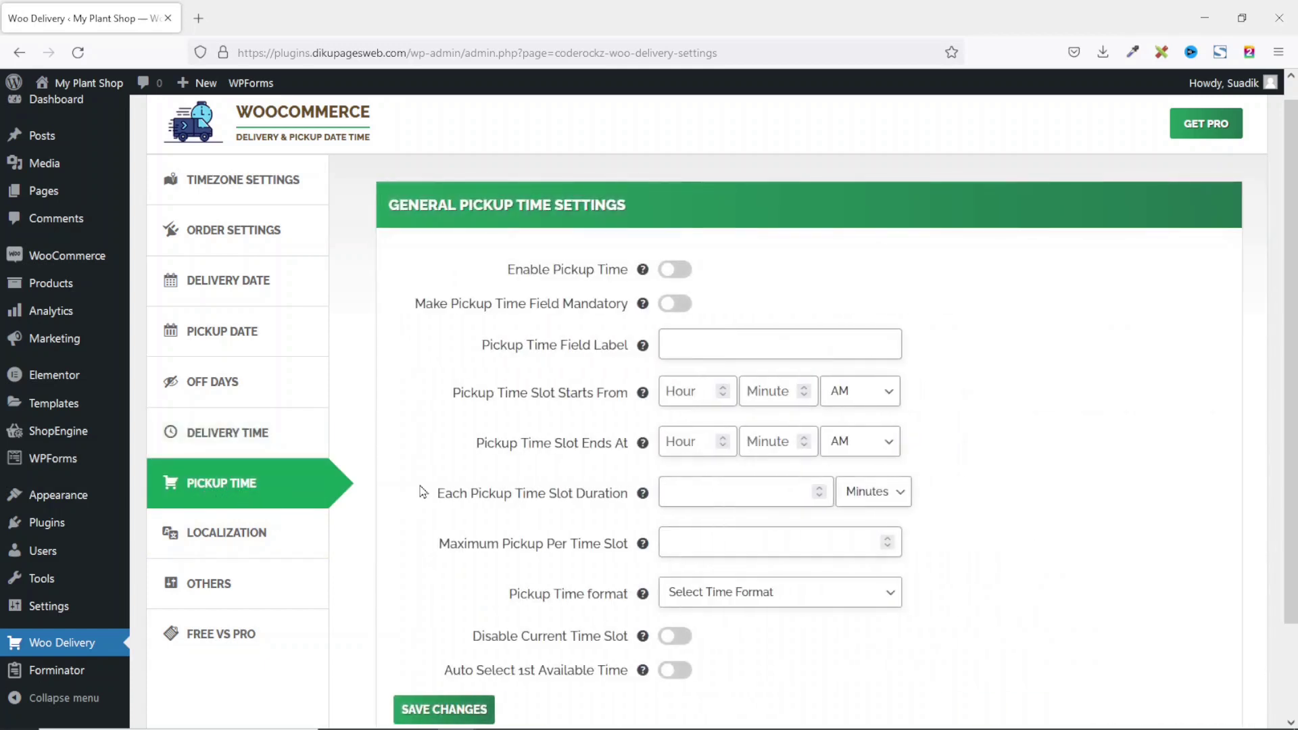
click(678, 271)
text(8)
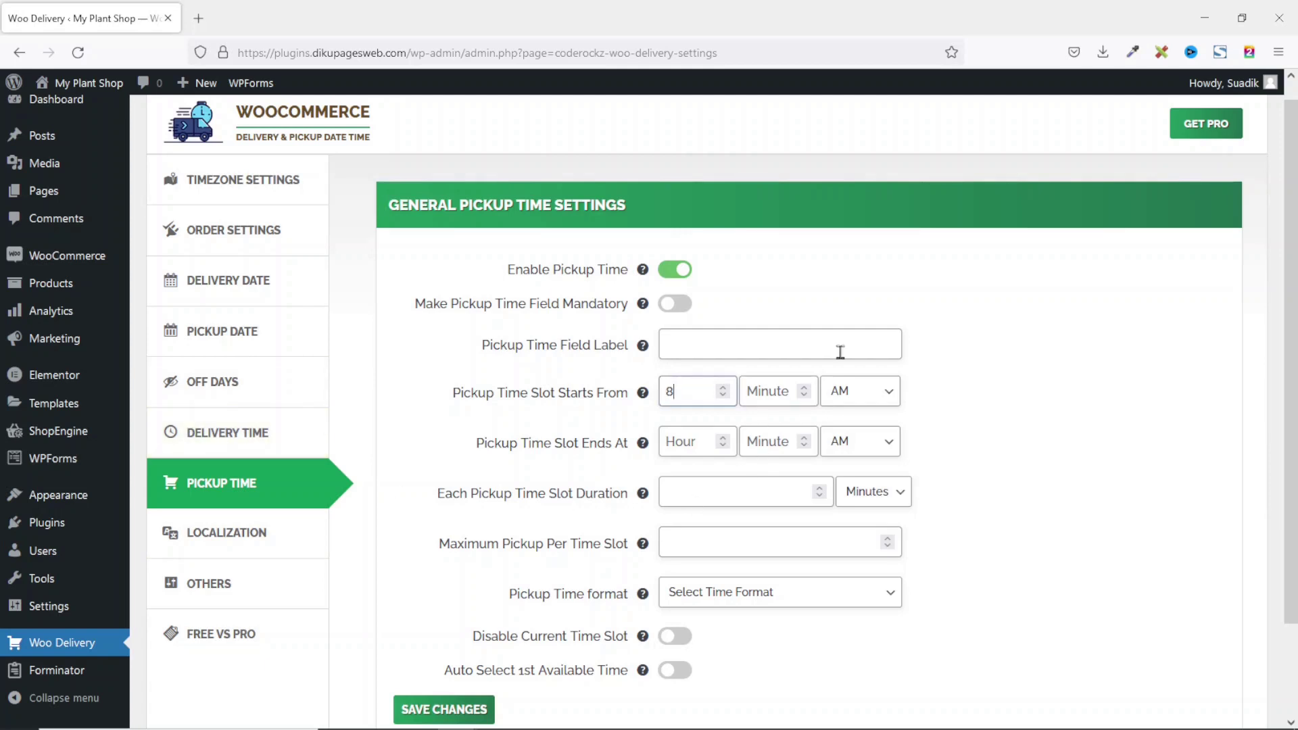
click(757, 392)
text(oo)
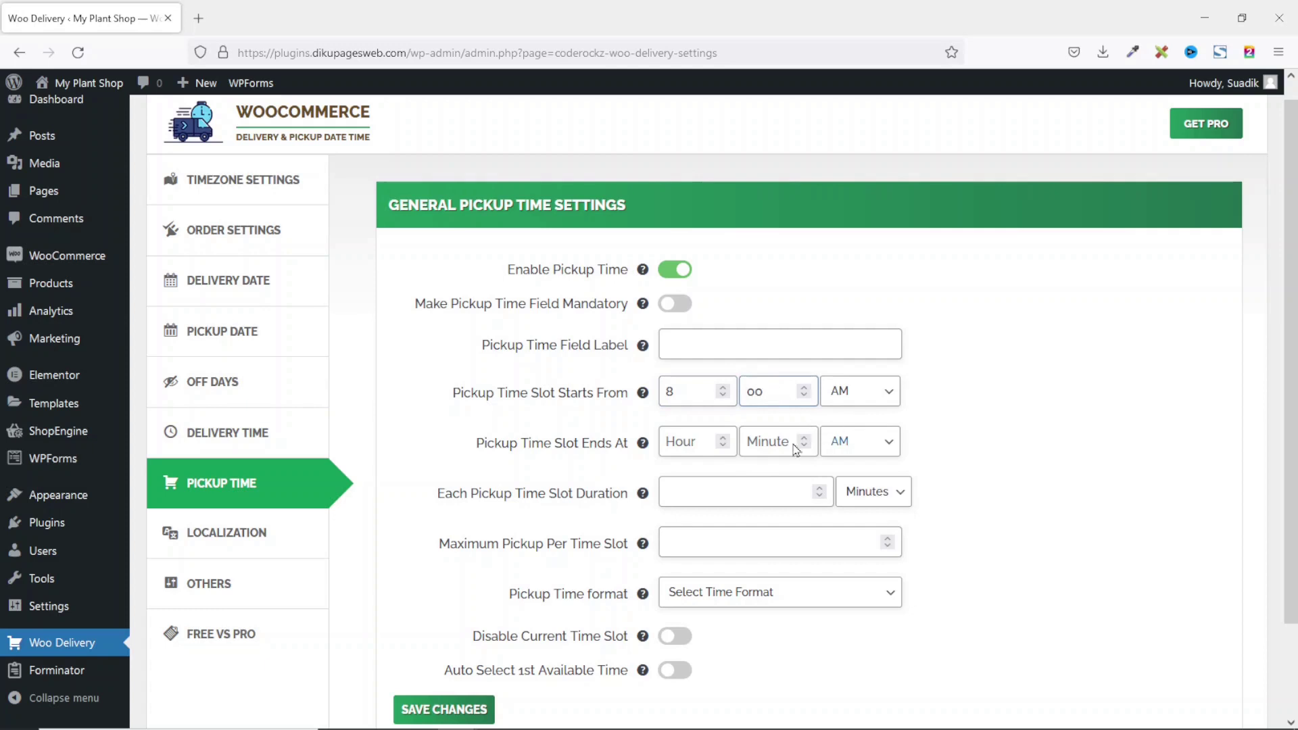
Set the pickup time slots to end at 5:00 PM.
click(683, 449)
text(5)
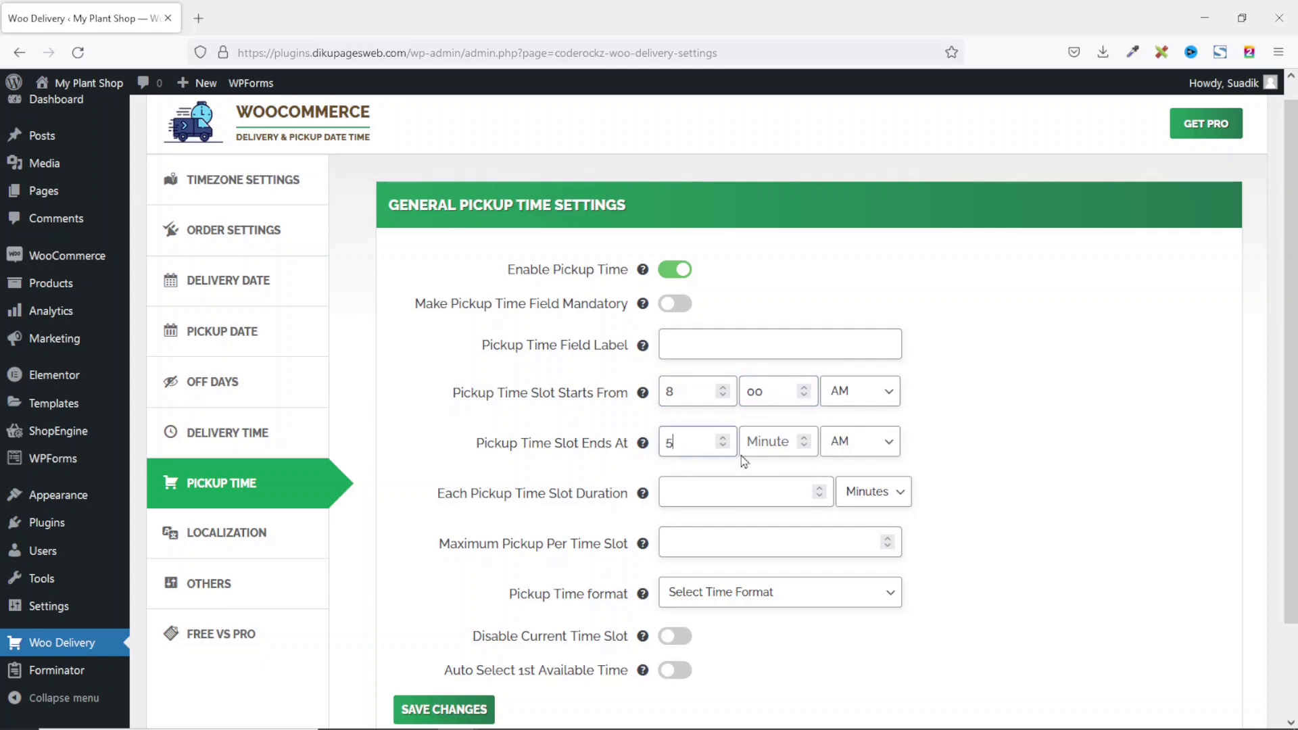
click(772, 449)
text(oo)
click(861, 447)
click(863, 487)
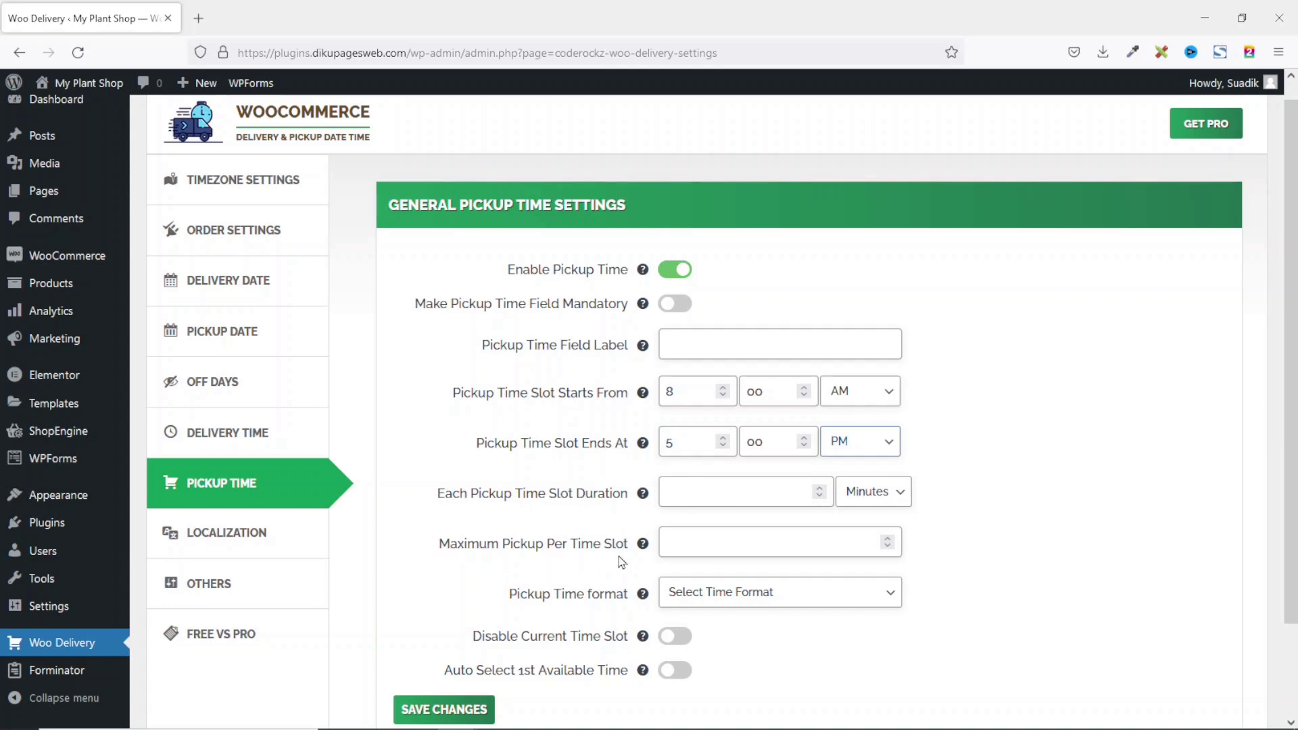
Set the pickup time format to 12 Hours and save the pickup time settings.
click(743, 593)
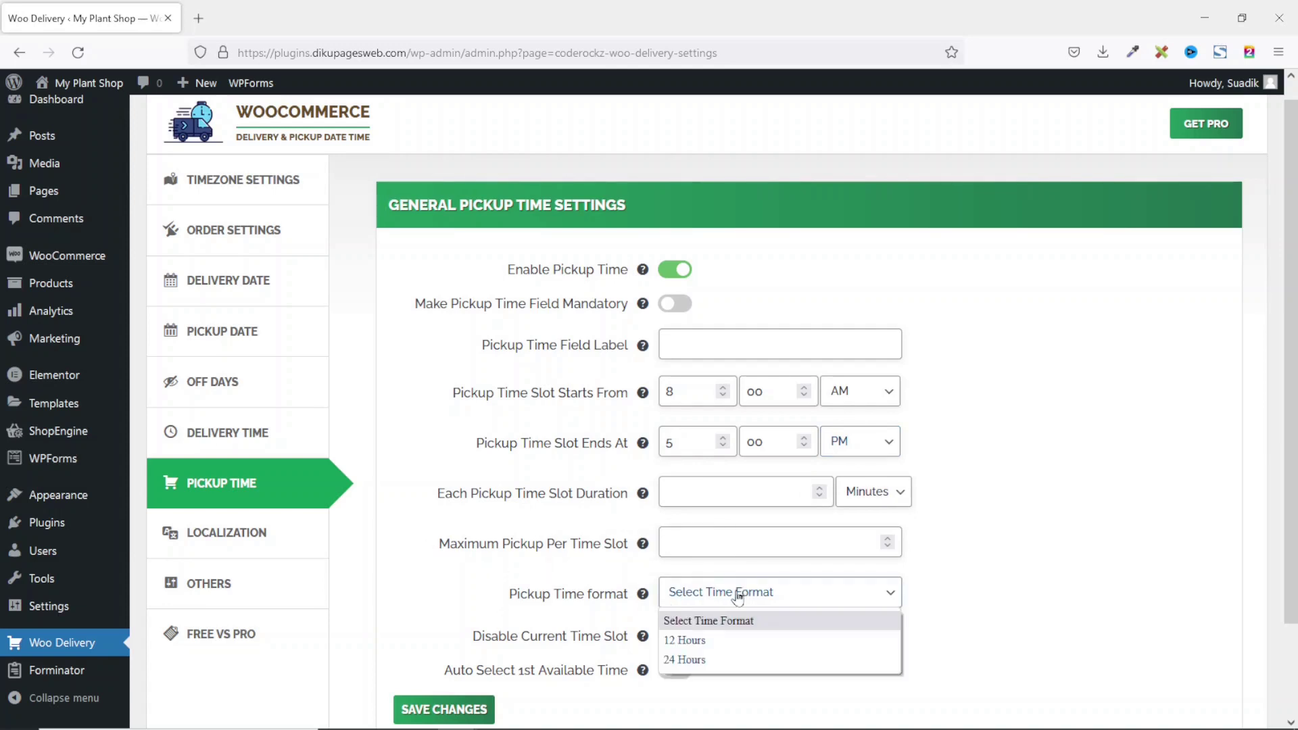
click(713, 641)
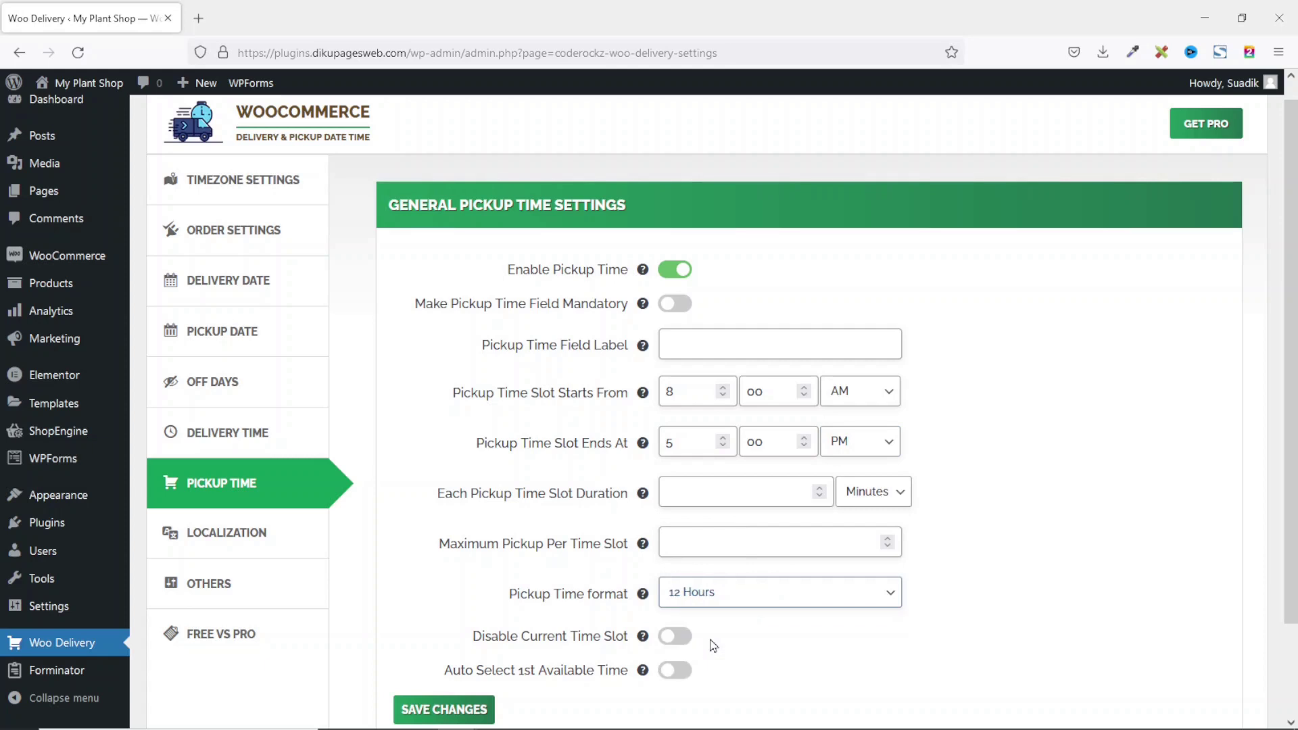
click(446, 712)
Open the localization settings and read the help for the Maximum Delivery Limit Exceed notice.
click(211, 541)
mouse_move(644, 282)
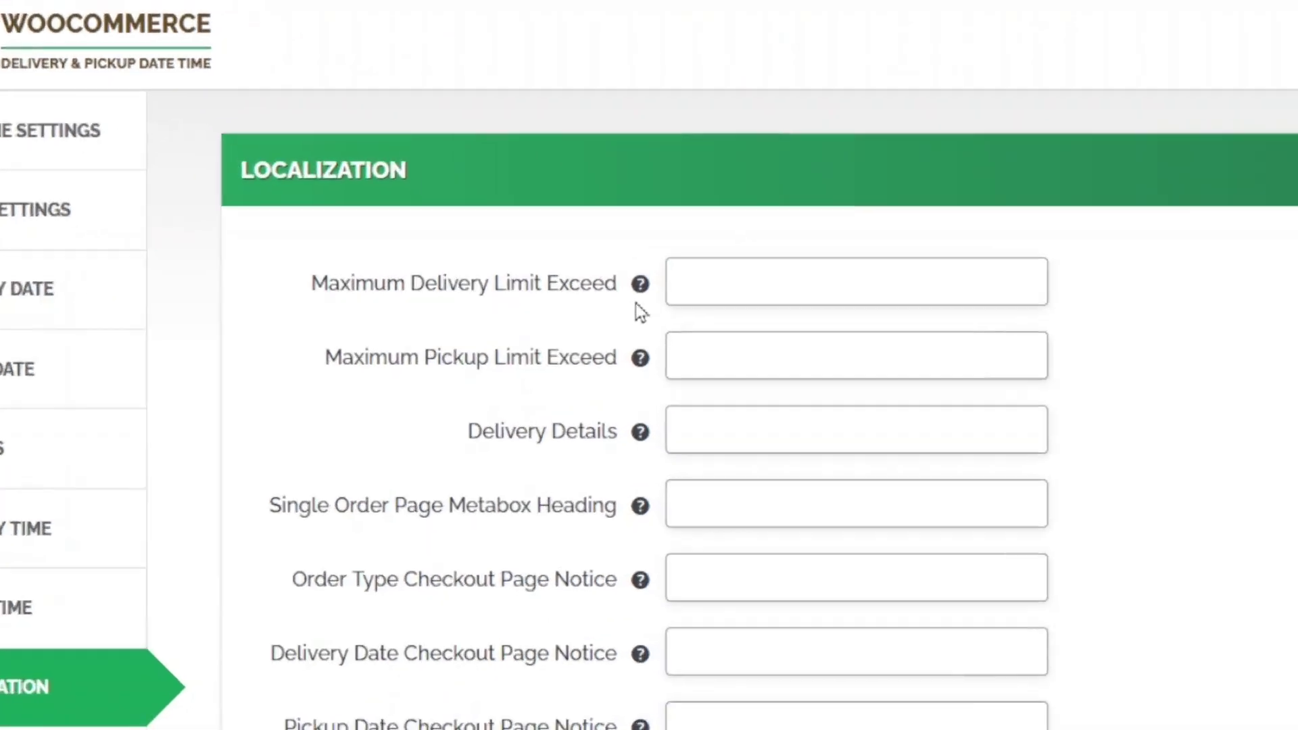
mouse_move(643, 278)
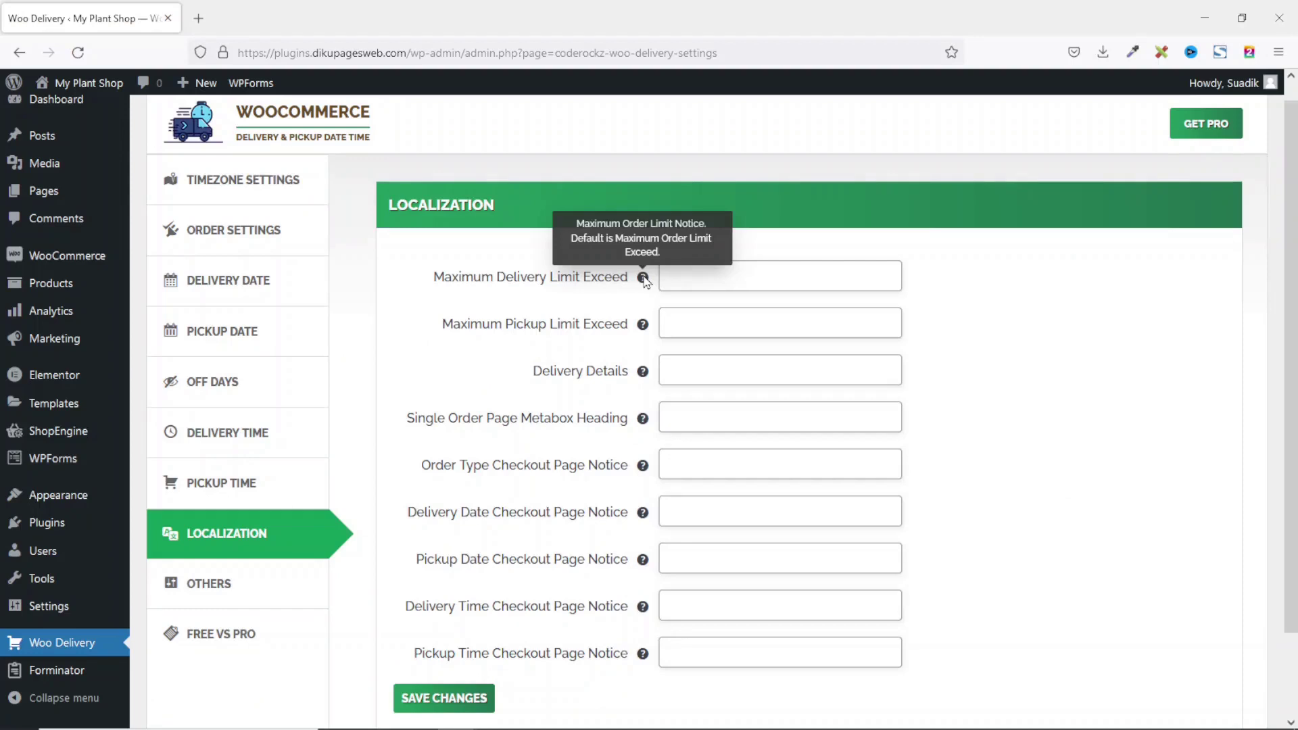
click(740, 281)
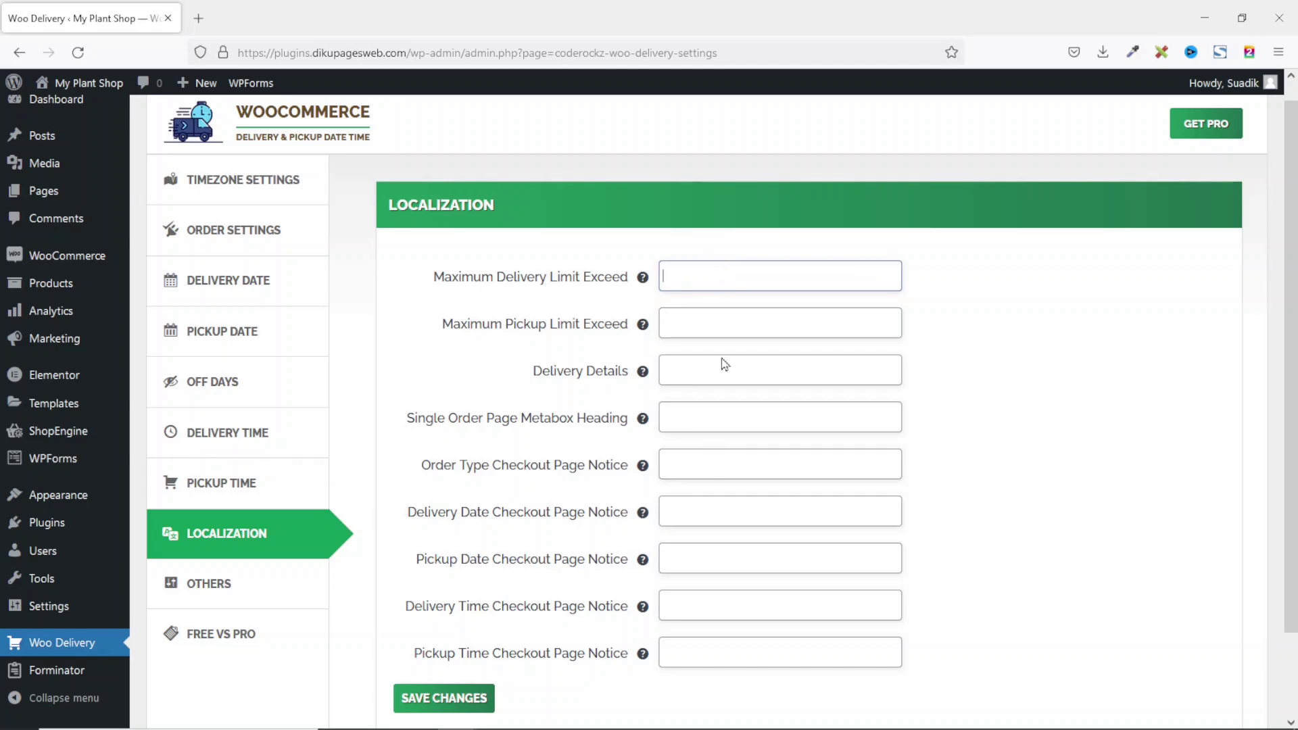
Open the other settings and view the available options for the checkout field position.
click(198, 588)
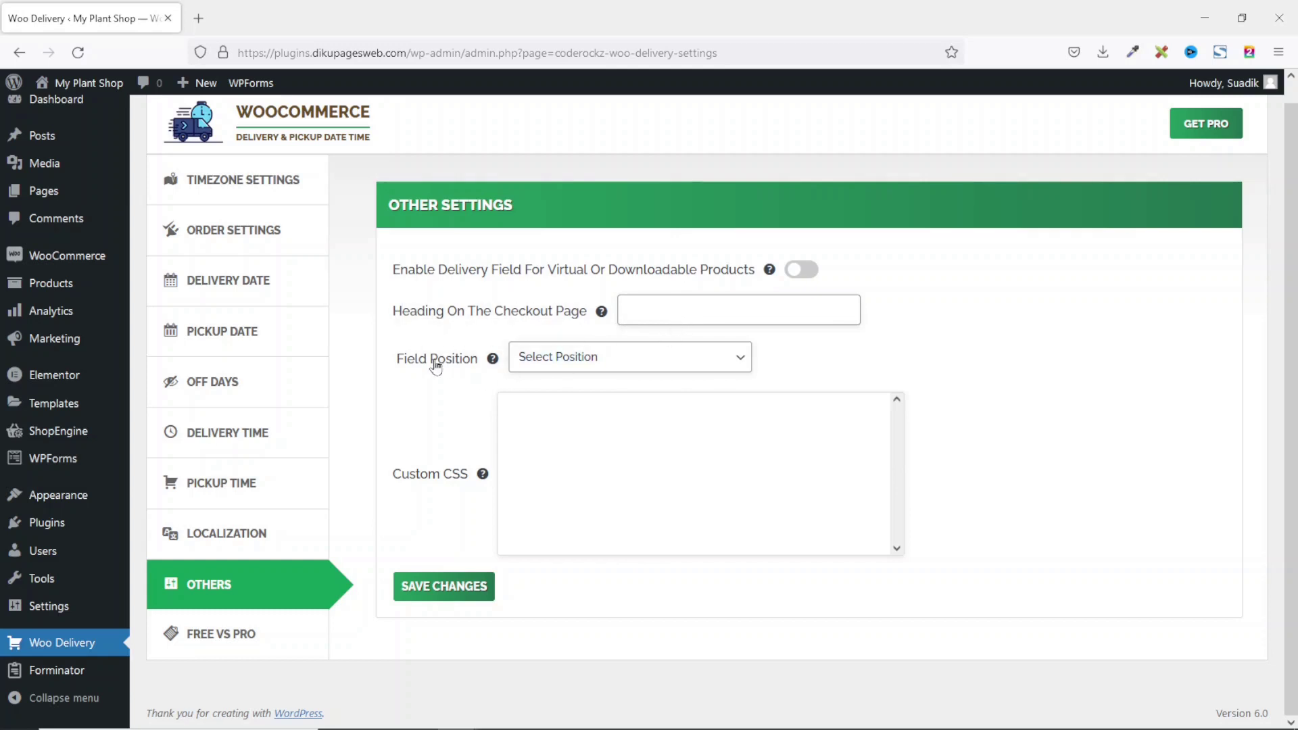
click(651, 365)
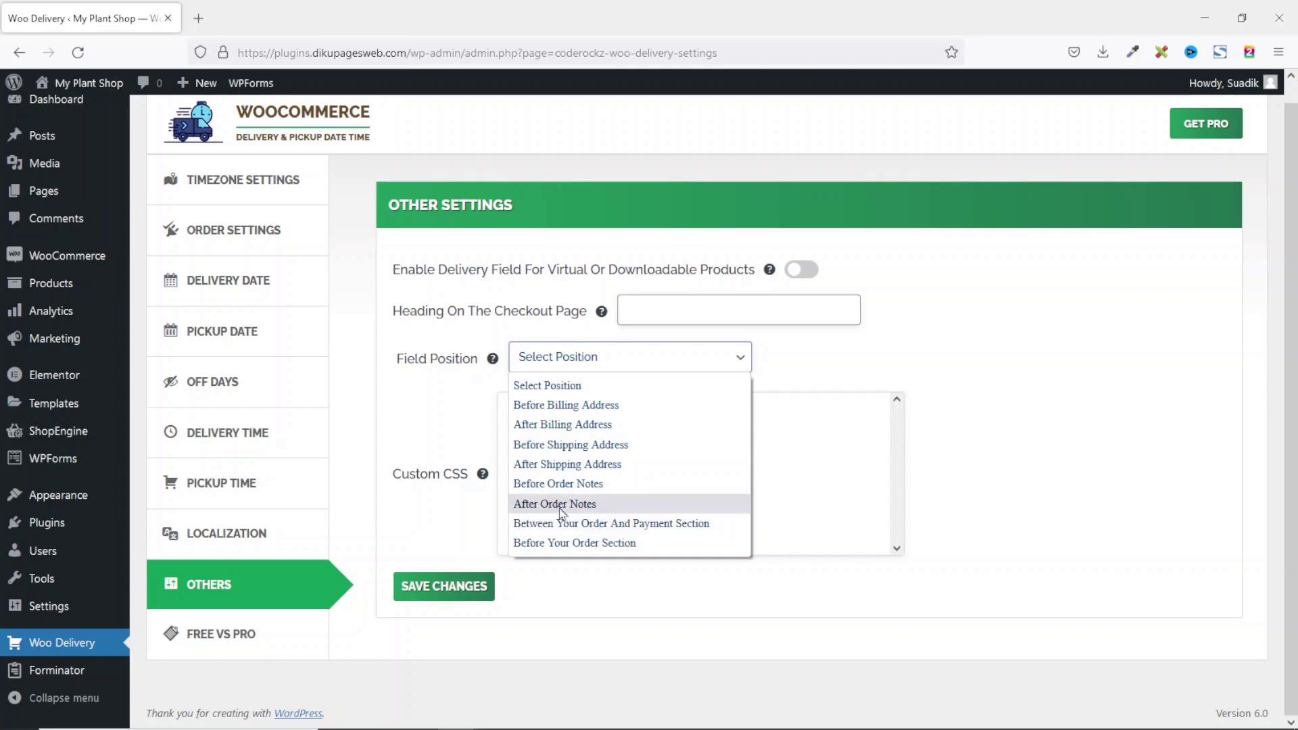
click(846, 360)
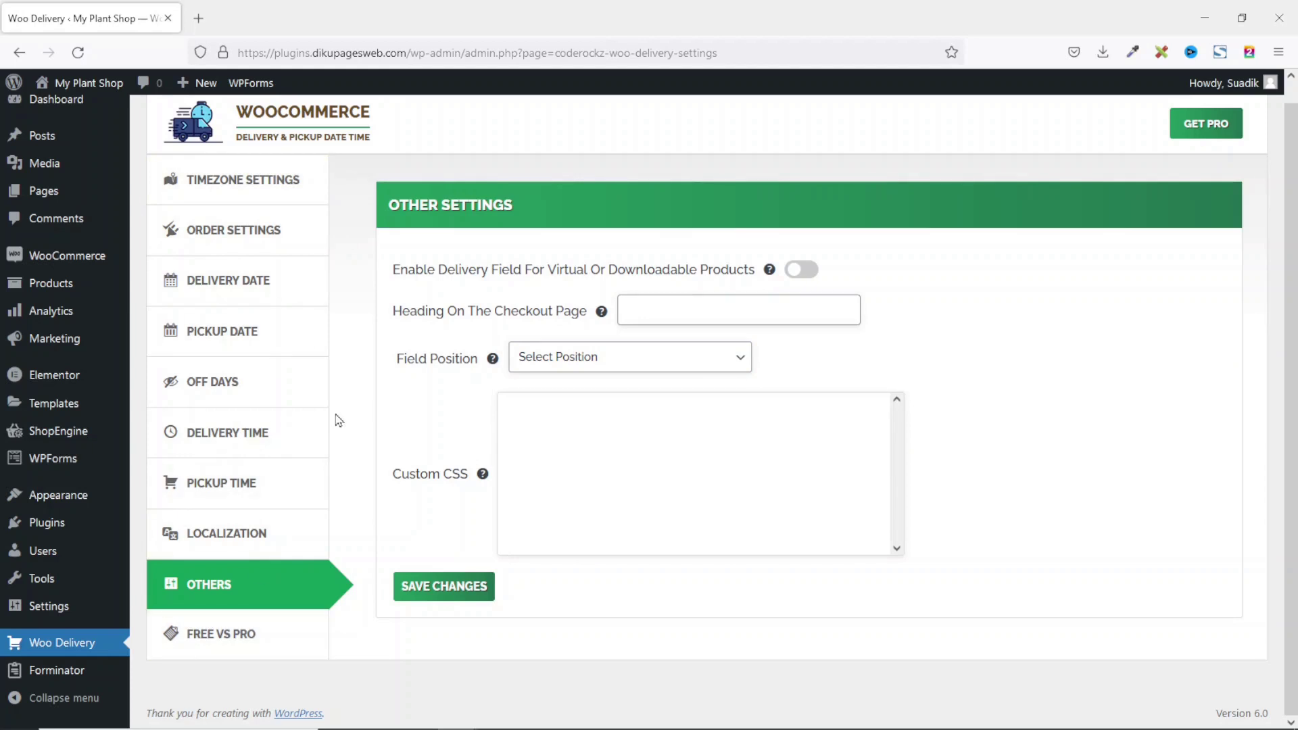
Visit the store in a new tab, add the Aralia Ming plant to the cart, and open the cart.
mouse_move(88, 85)
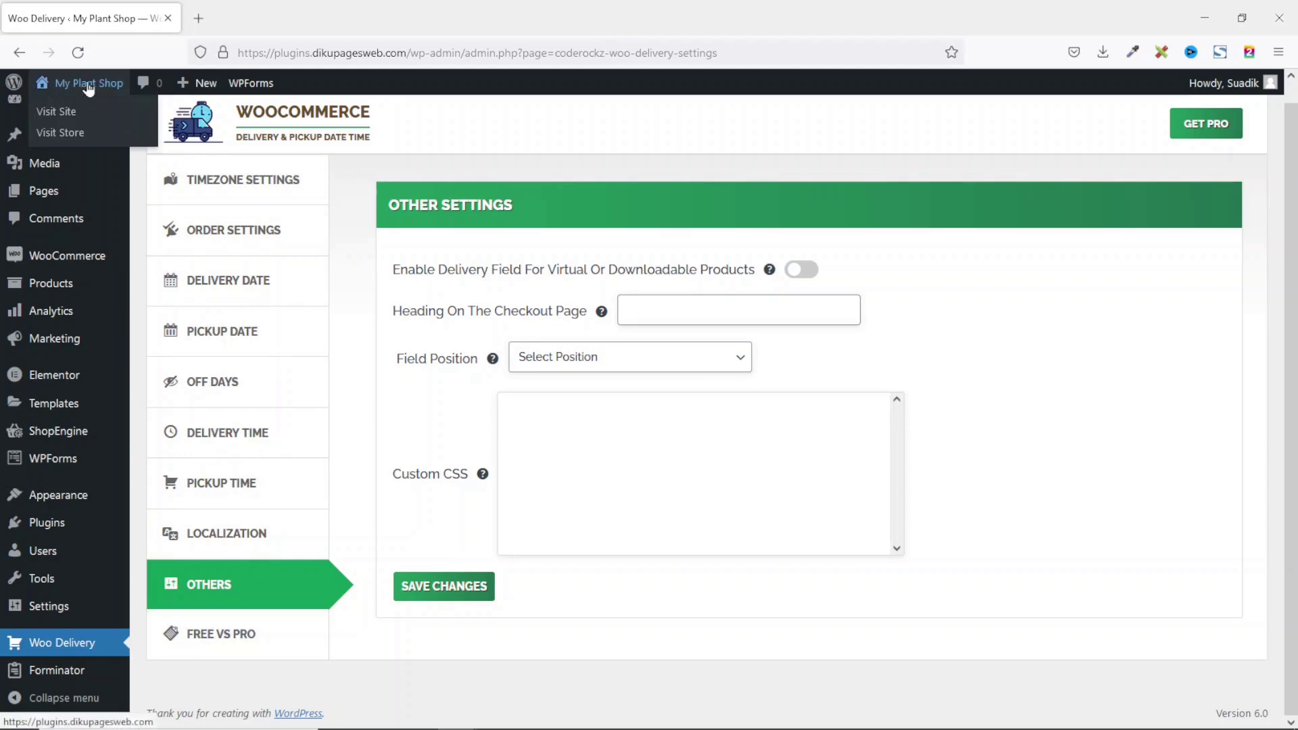
middle_click(82, 134)
click(287, 17)
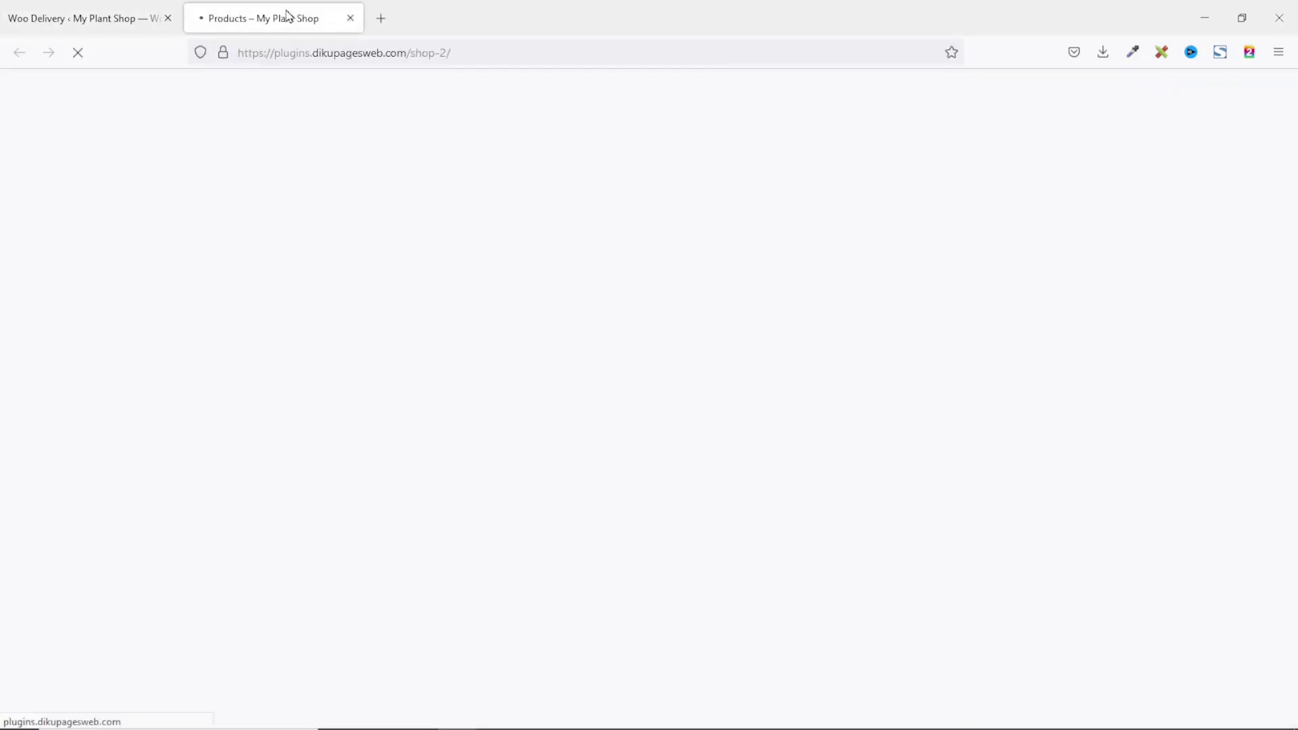
scroll(667, 318, down, 4)
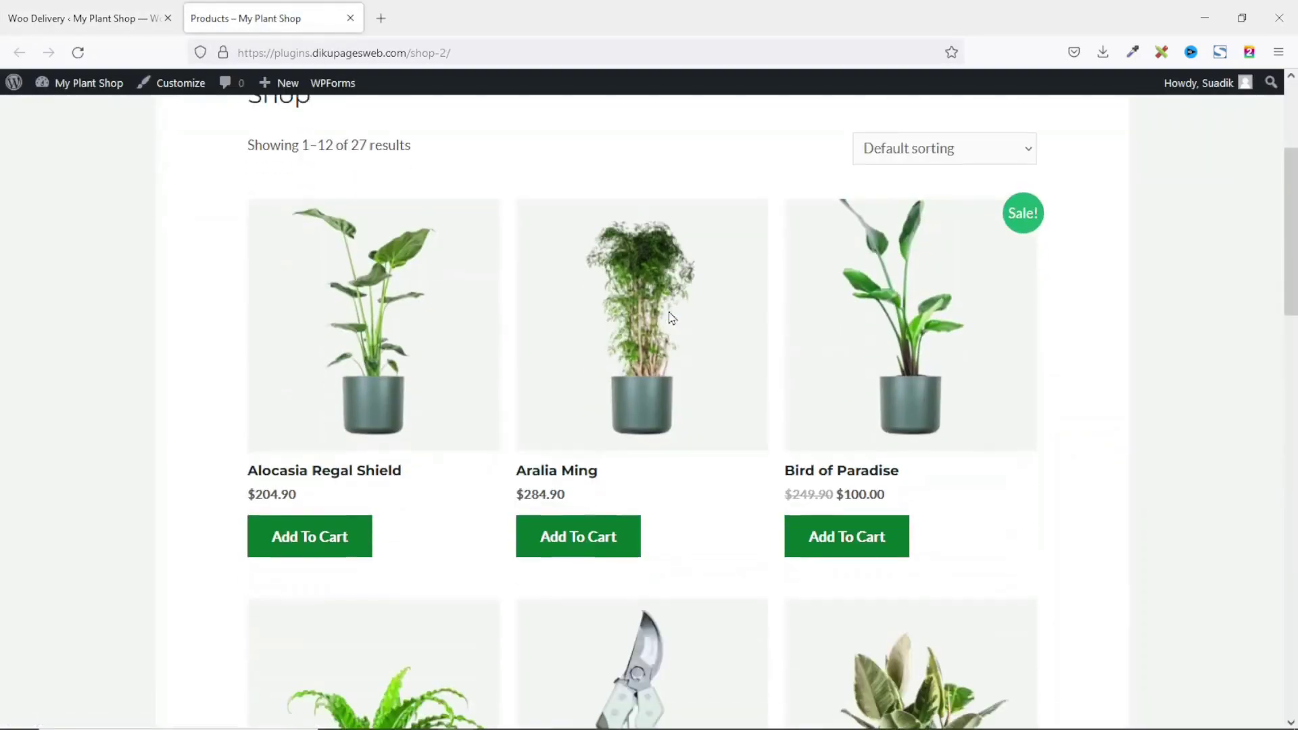
click(583, 535)
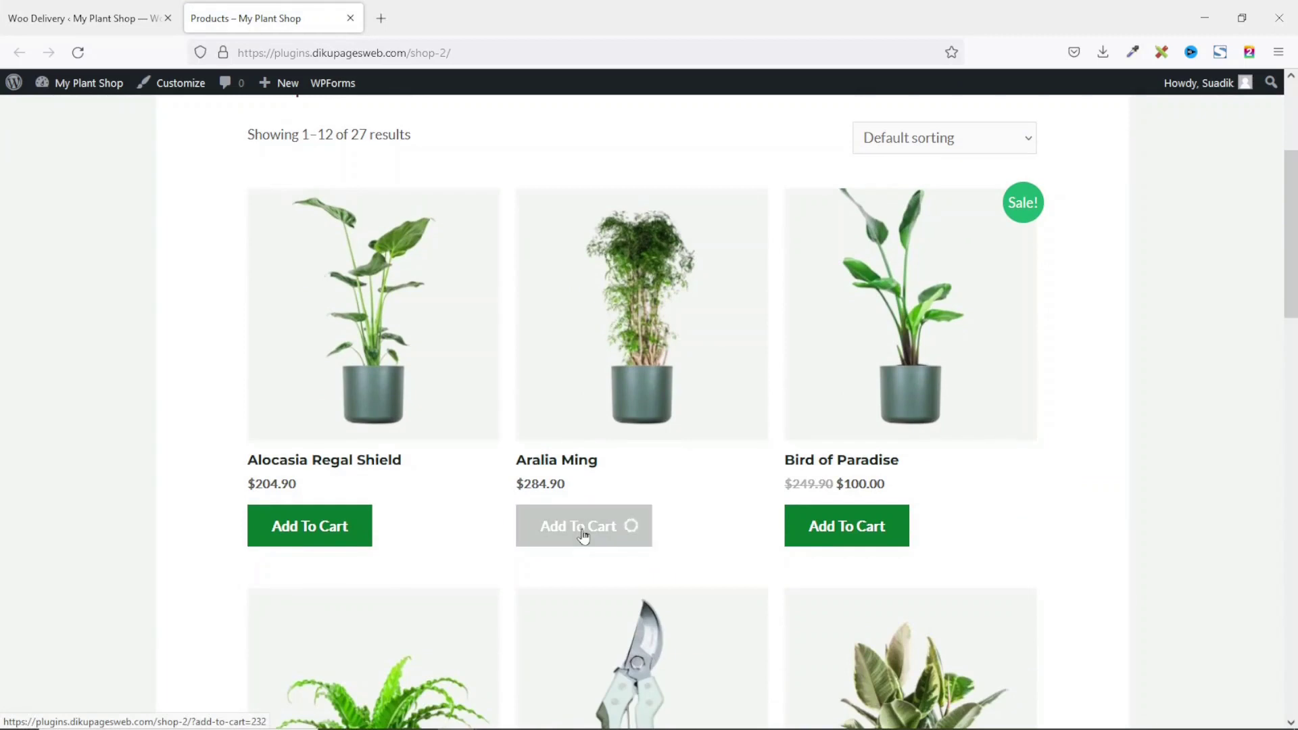
click(698, 533)
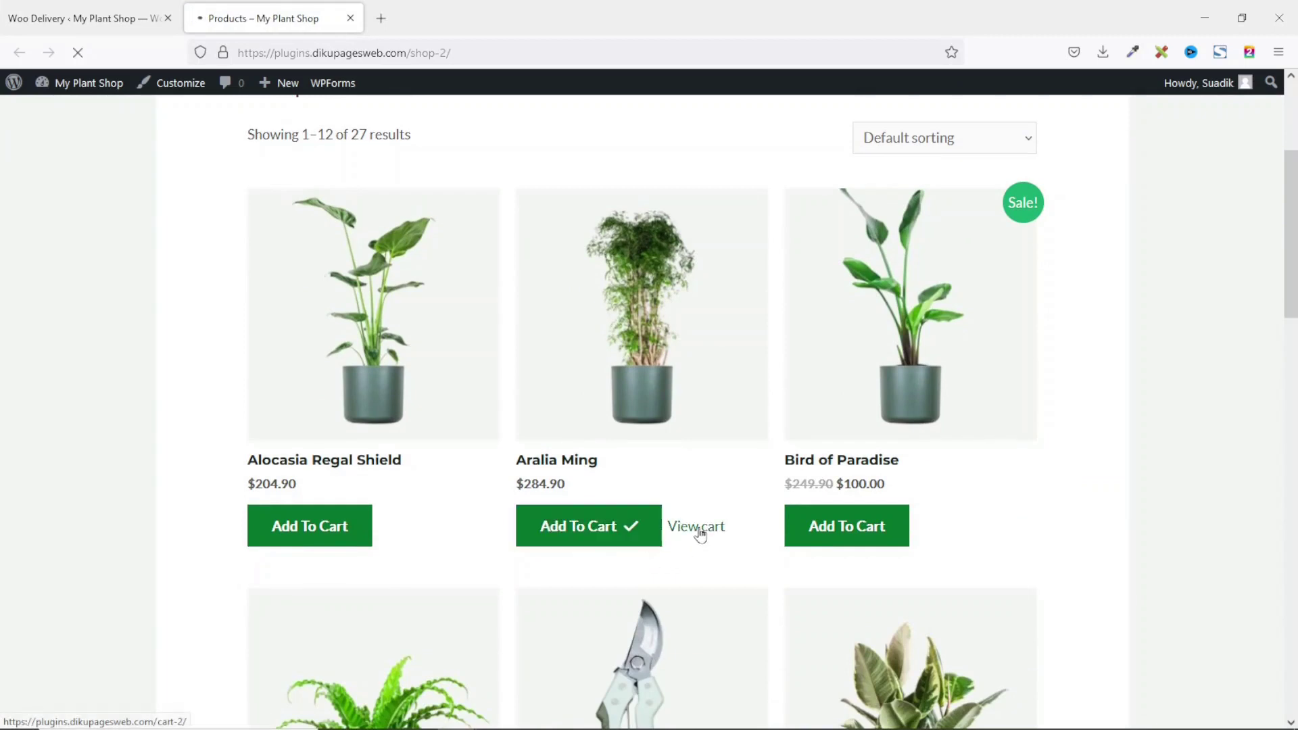
Proceed from the cart to checkout and set the order type to Delivery.
scroll(745, 475, down, 5)
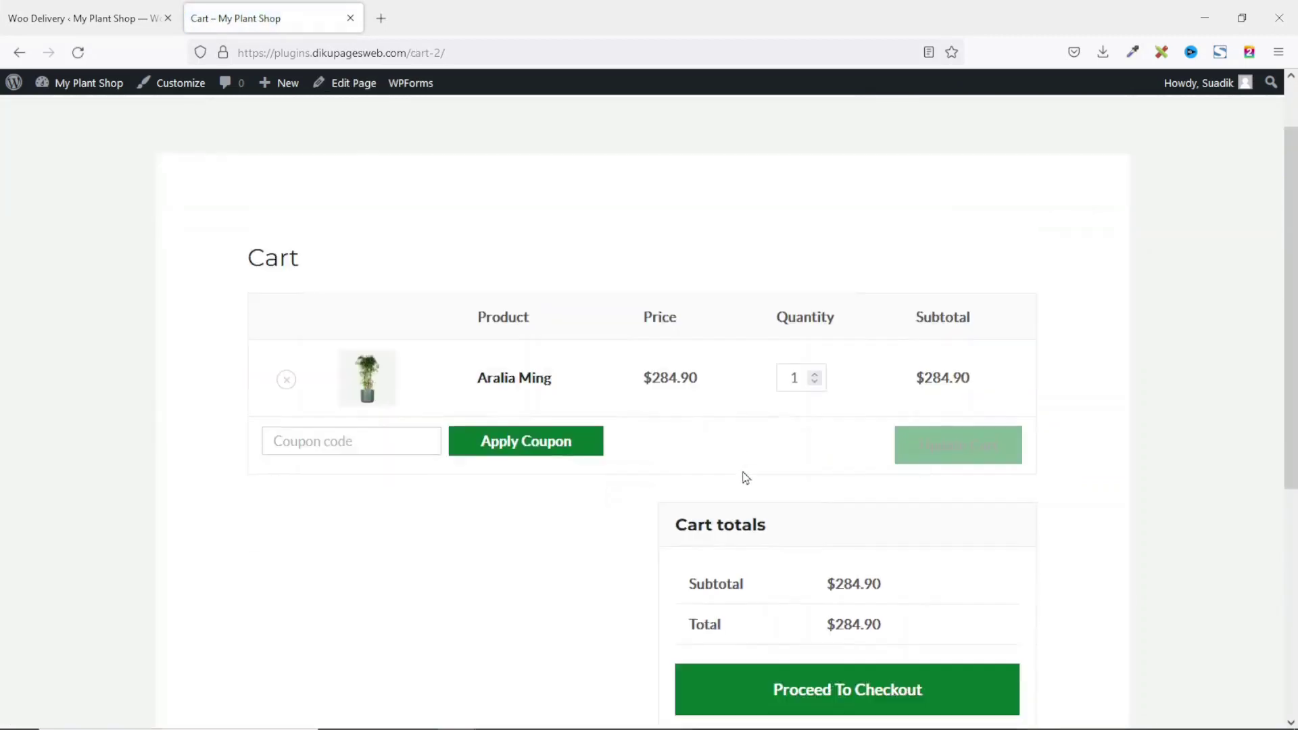
click(842, 449)
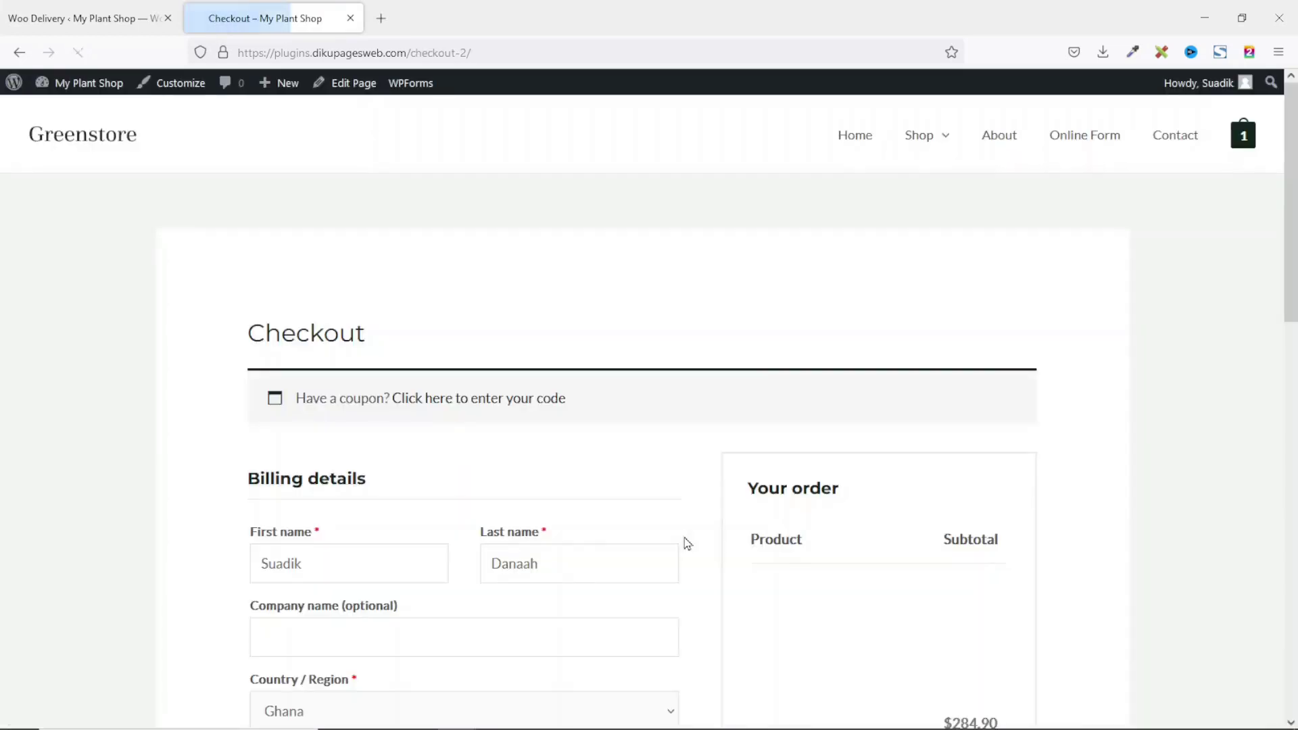
scroll(538, 461, down, 10)
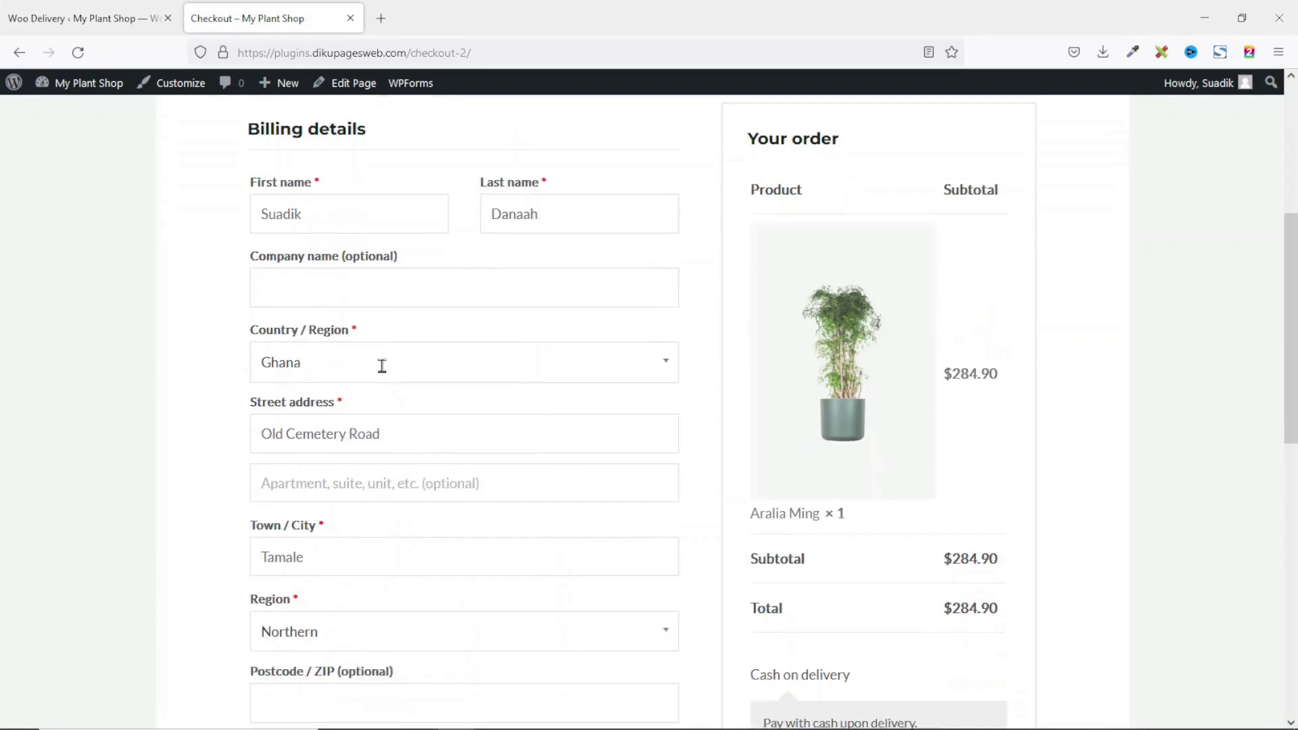
scroll(443, 398, down, 5)
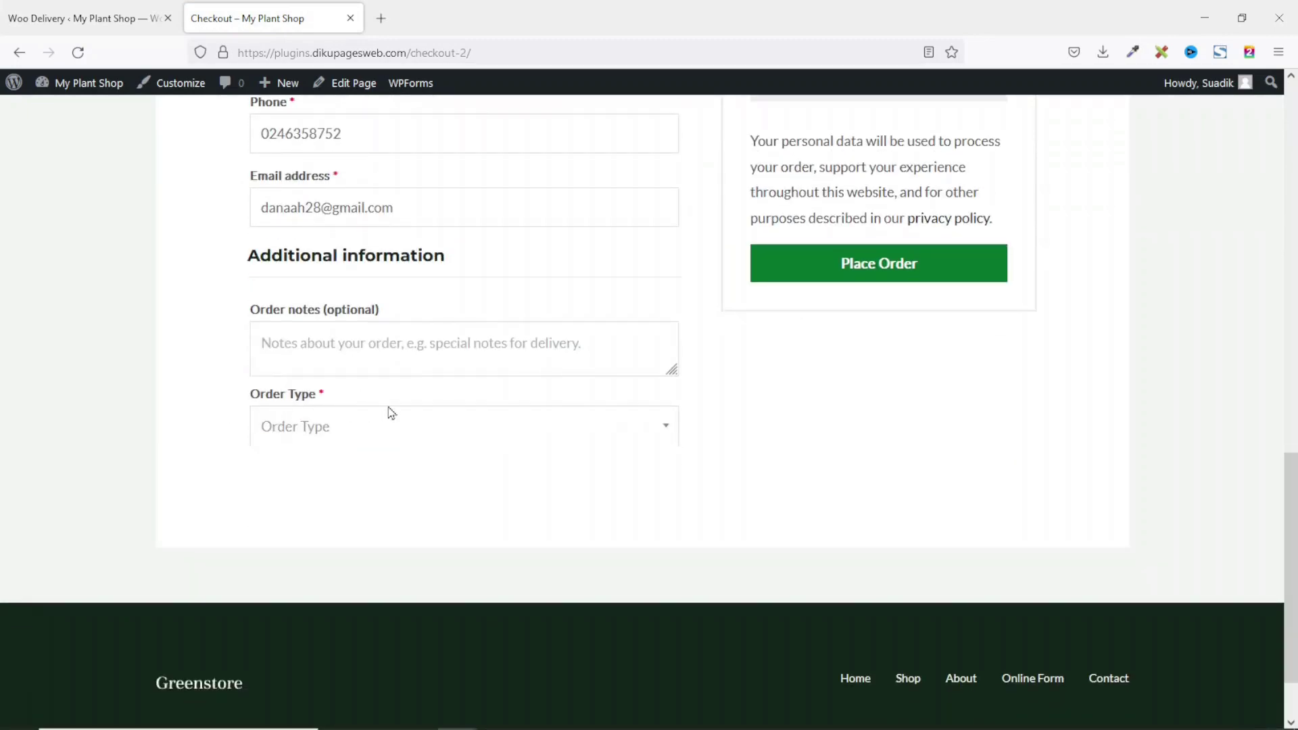
click(327, 433)
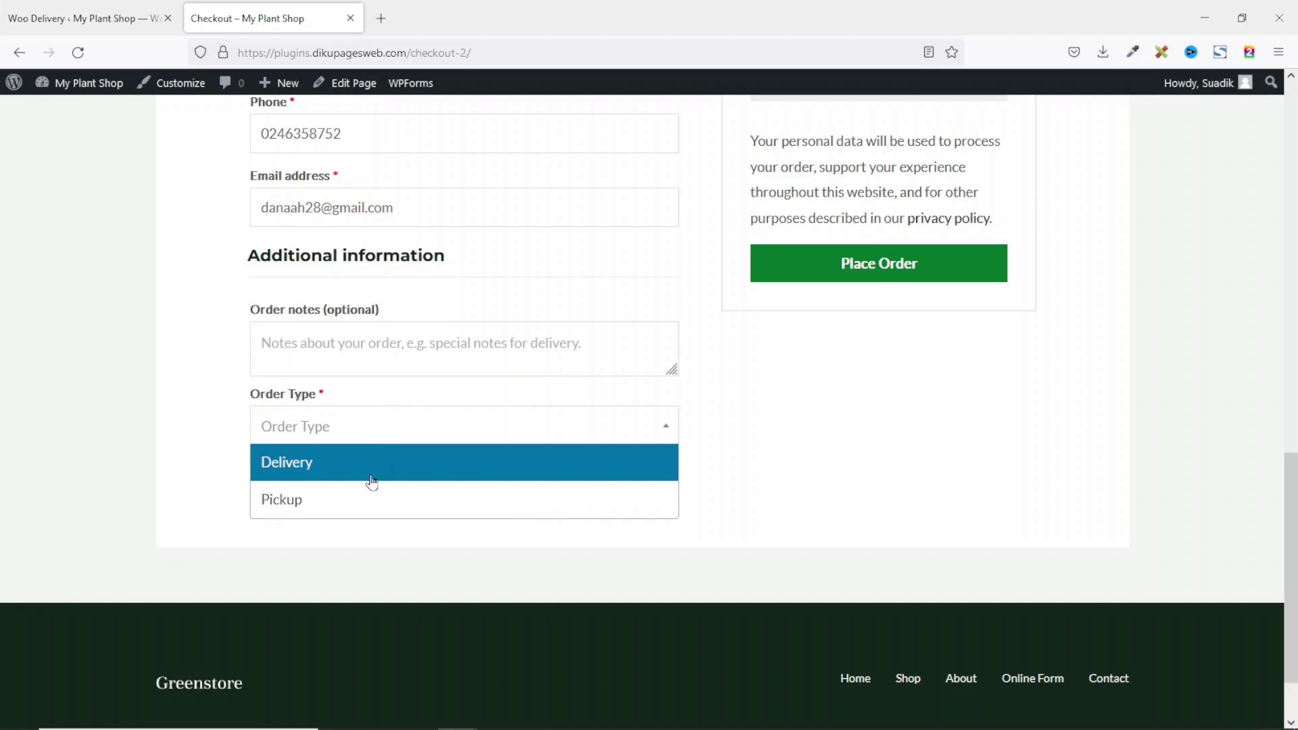
key(Escape)
click(347, 429)
click(329, 464)
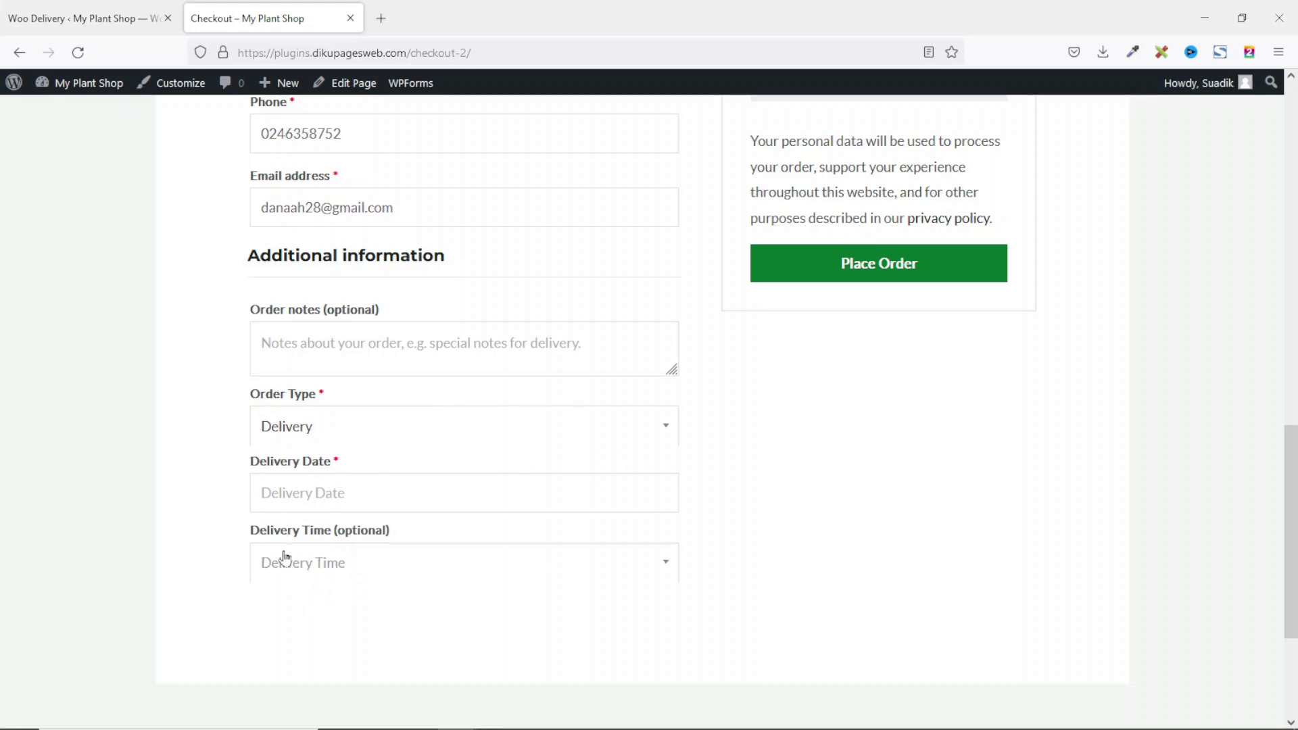
Choose July 5, 2022 as the delivery date and 11:30 AM - 12:00 PM as the delivery time, and place the order.
click(331, 497)
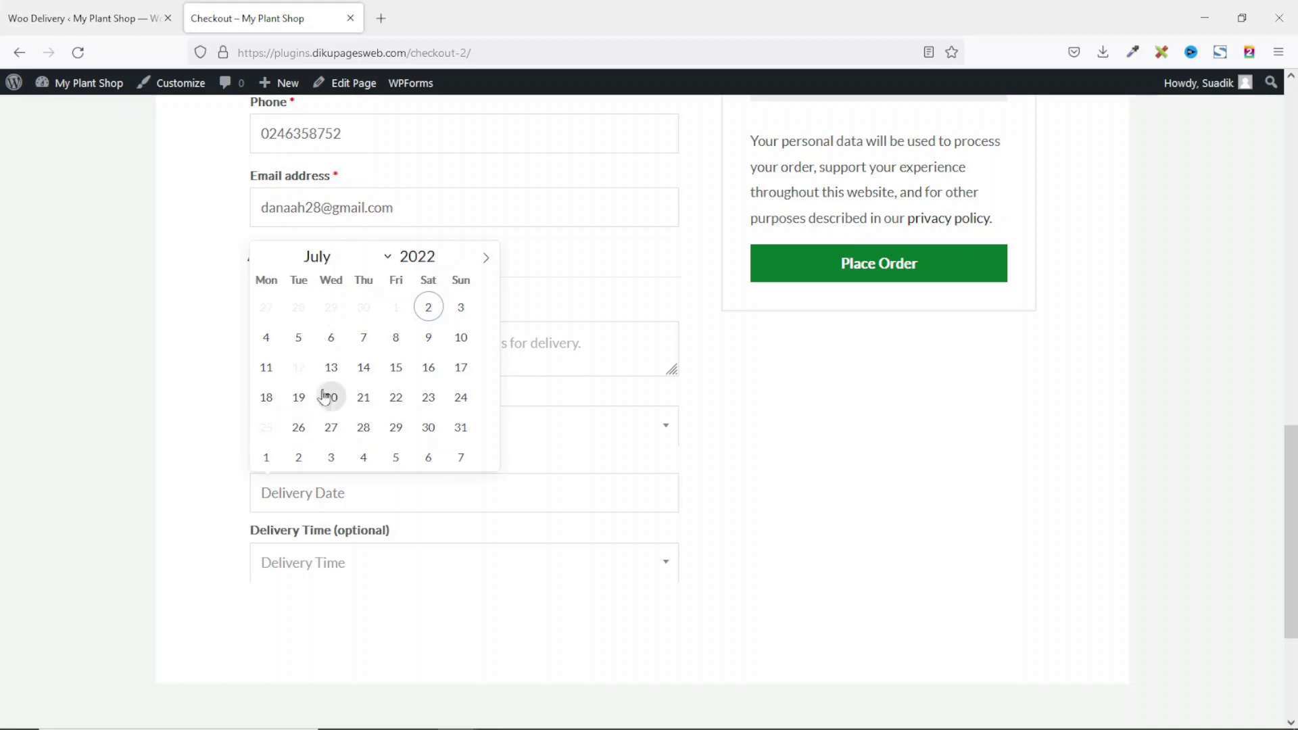
click(298, 337)
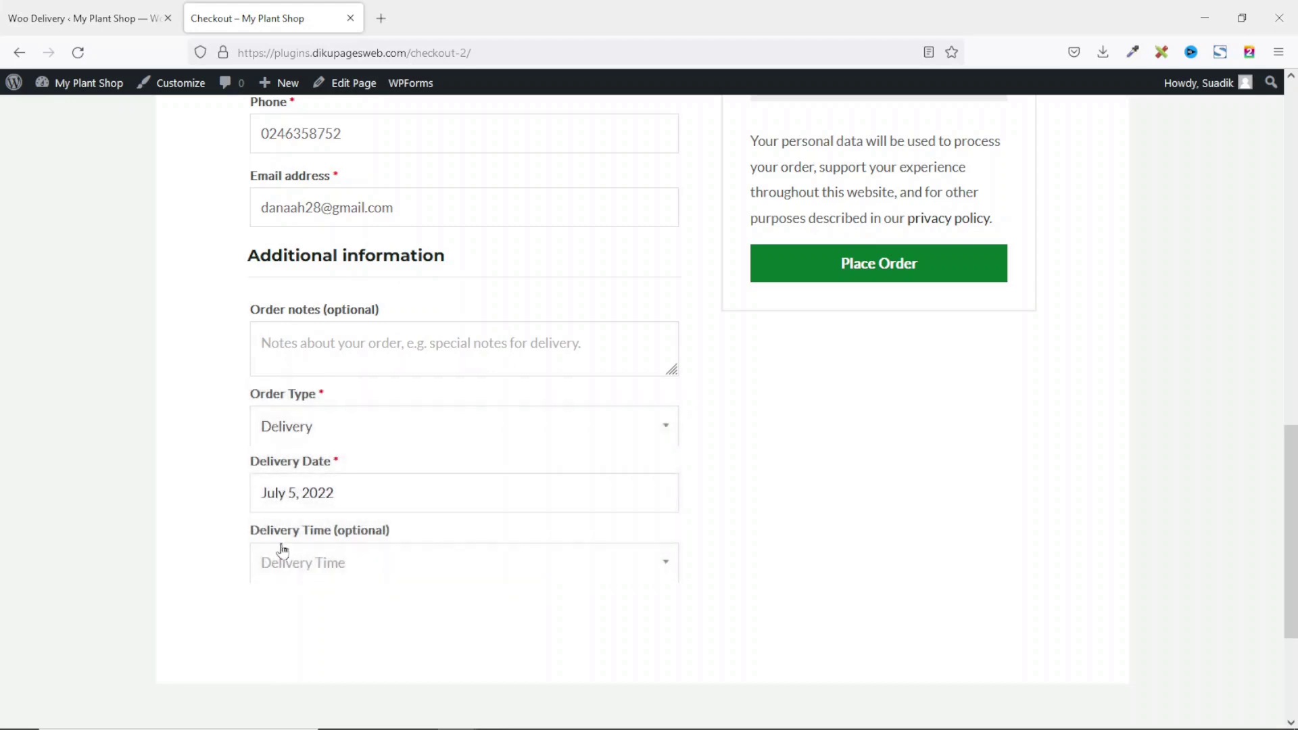
click(306, 568)
click(324, 504)
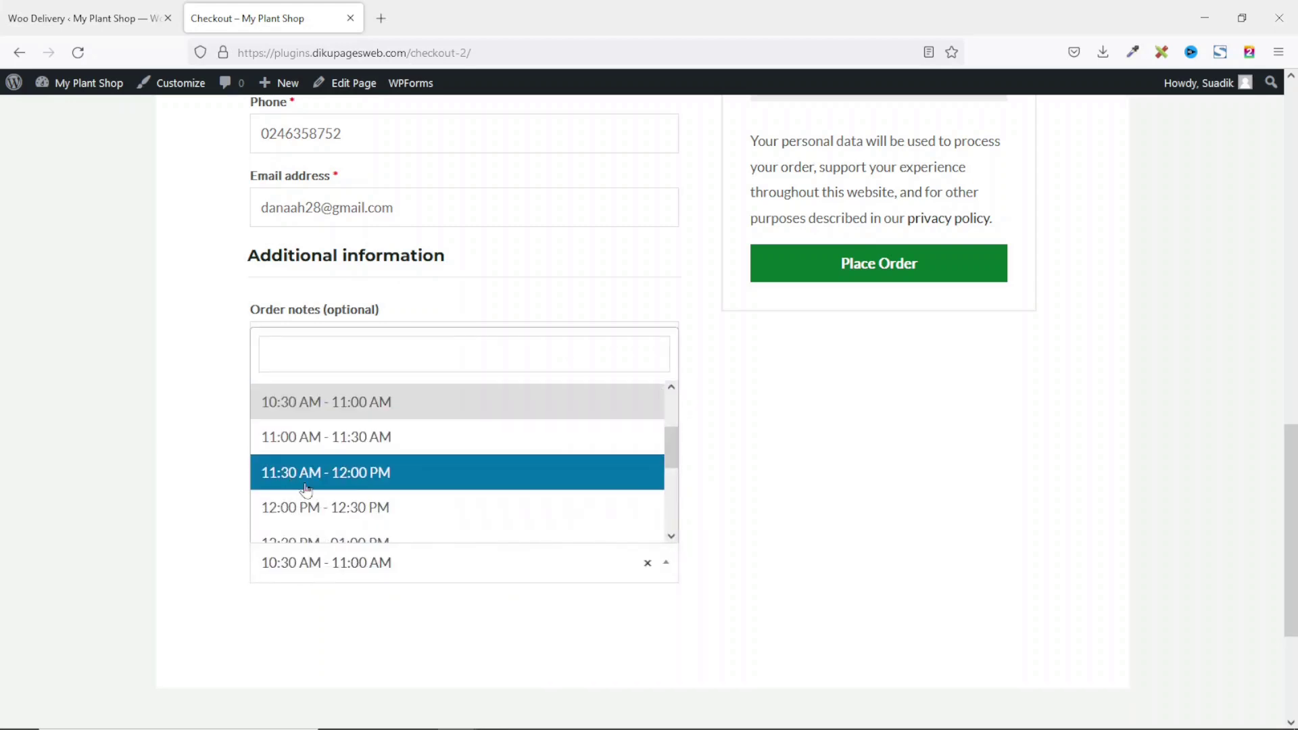
click(357, 479)
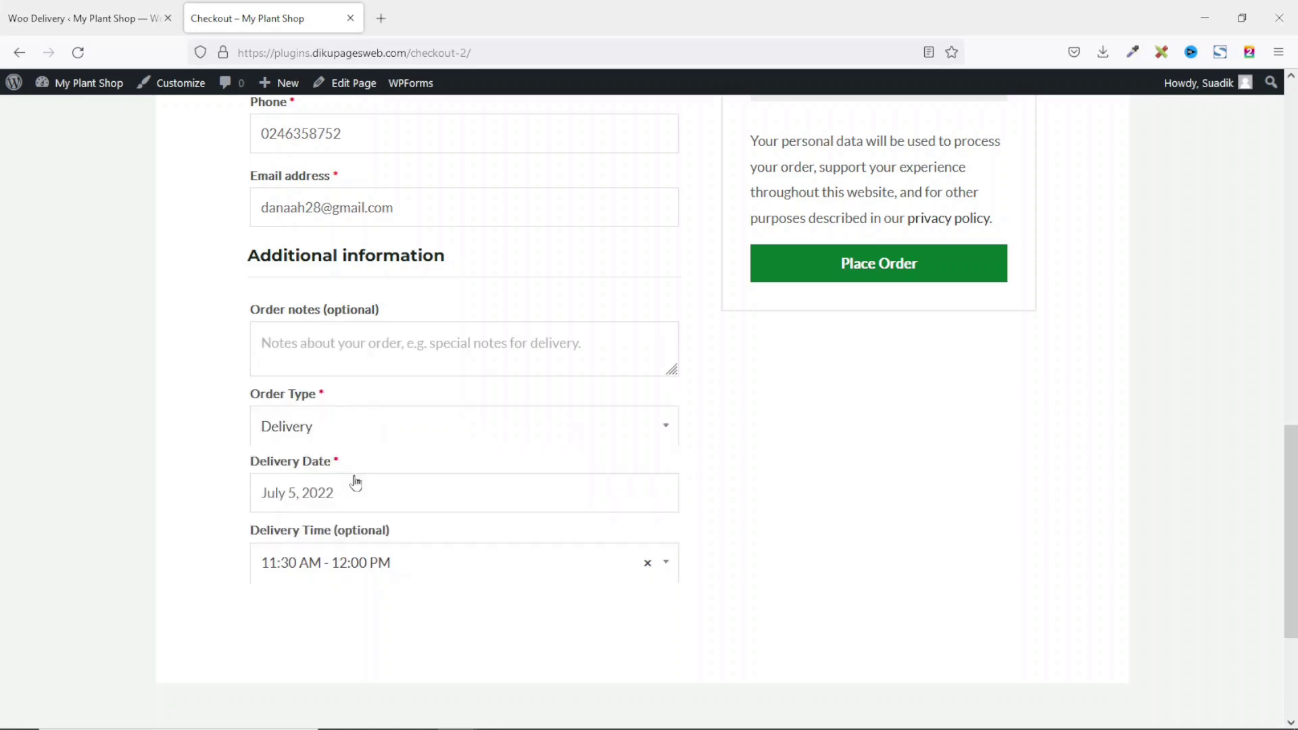
click(876, 272)
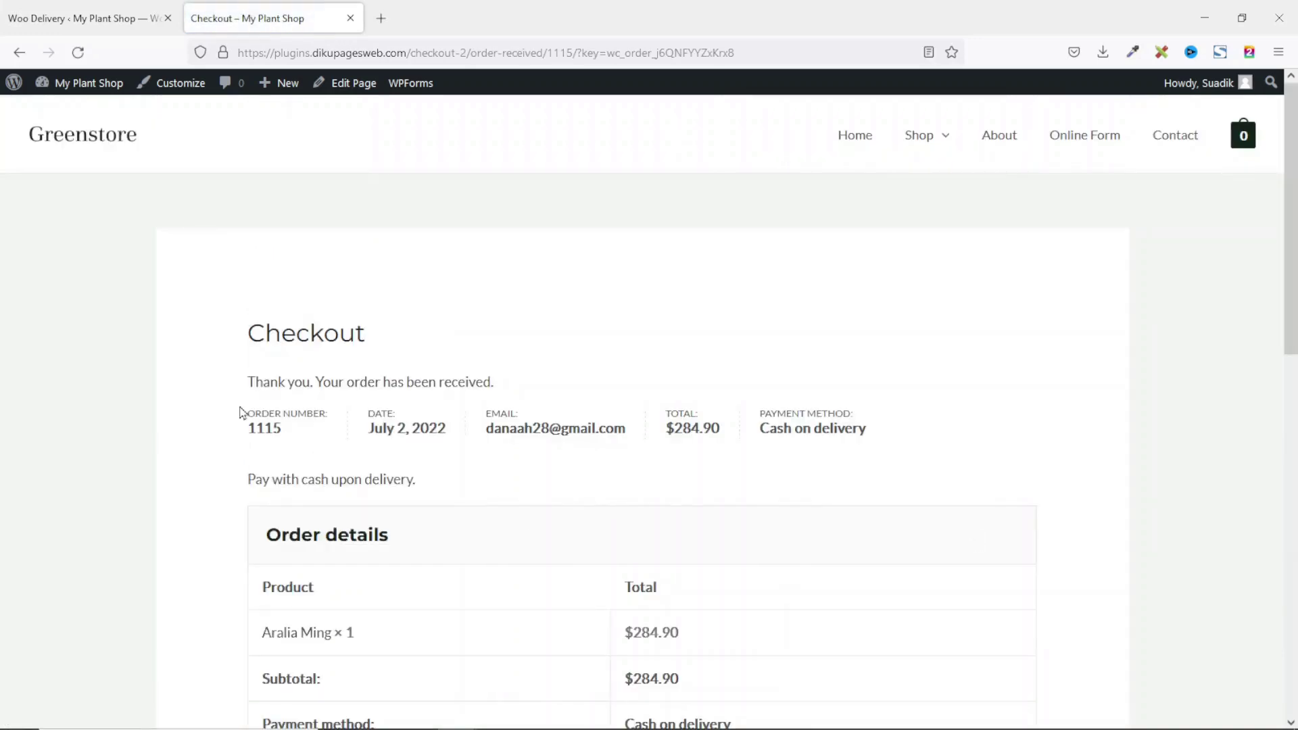
Review the delivery date and delivery time rows in the order details of the order confirmation.
scroll(517, 409, down, 10)
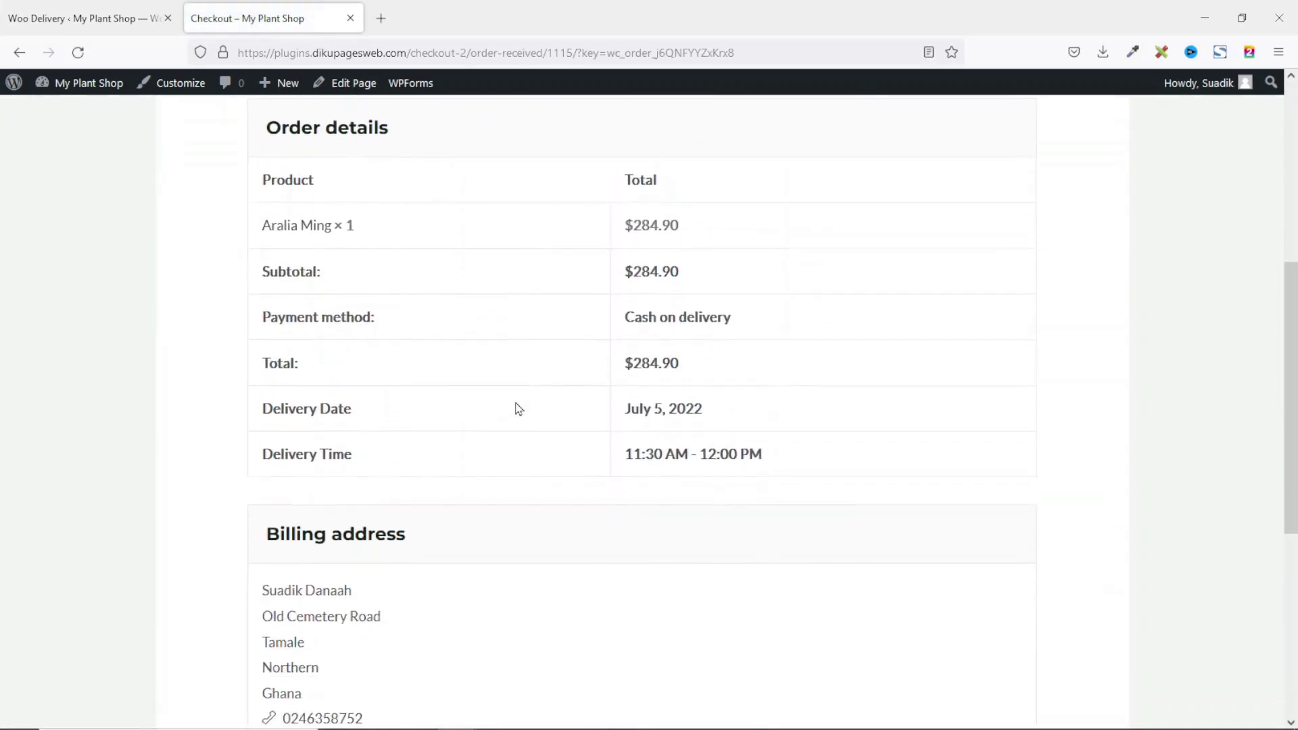
scroll(265, 518, up, 4)
drag(270, 485, 677, 485)
drag(269, 532, 770, 518)
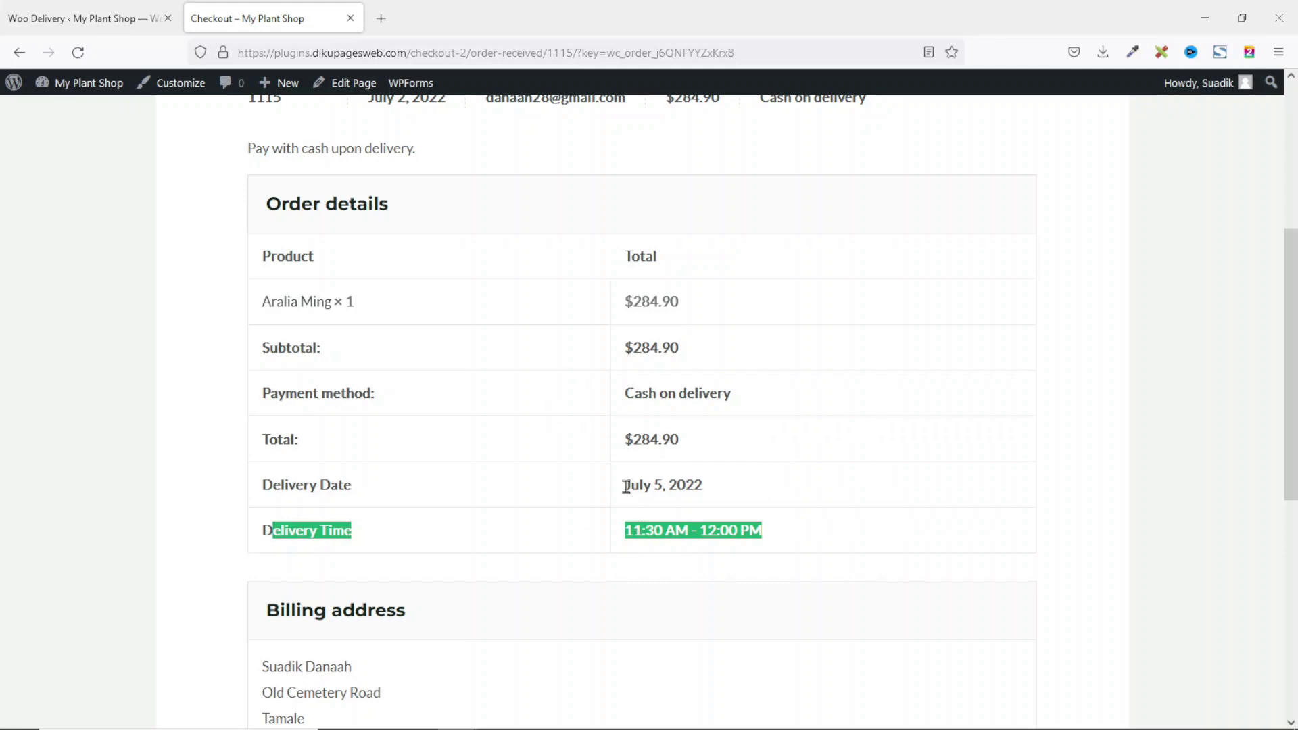
drag(627, 485, 722, 500)
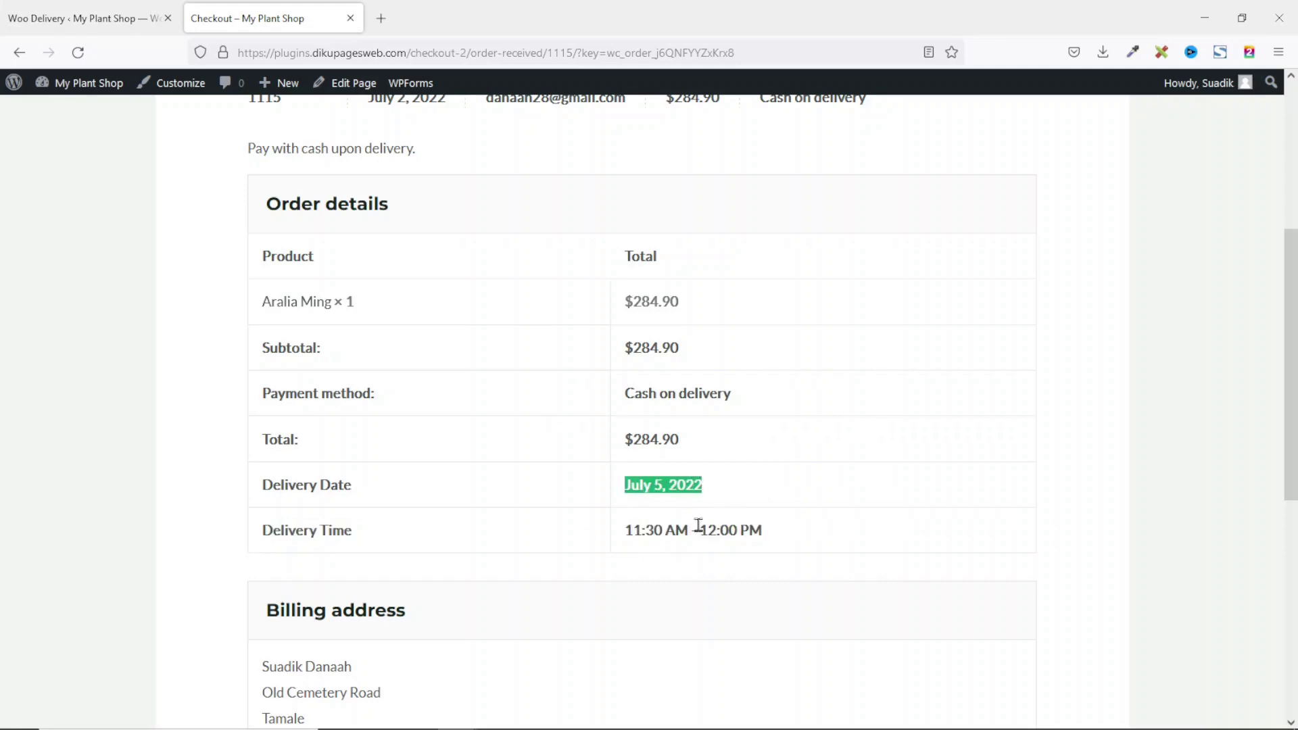
drag(634, 530, 770, 543)
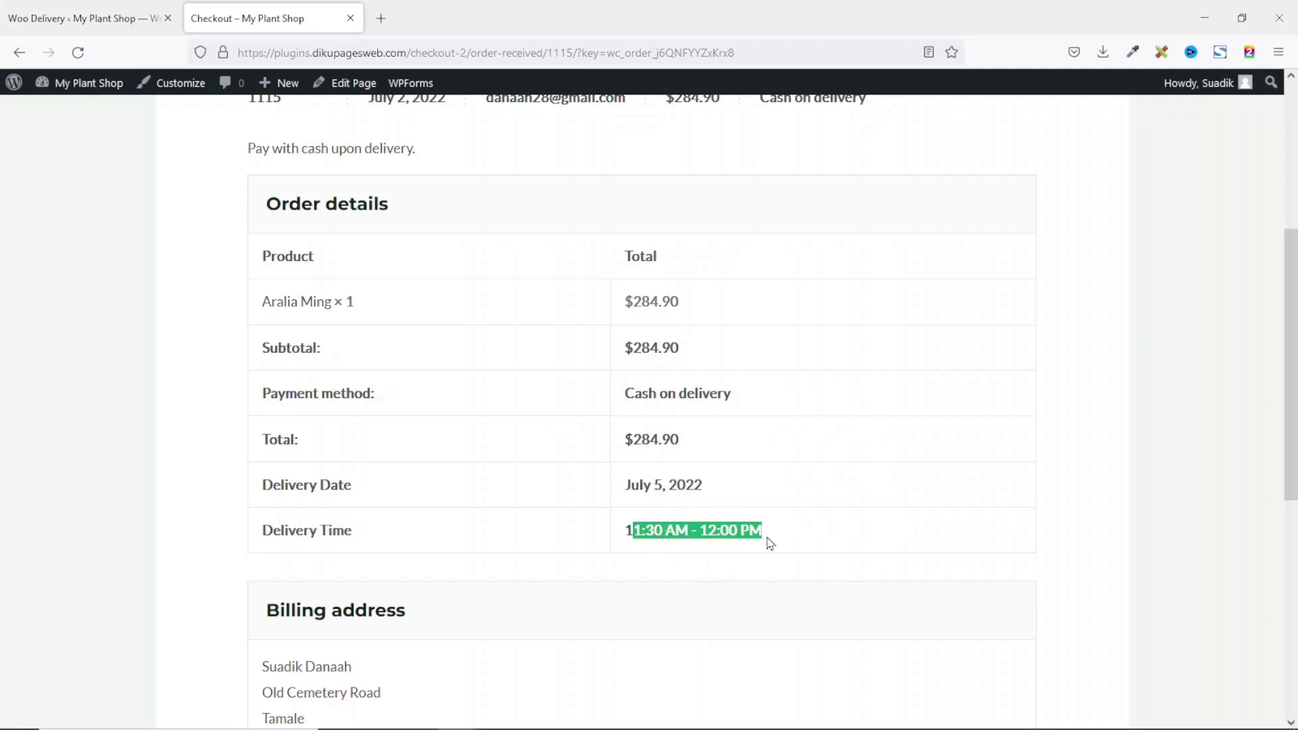
drag(262, 487, 380, 517)
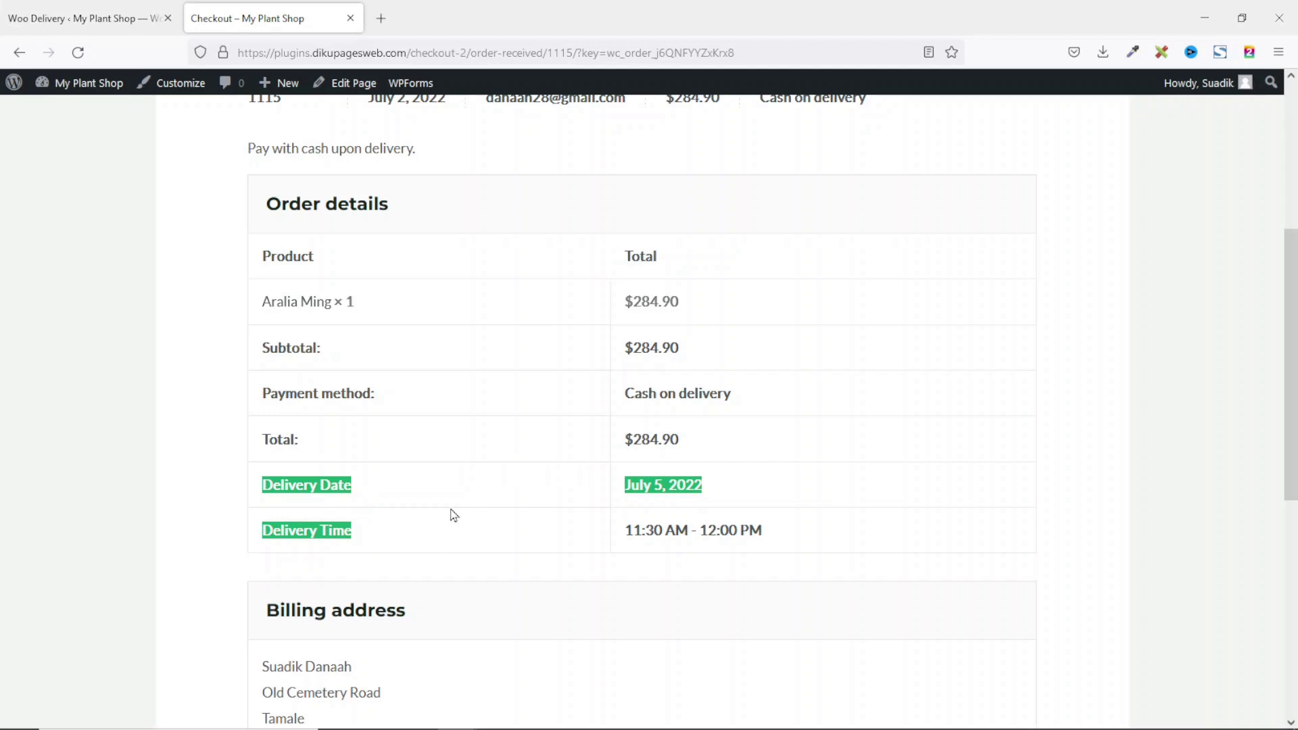
click(432, 638)
Go back to the WordPress admin, view the WooCommerce orders list and open the newest order.
click(101, 19)
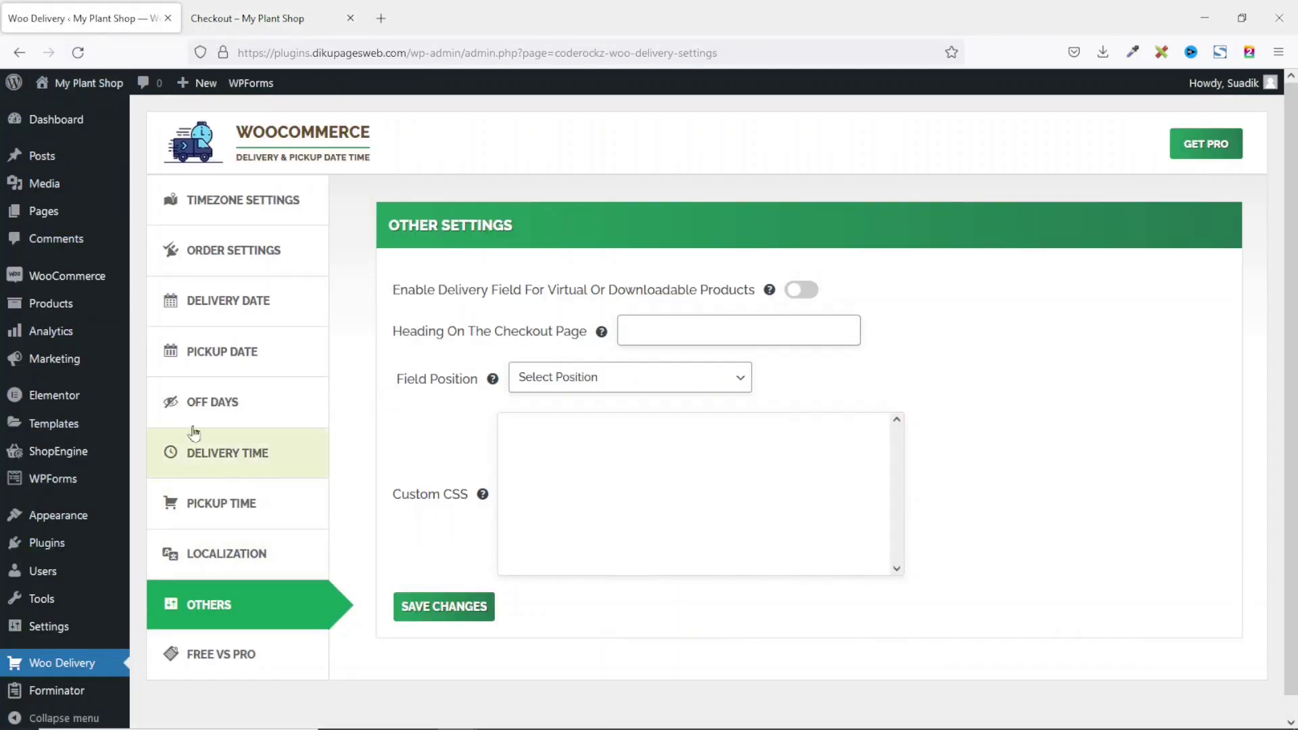
mouse_move(61, 284)
click(180, 303)
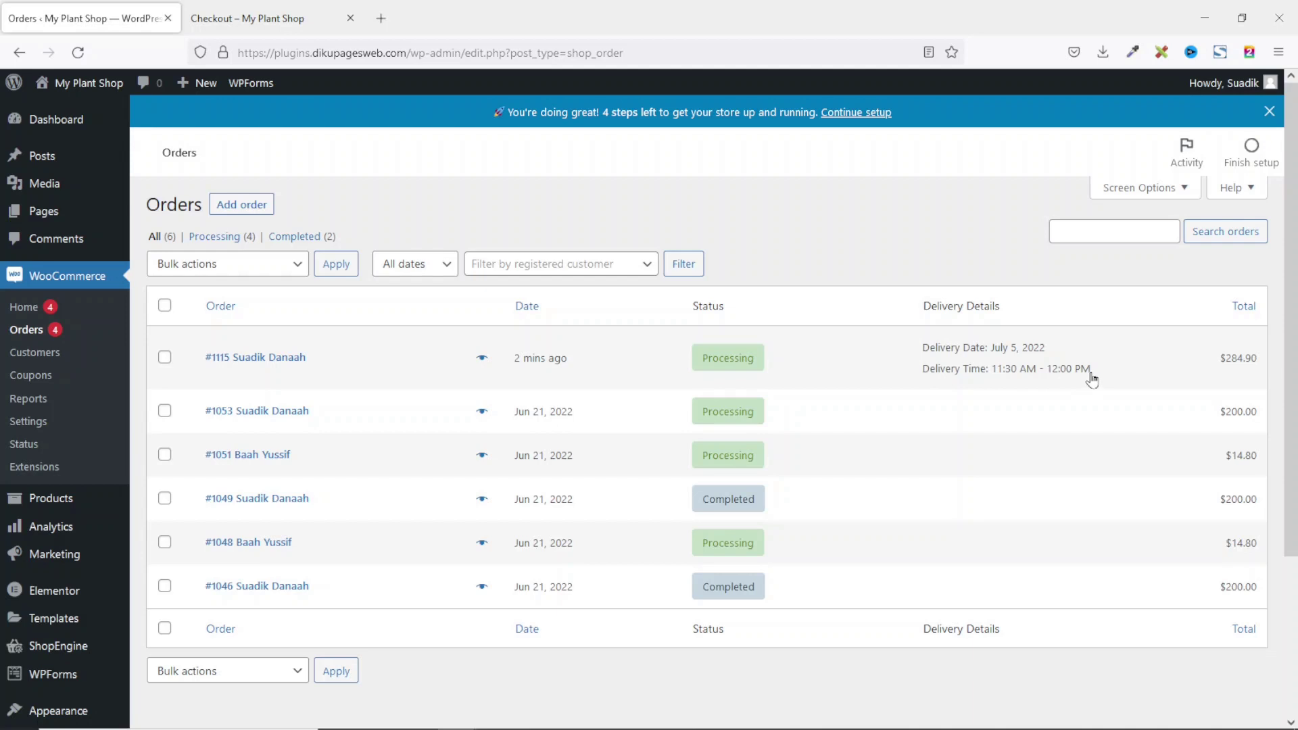
click(261, 360)
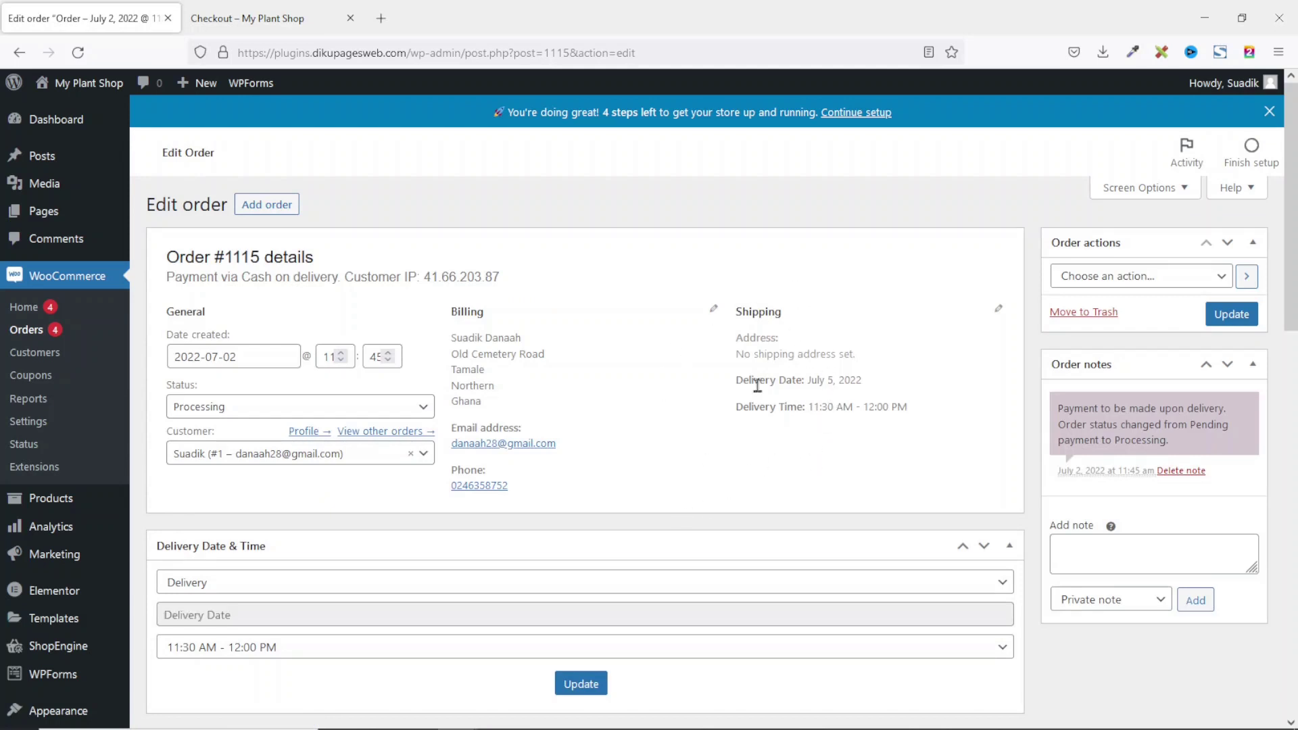
Change the order's delivery date to July 7, 2022 and its time slot to 10:00 AM - 10:30 AM, and update the delivery details.
click(342, 621)
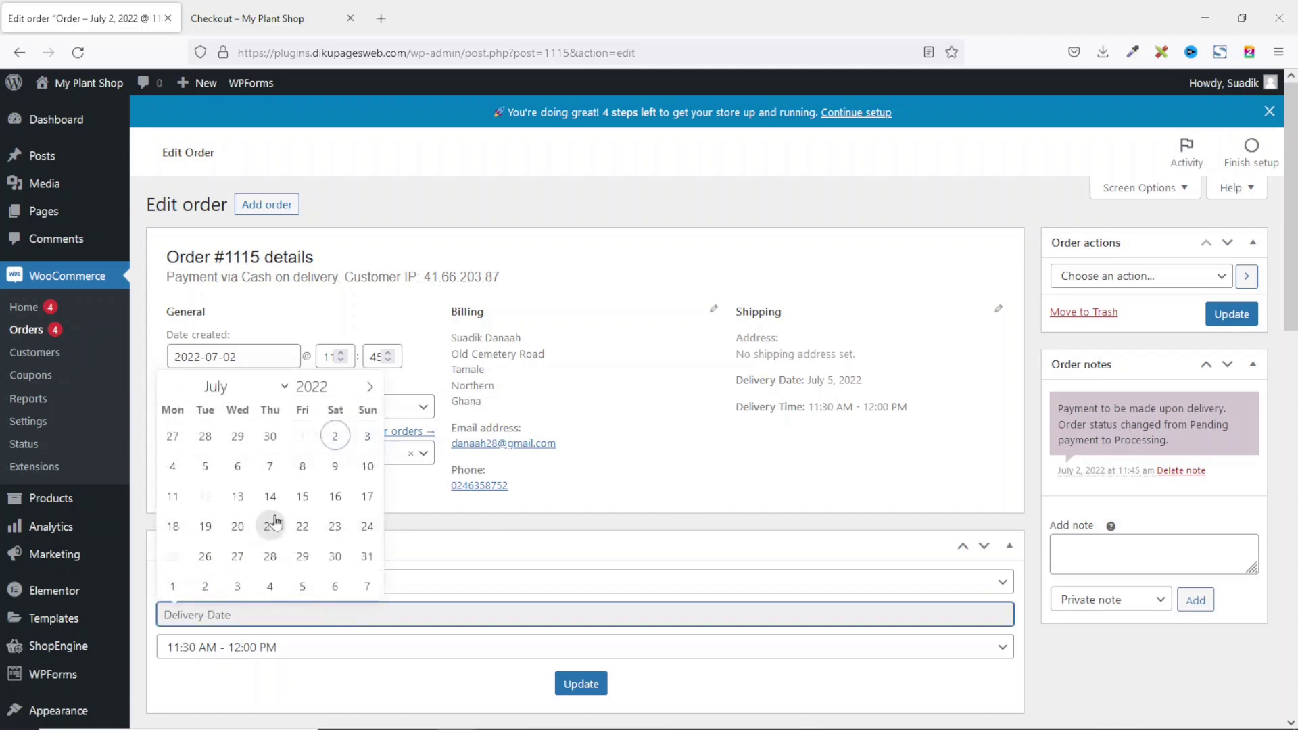
click(270, 467)
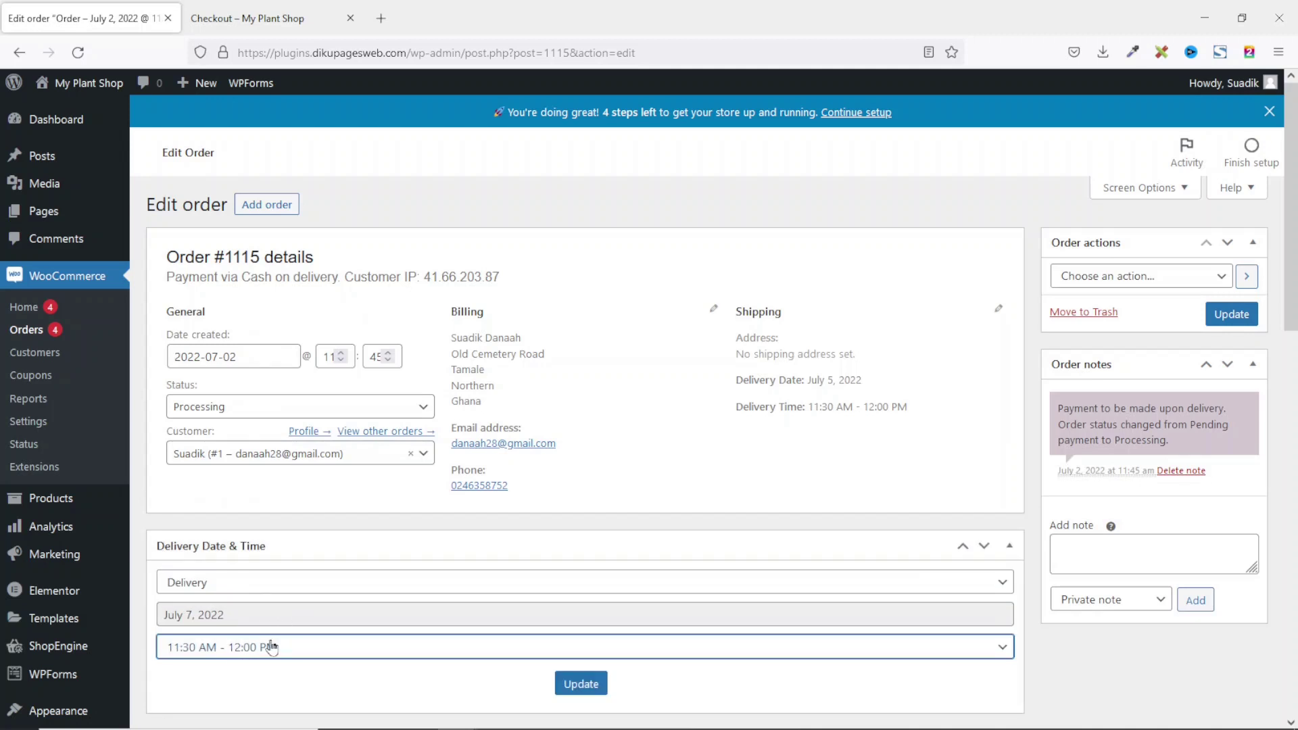
click(271, 647)
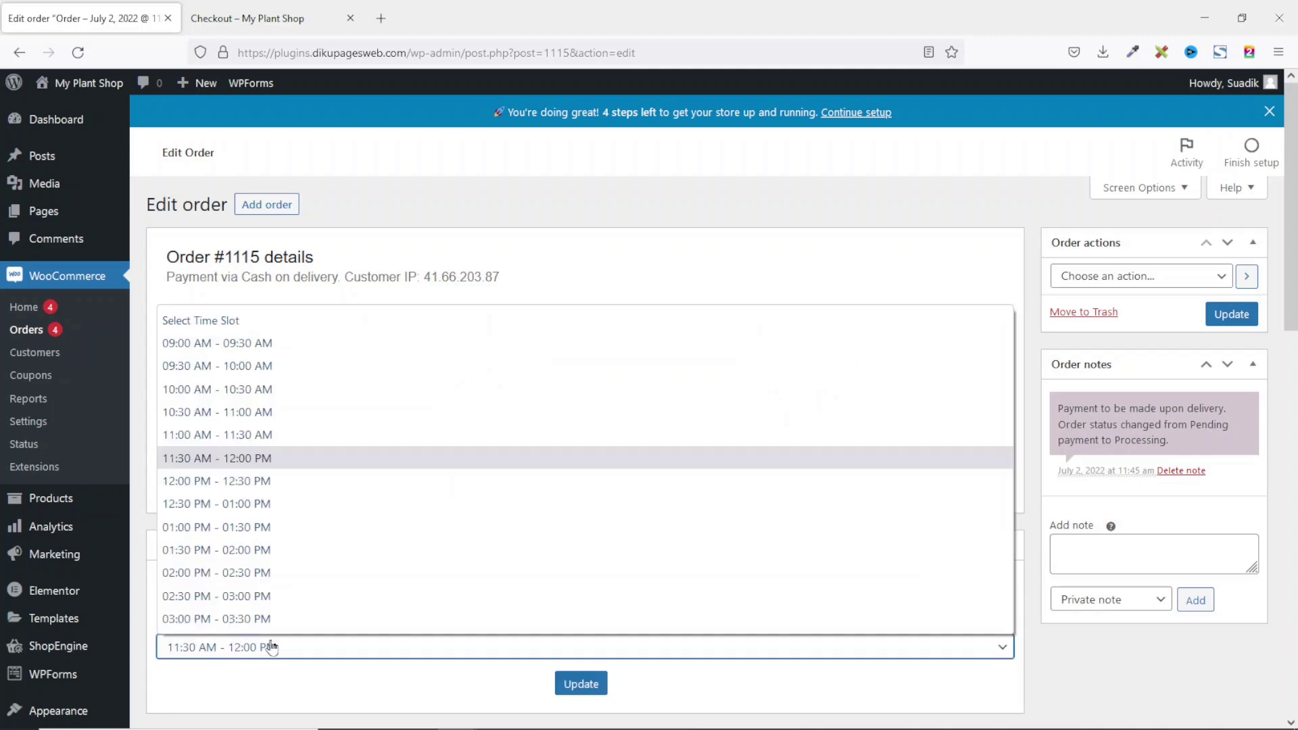
click(209, 389)
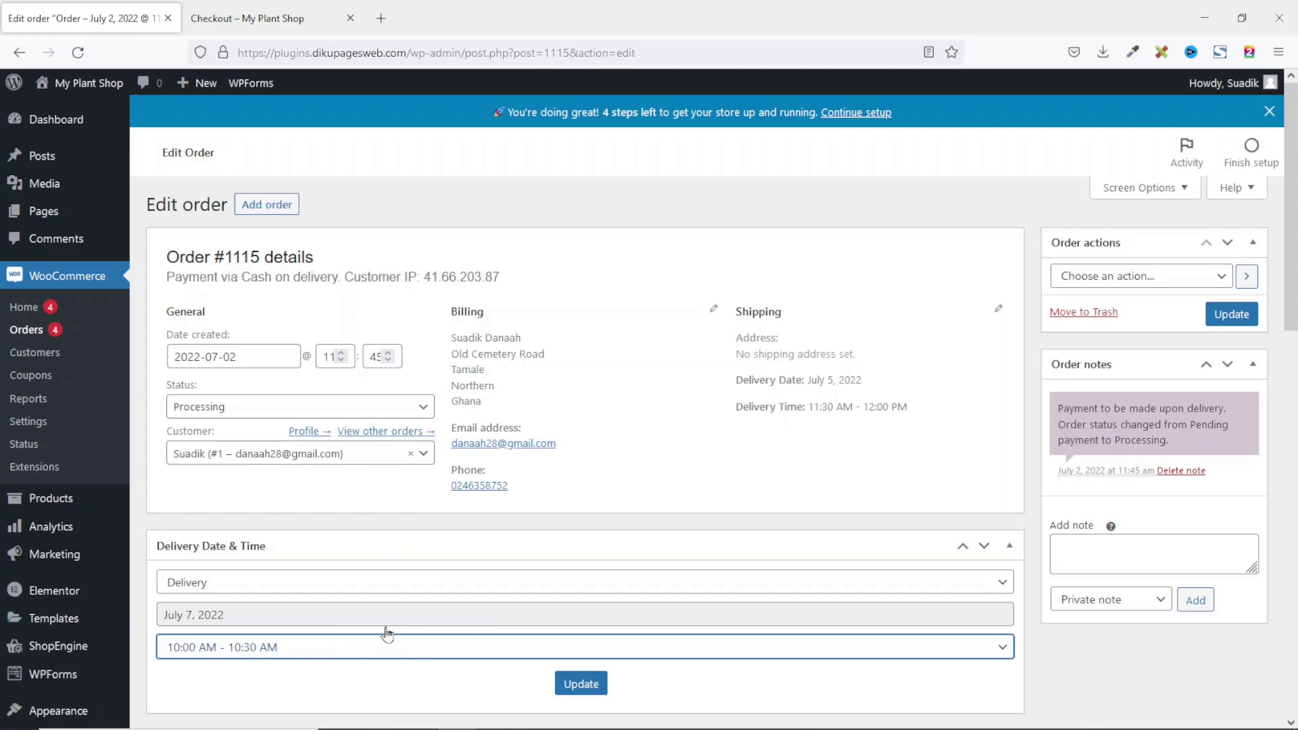
click(581, 683)
Return to the store's order confirmation page and go to its site navigation.
click(260, 9)
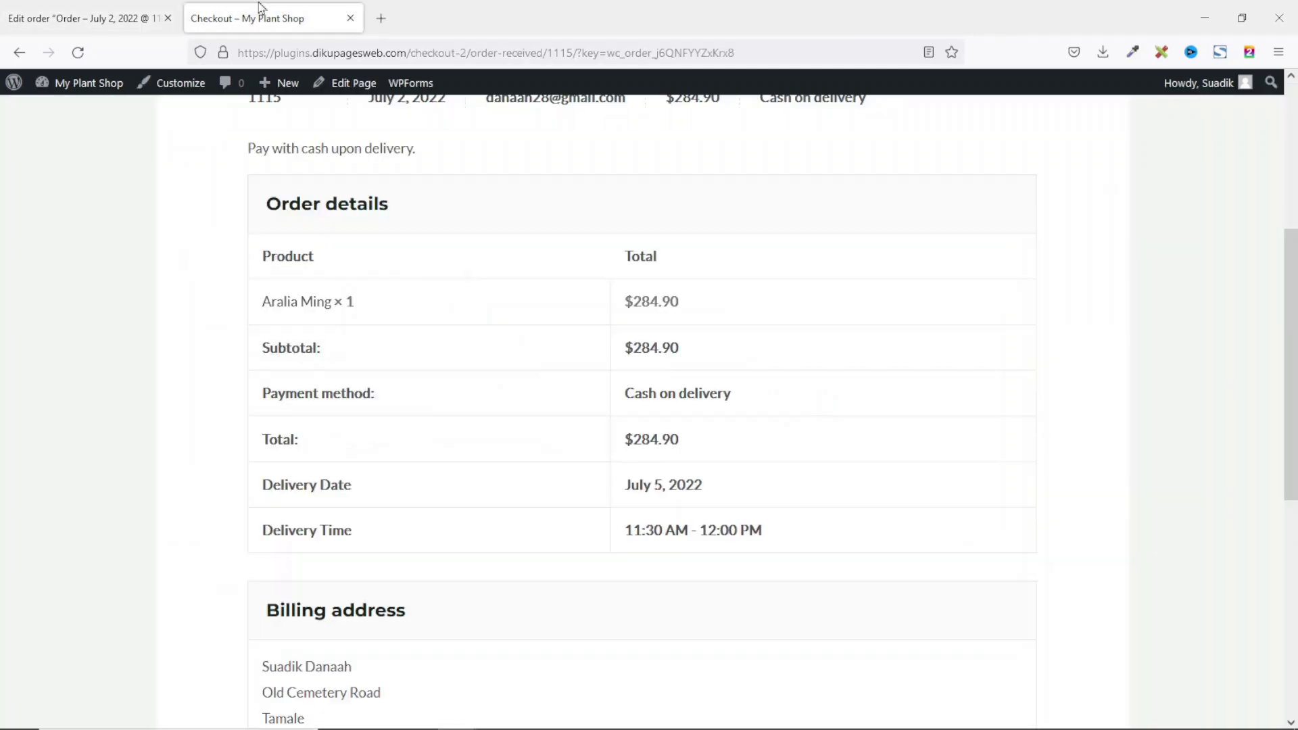
scroll(504, 408, up, 5)
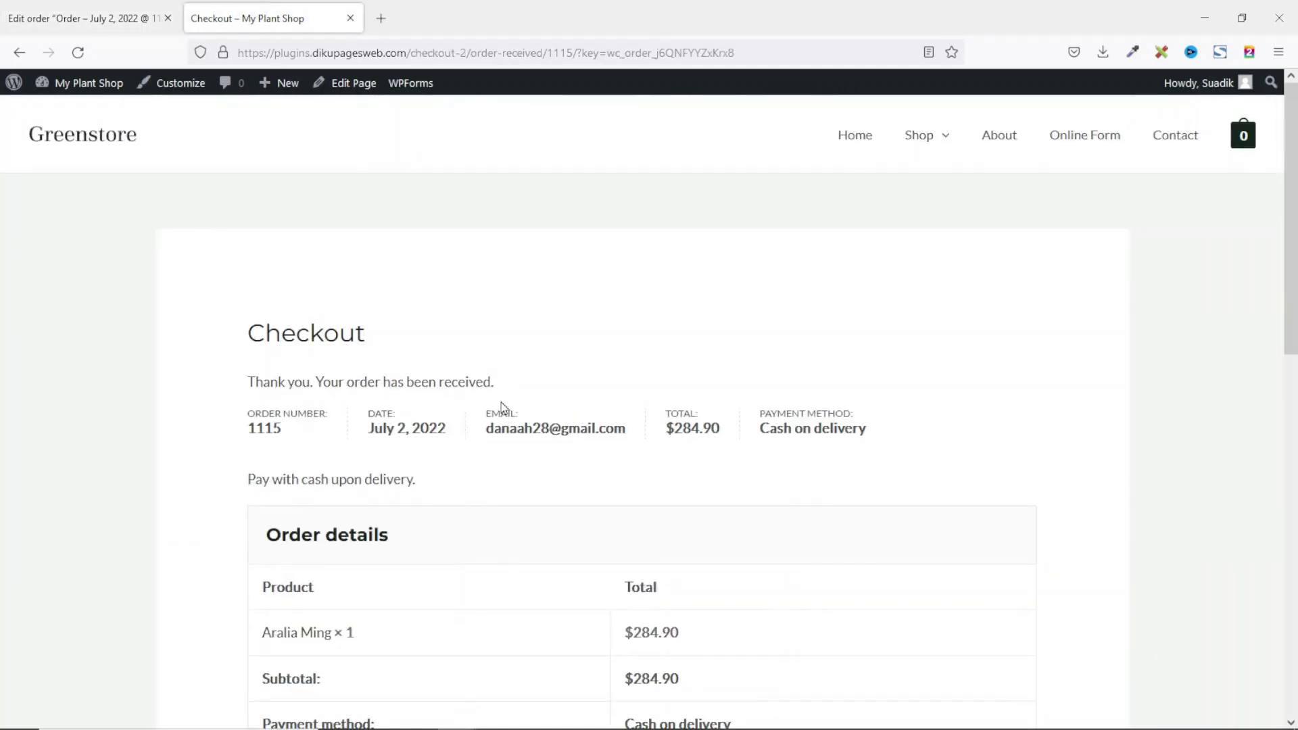